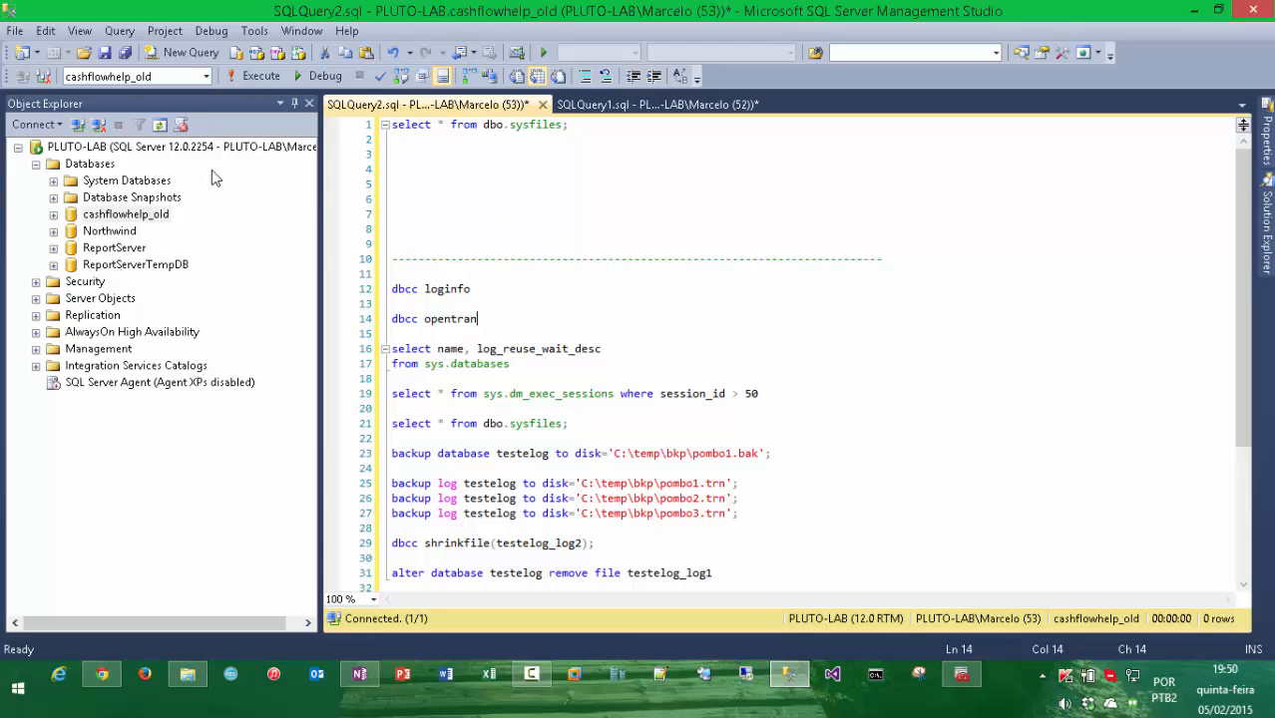
# Start a new database on the server and name it teste-ldf
pyautogui.click(78, 169)
pyautogui.rightClick(78, 170)
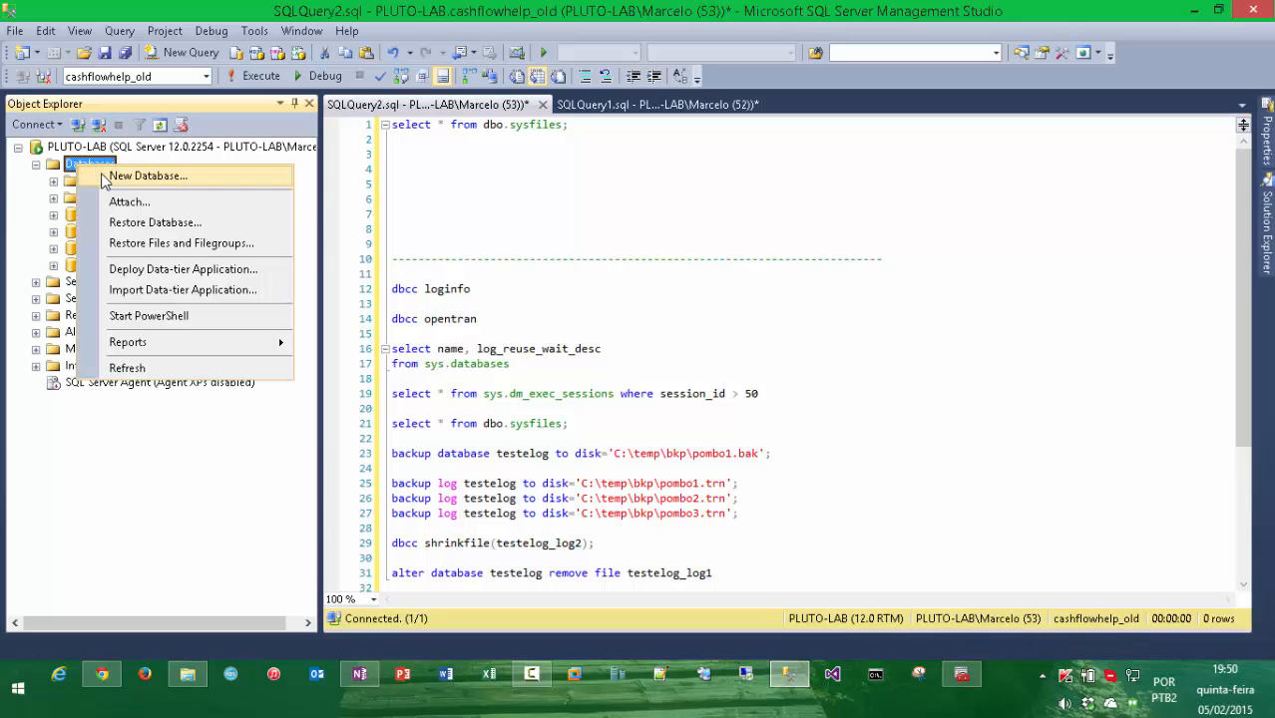
pyautogui.click(106, 174)
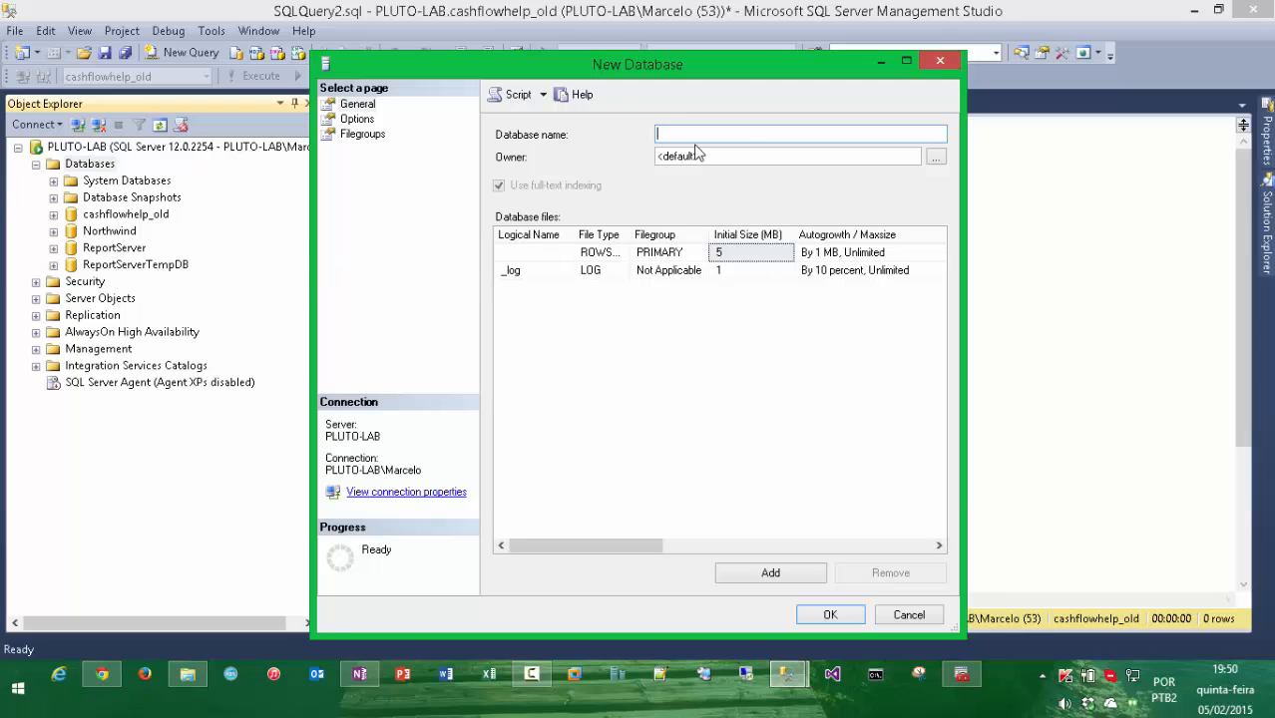
pyautogui.write('test-ldf')
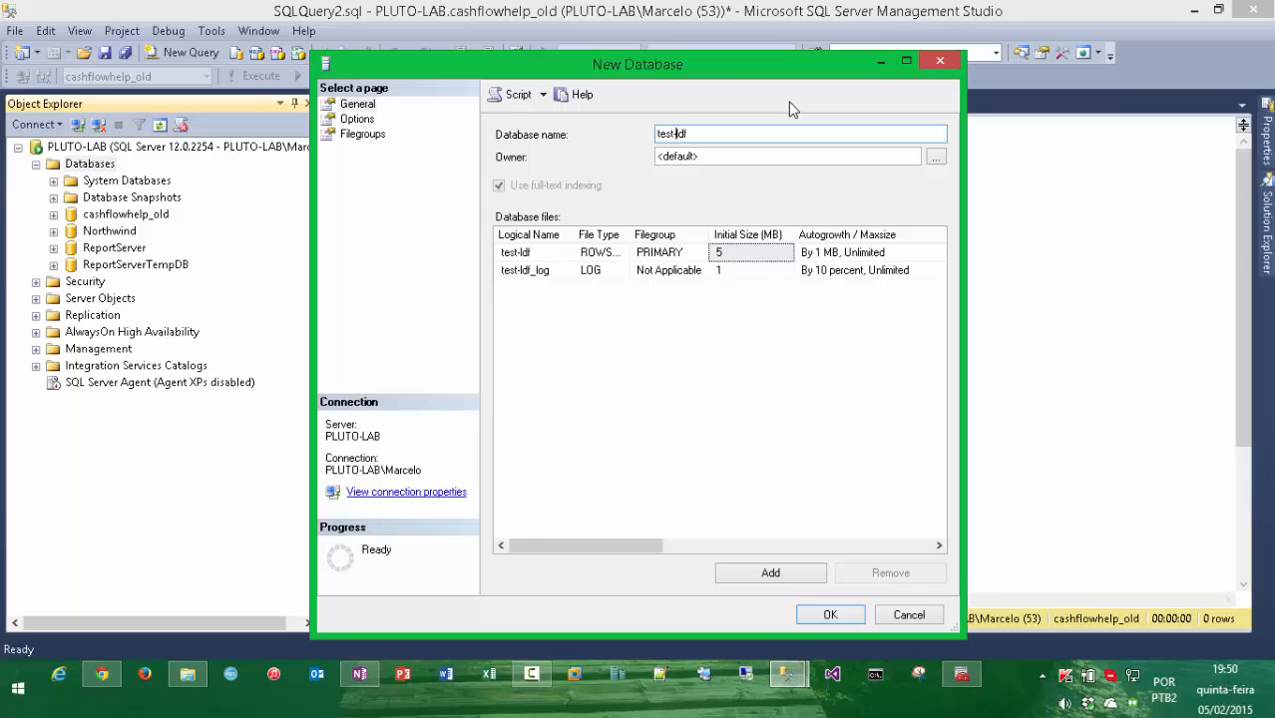
pyautogui.write('ee')
# Change the logical name of the primary rows data file to teste-ldf_data
pyautogui.click(560, 271)
pyautogui.click(560, 255)
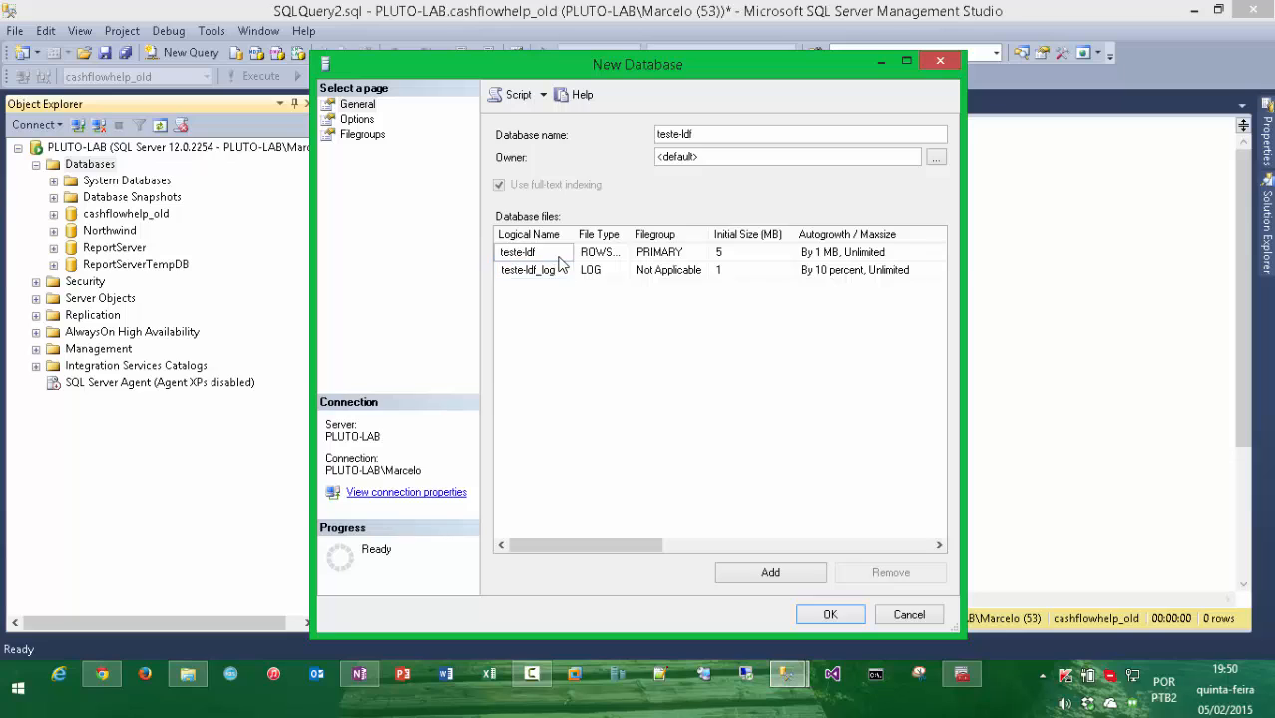
pyautogui.click(563, 273)
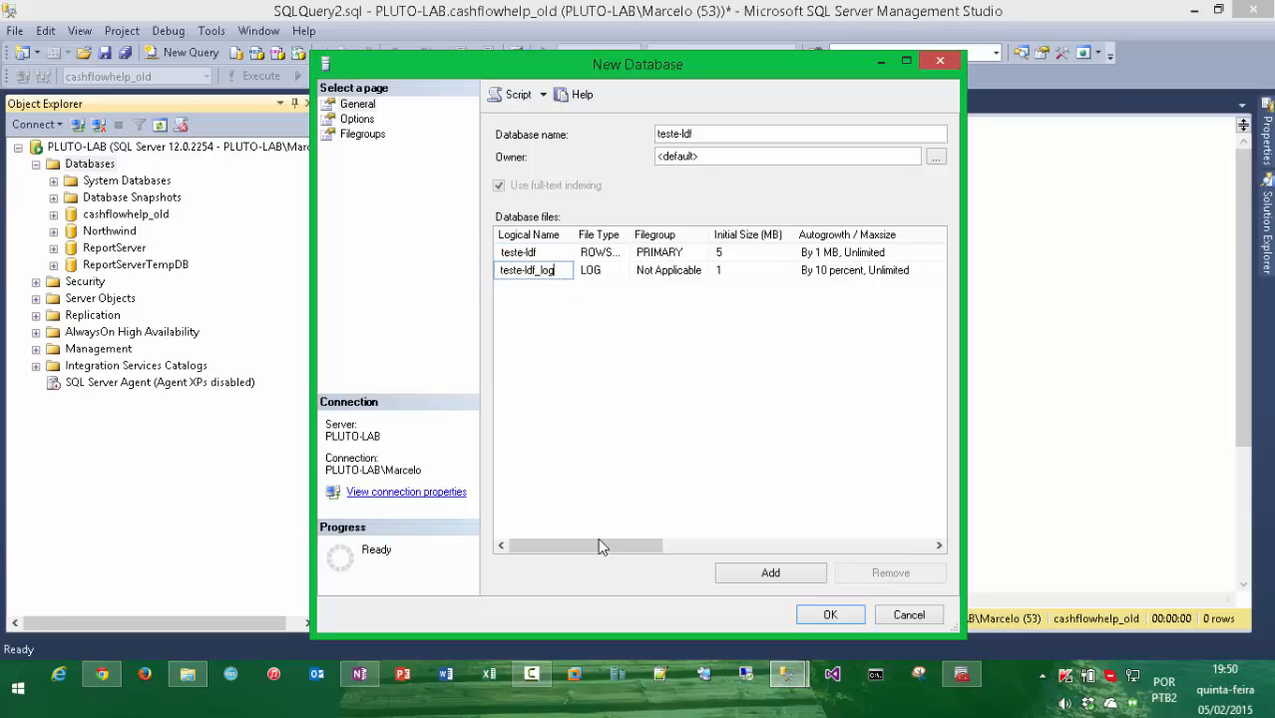
pyautogui.click(559, 254)
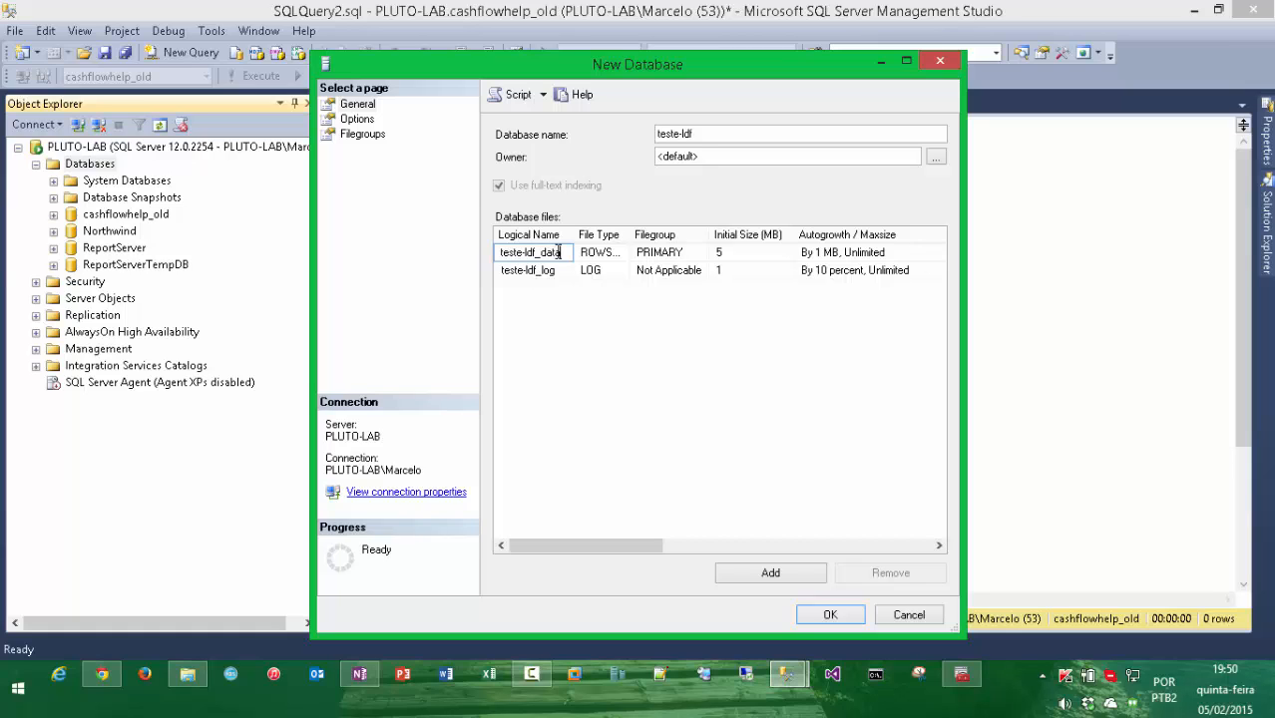
pyautogui.write('_data')
pyautogui.click(559, 272)
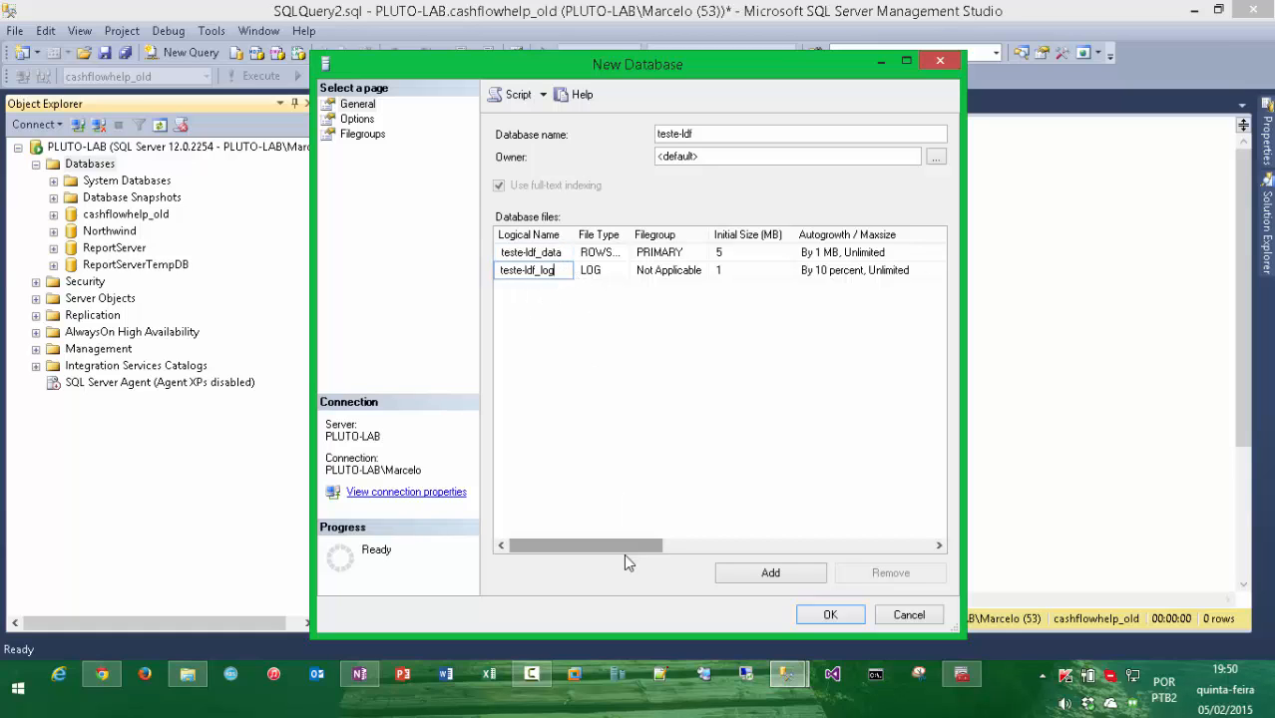
# Set the log file's autogrowth to 10 MB in megabytes instead of percent, with unlimited maximum size
pyautogui.moveTo(624, 549); pyautogui.dragTo(701, 549)
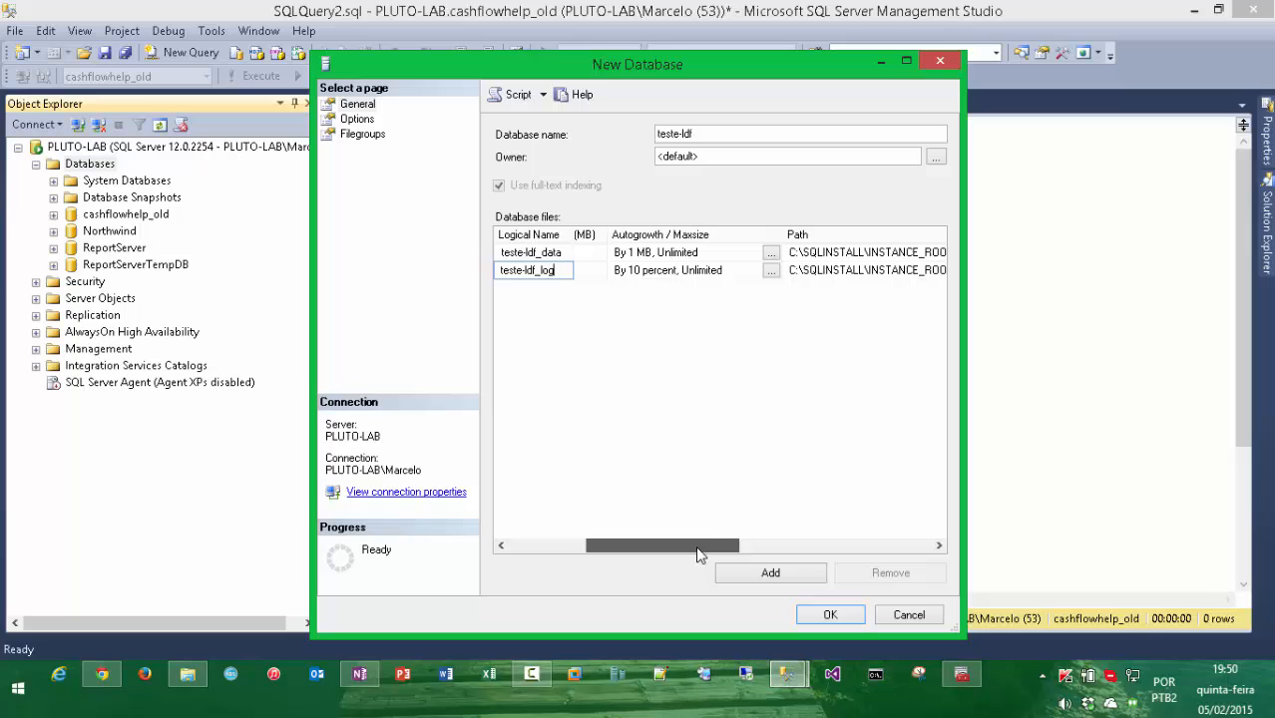
pyautogui.click(772, 271)
pyautogui.click(169, 199)
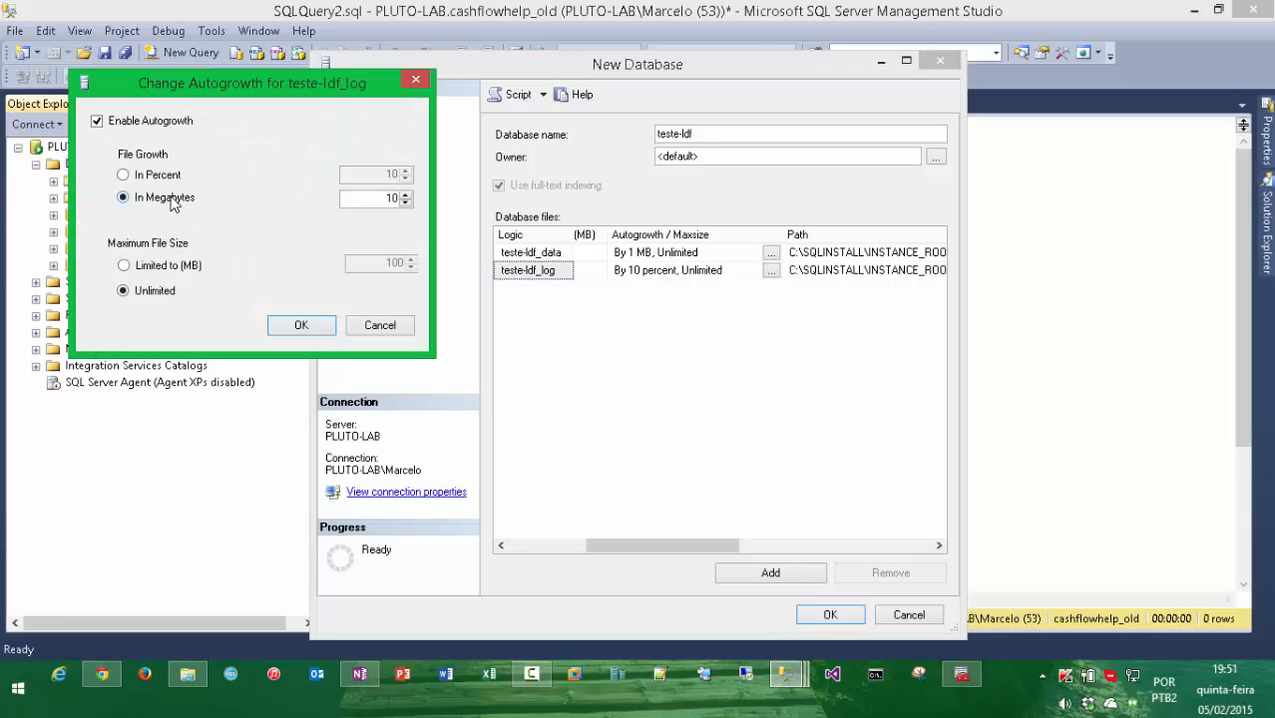
pyautogui.click(301, 329)
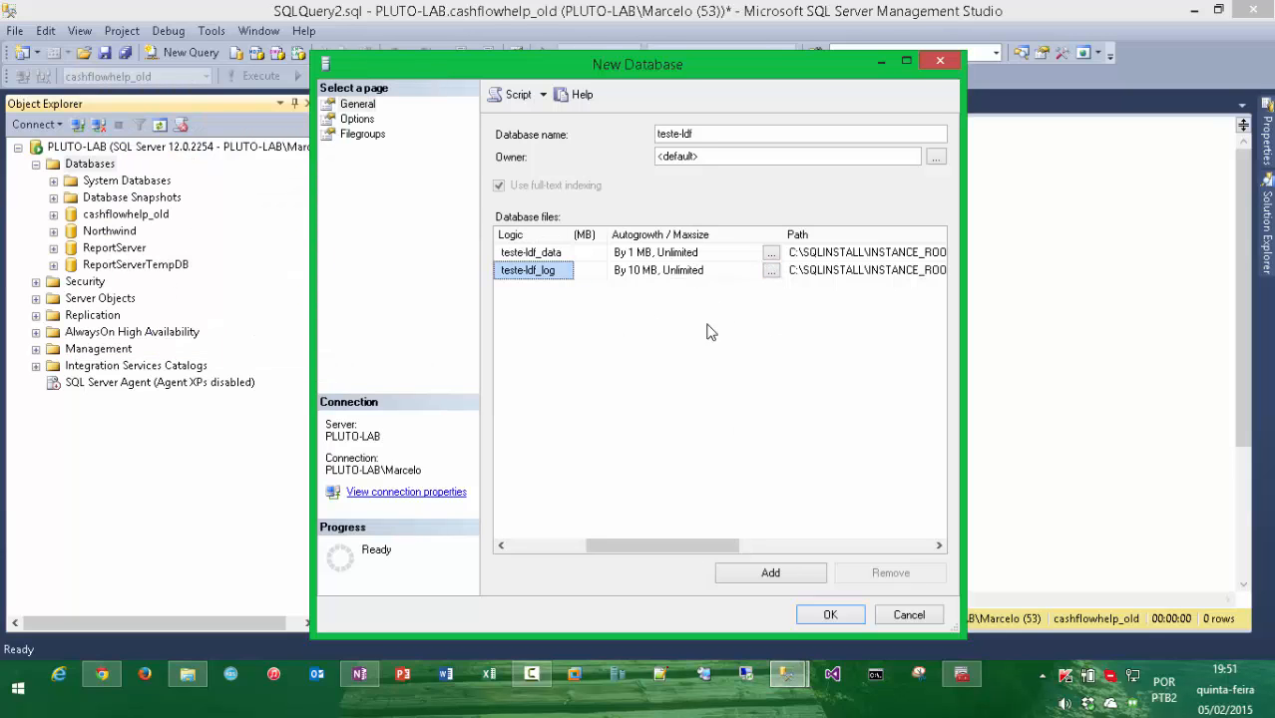
# Set the storage path of both the data file and the log file to C:\temp\db
pyautogui.moveTo(729, 549); pyautogui.dragTo(856, 549)
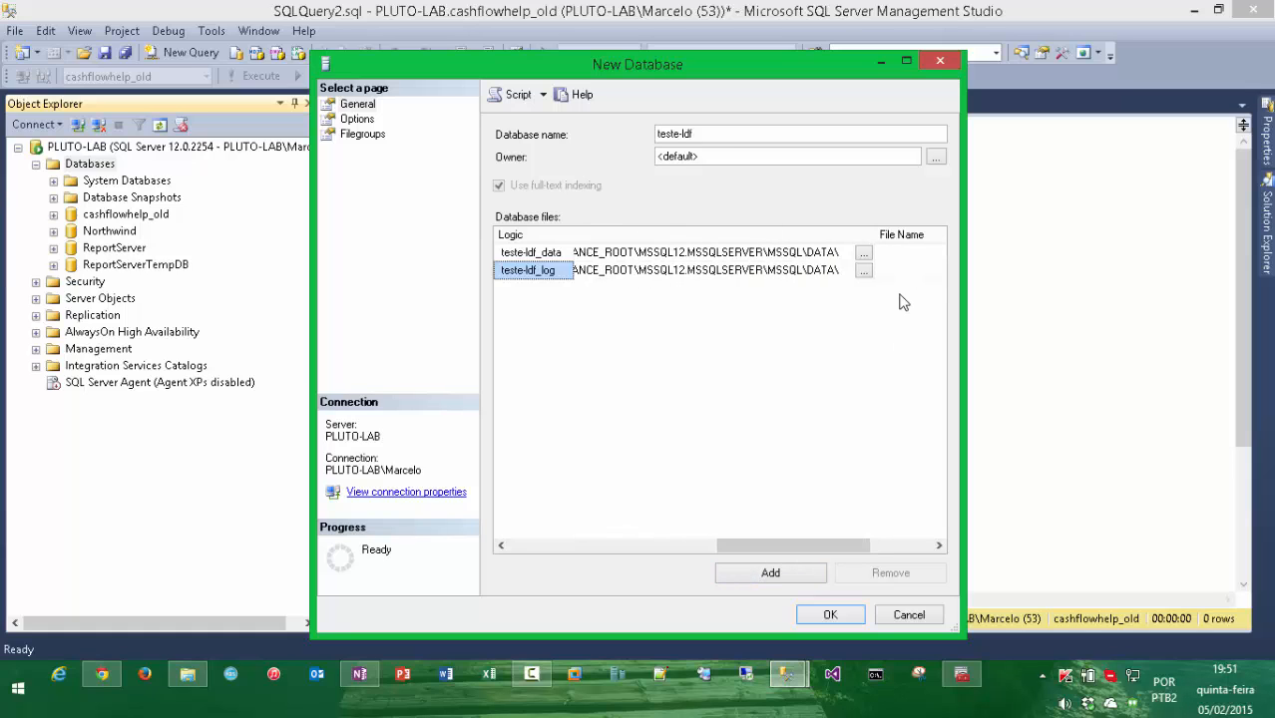
pyautogui.click(864, 255)
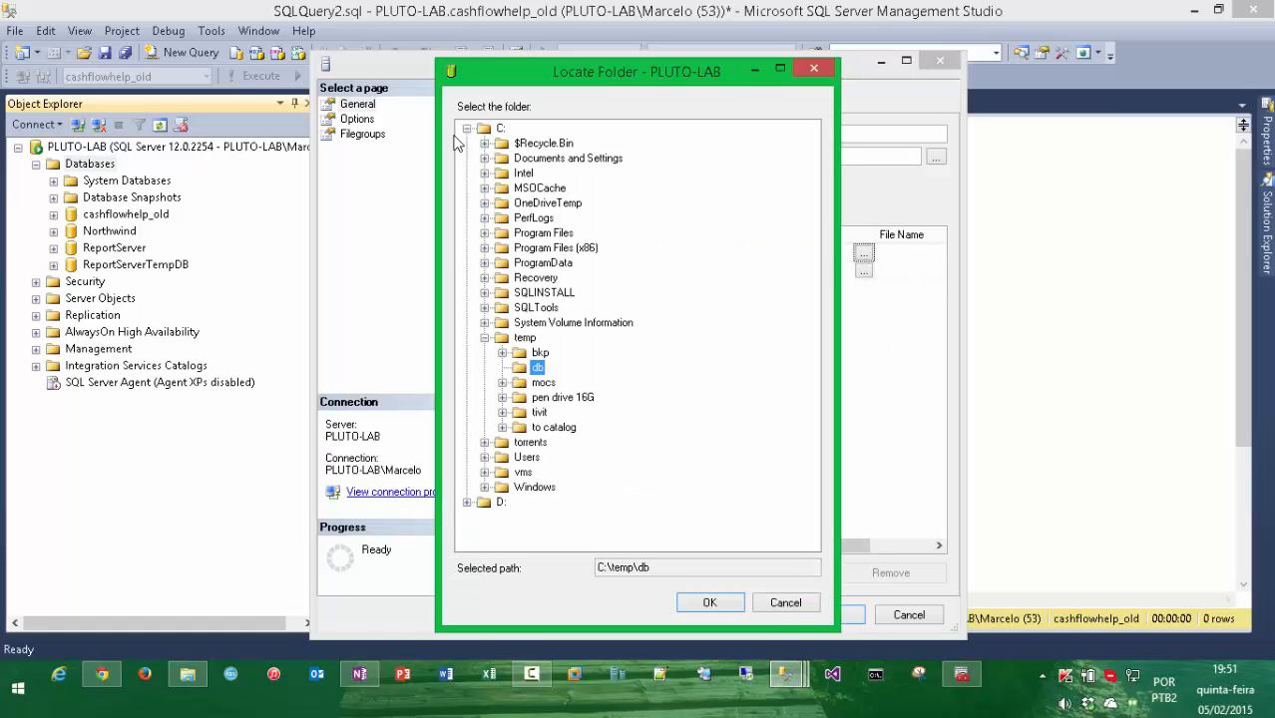
pyautogui.click(717, 602)
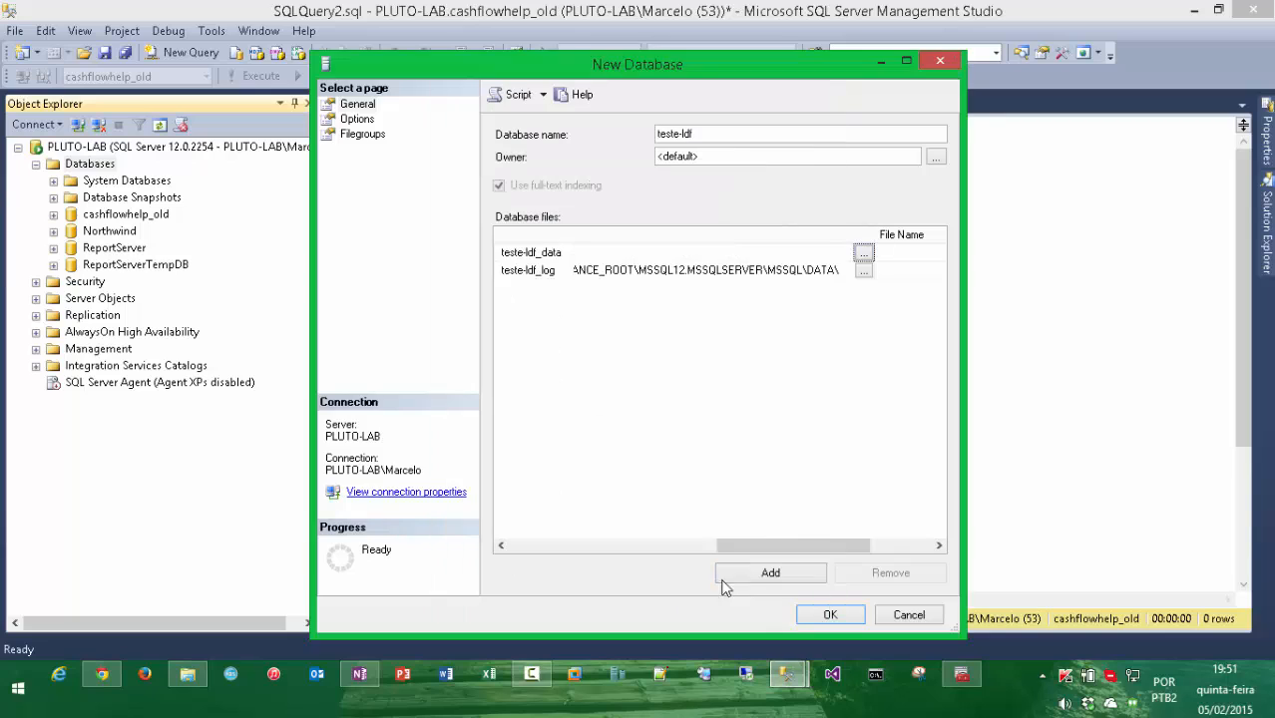
pyautogui.click(864, 270)
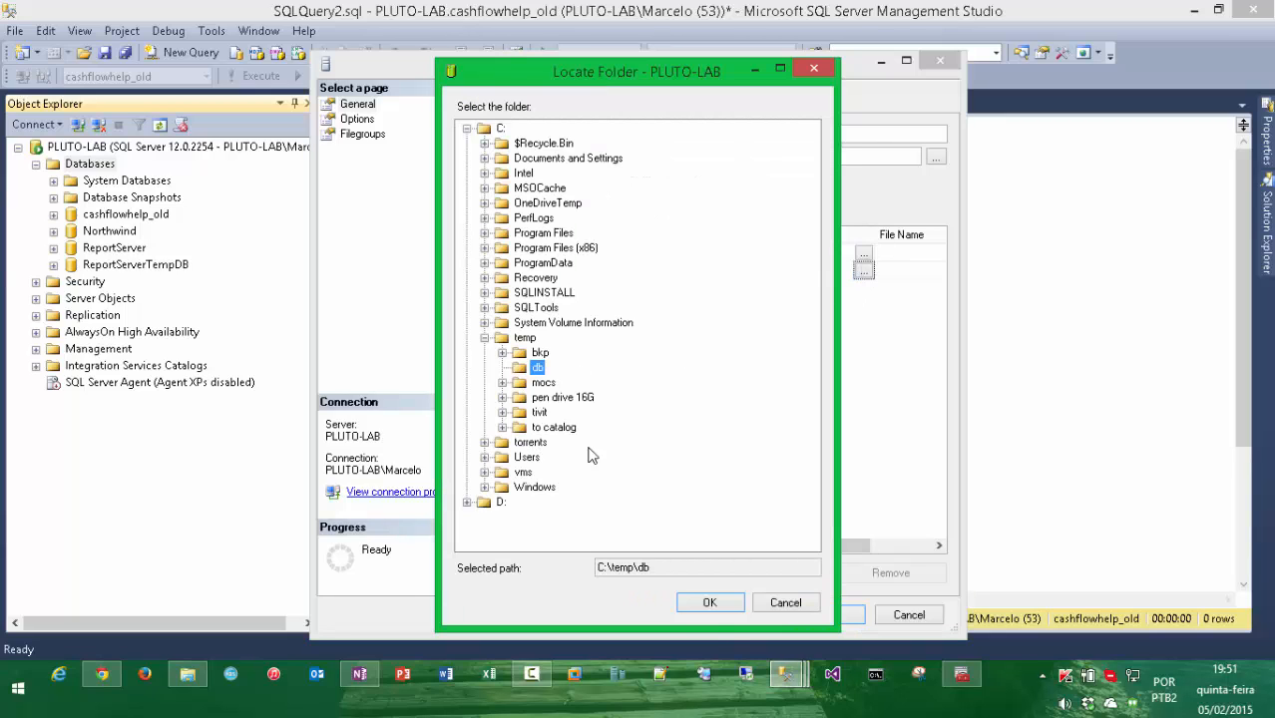
pyautogui.click(723, 609)
# Enter teste-ldf_data.mdf as the physical file name of the data file
pyautogui.moveTo(763, 547); pyautogui.dragTo(903, 552)
pyautogui.click(567, 252)
pyautogui.moveTo(567, 252); pyautogui.dragTo(362, 239)
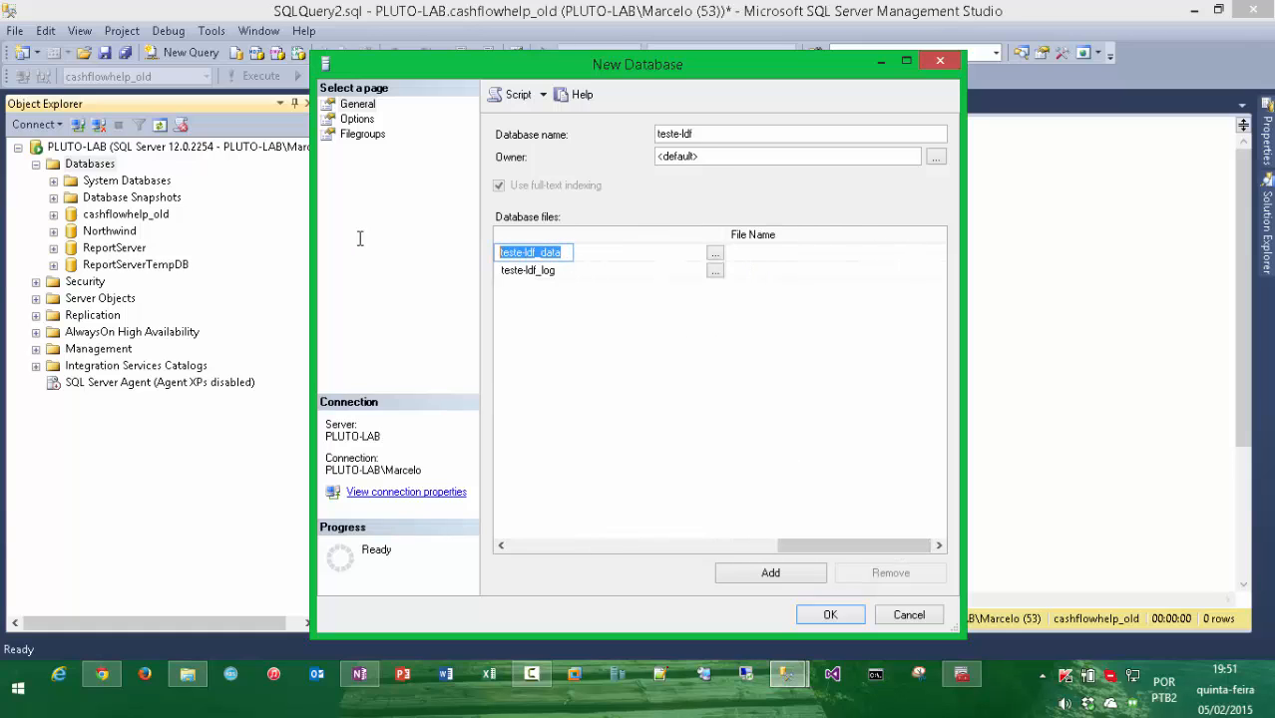
pyautogui.hotkey('ctrl', 'c')
pyautogui.click(825, 251)
pyautogui.hotkey('ctrl', 'v')
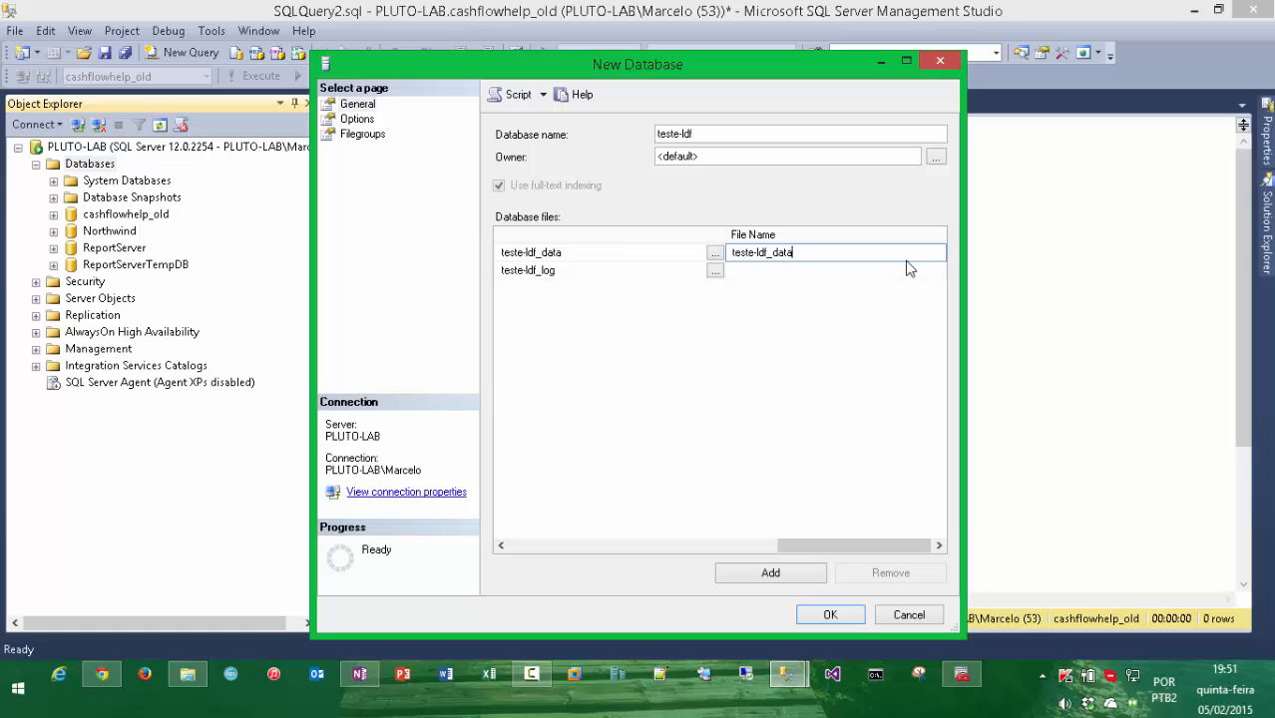
pyautogui.write('.mdf')
# Change the log file's logical name to teste-ldf_log_1 and enter teste-ldf_log_1.ldf as its physical file name
pyautogui.click(562, 270)
pyautogui.moveTo(560, 270); pyautogui.dragTo(250, 270)
pyautogui.click(563, 275)
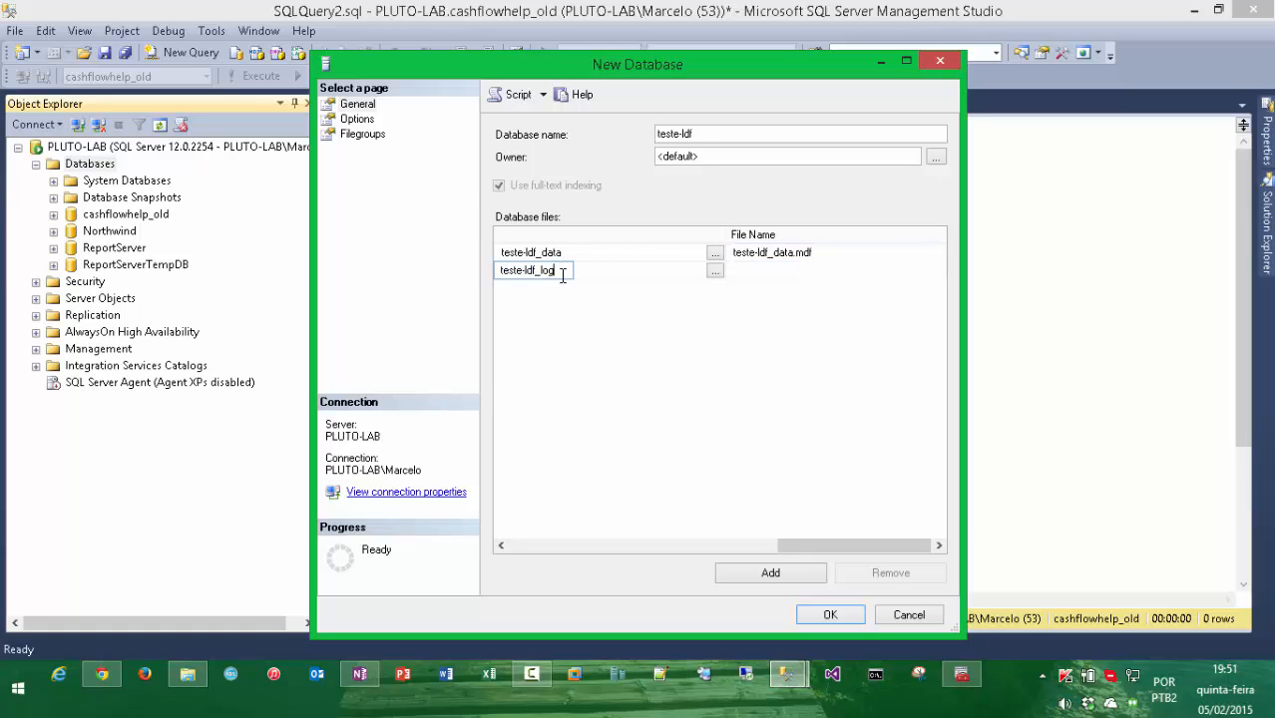
pyautogui.write('_1')
pyautogui.moveTo(565, 270); pyautogui.dragTo(329, 258)
pyautogui.click(760, 271)
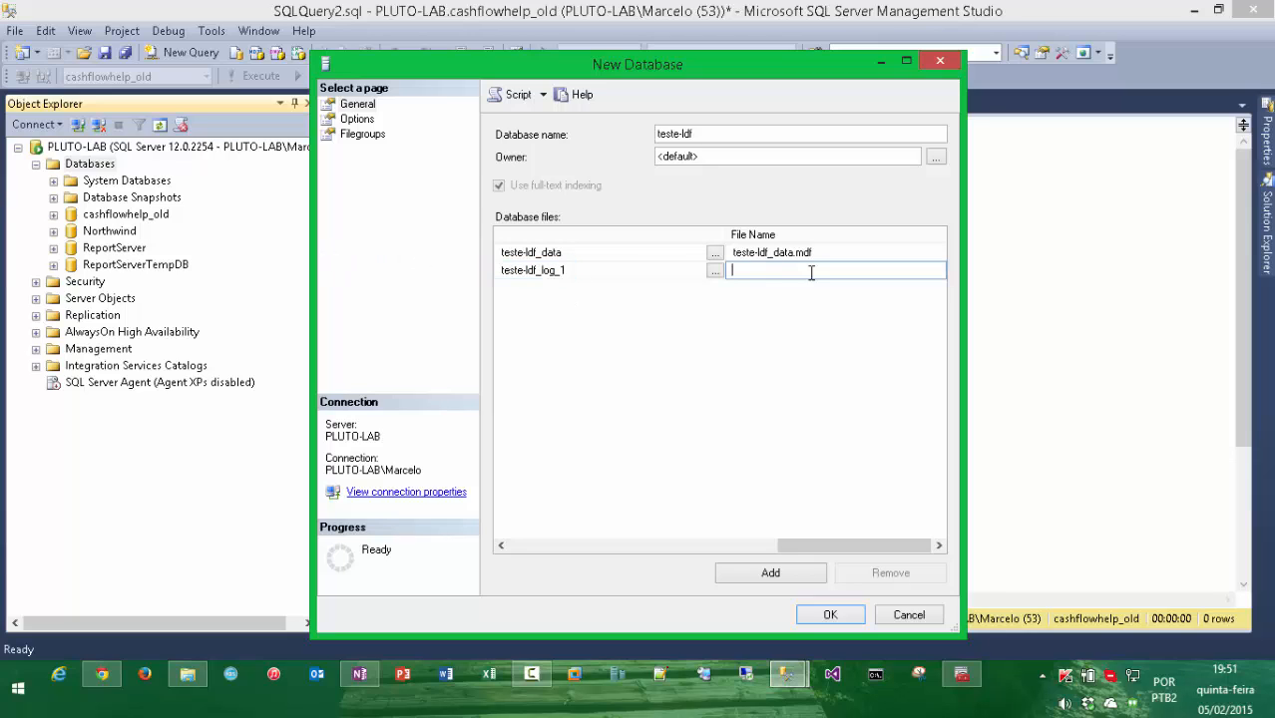
pyautogui.hotkey('ctrl', 'v')
# Add a third database file with the logical name teste-ldf_log_2 and set its file type to LOG
pyautogui.moveTo(803, 545); pyautogui.dragTo(551, 548)
pyautogui.click(801, 576)
pyautogui.click(556, 289)
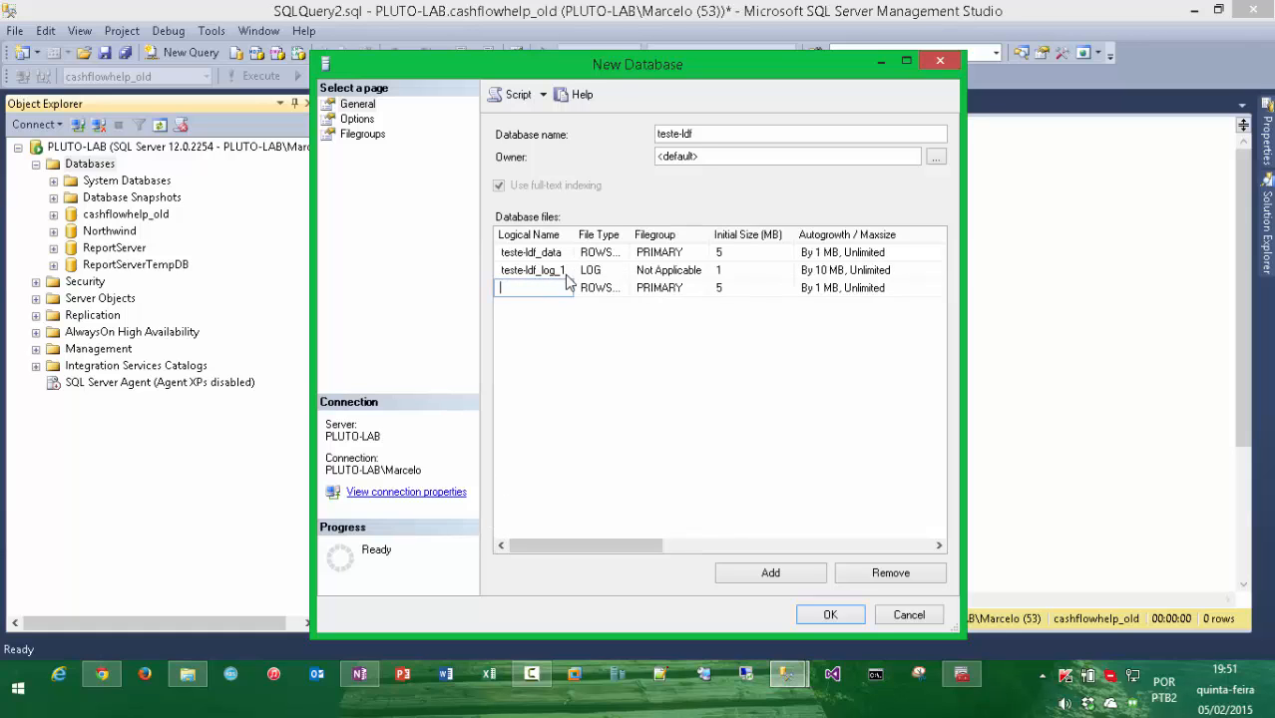
pyautogui.hotkey('ctrl', 'v')
pyautogui.click(617, 290)
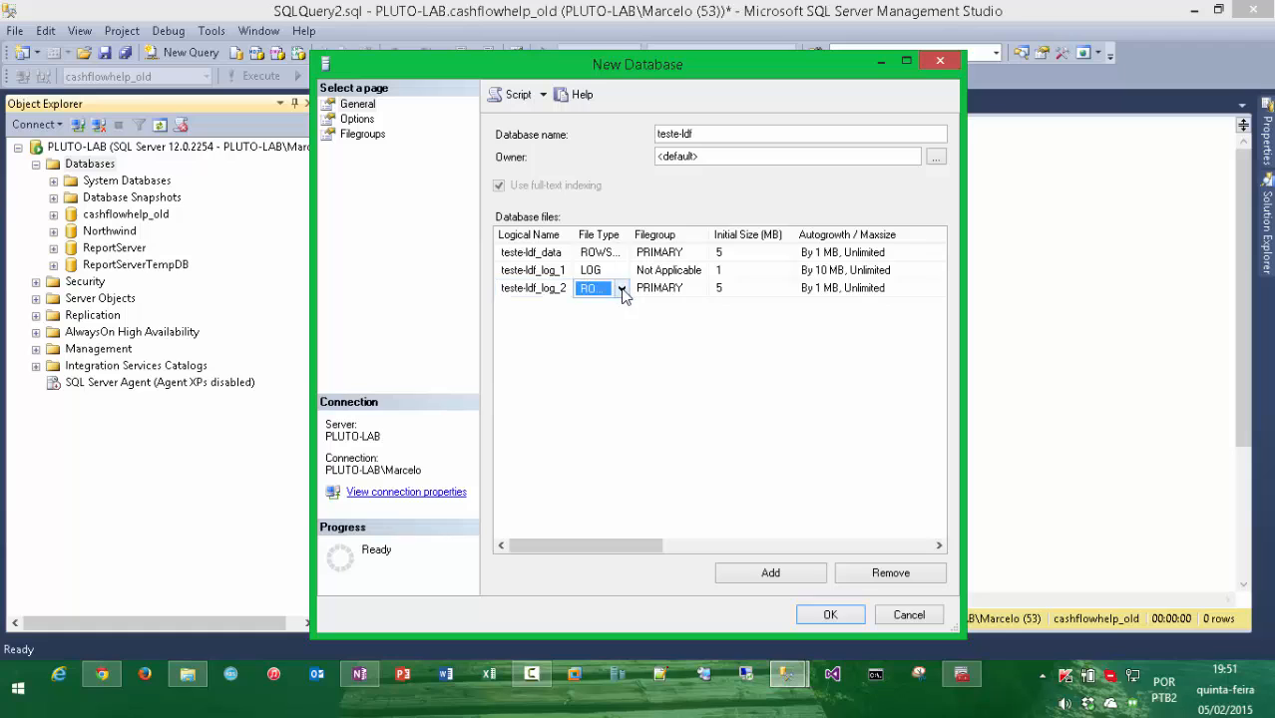
pyautogui.click(620, 288)
pyautogui.click(619, 322)
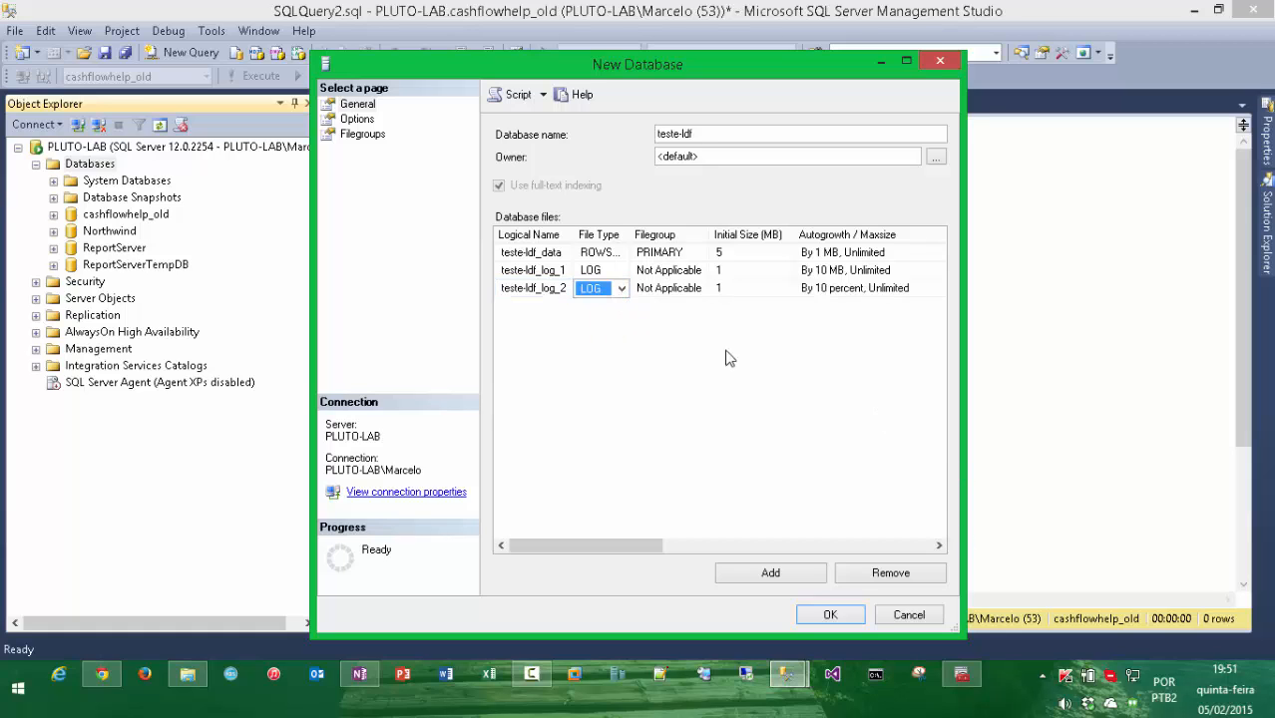
# Set teste-ldf_log_1 to grow by 1 MB and limit its maximum size to 5 MB
pyautogui.click(823, 295)
pyautogui.click(826, 302)
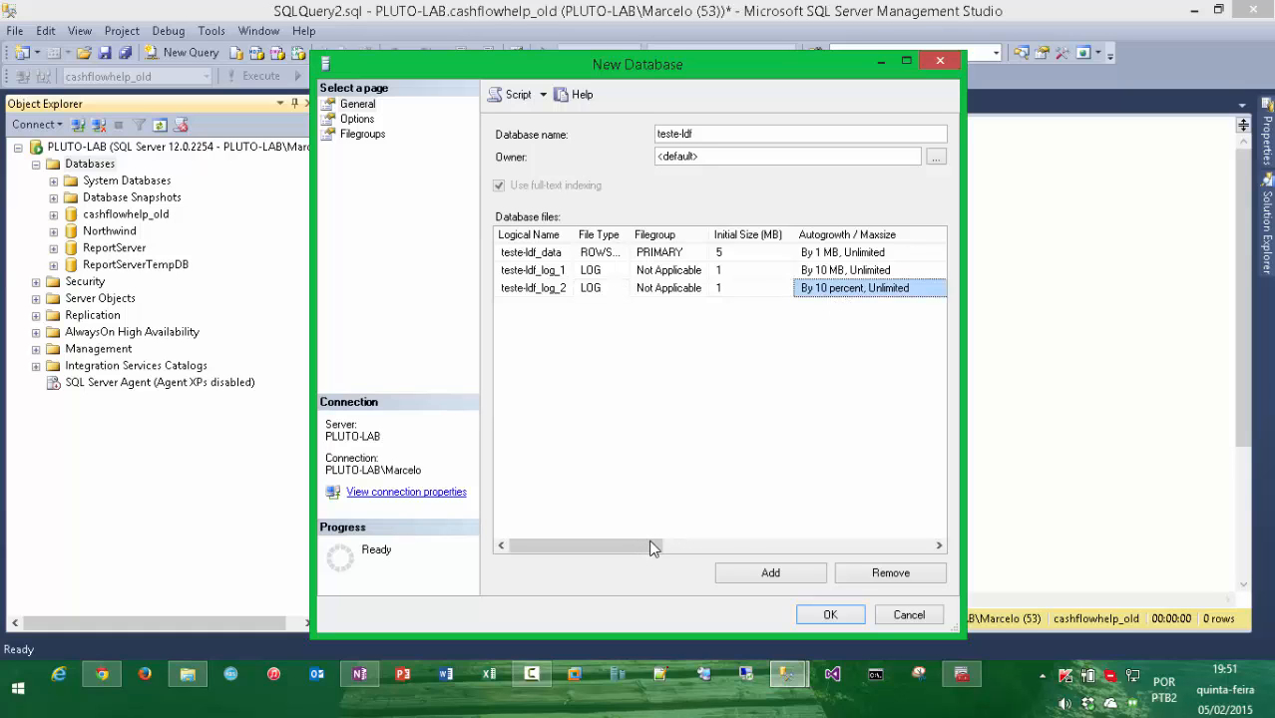
pyautogui.moveTo(649, 551); pyautogui.dragTo(716, 551)
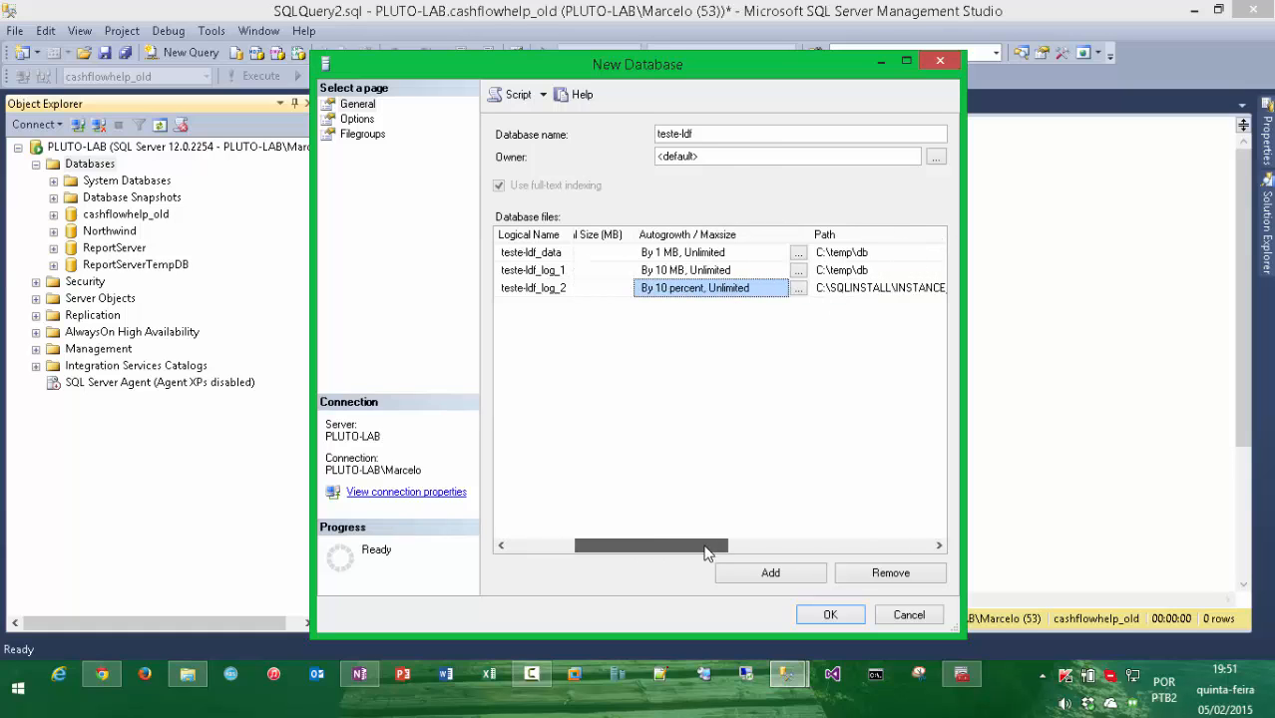
pyautogui.click(796, 271)
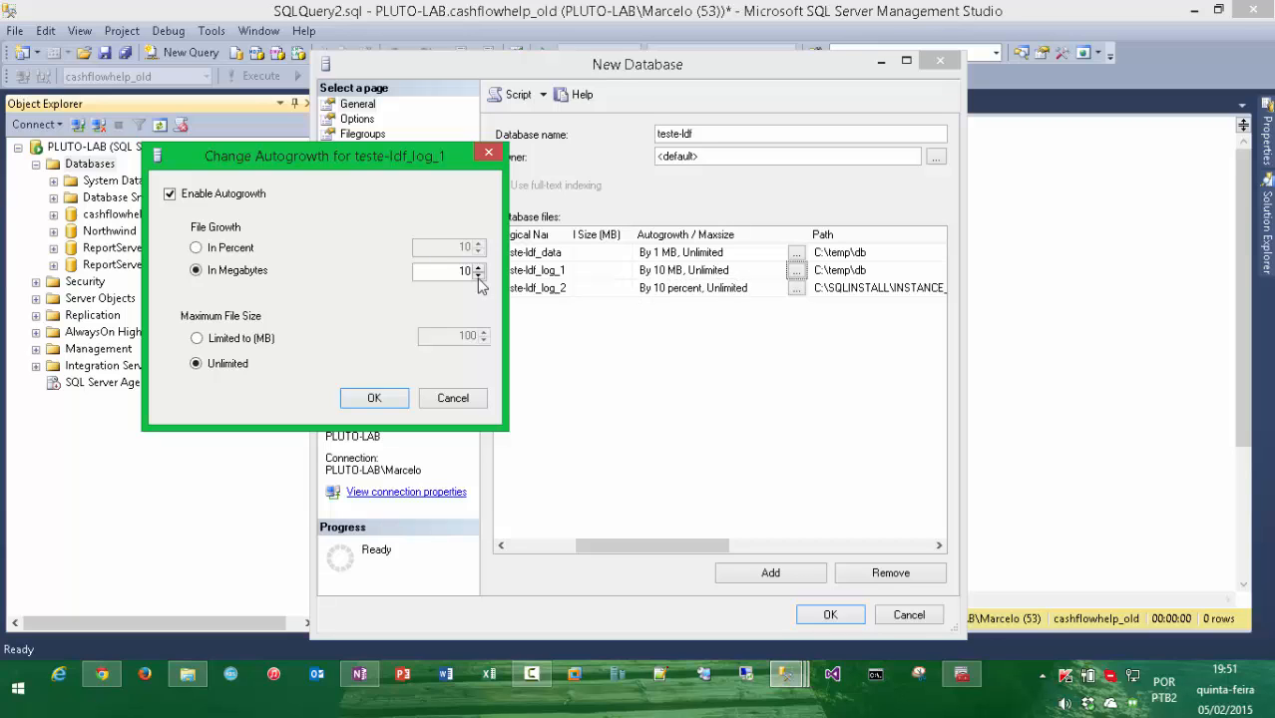
pyautogui.click(256, 340)
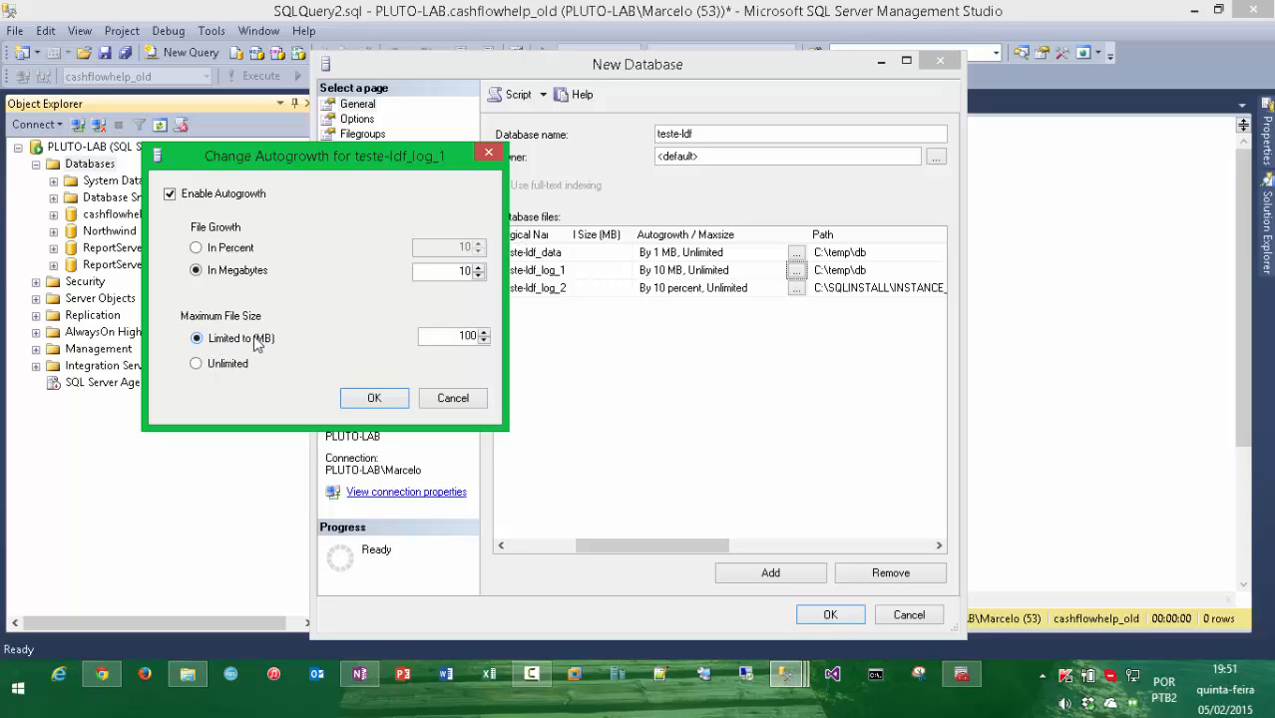
pyautogui.doubleClick(454, 333)
pyautogui.write('5')
pyautogui.doubleClick(462, 270)
pyautogui.write('1')
pyautogui.click(387, 402)
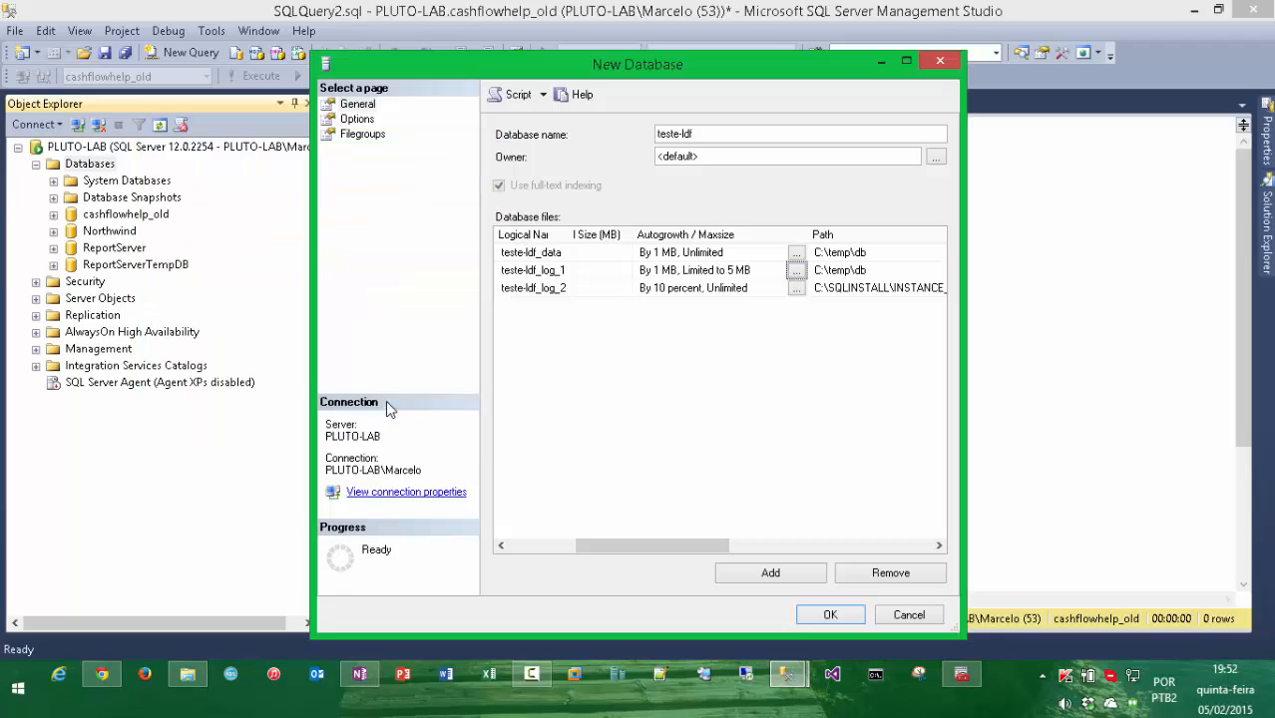
# Set teste-ldf_log_2 to grow by 10 MB in megabytes with unlimited maximum size
pyautogui.click(573, 272)
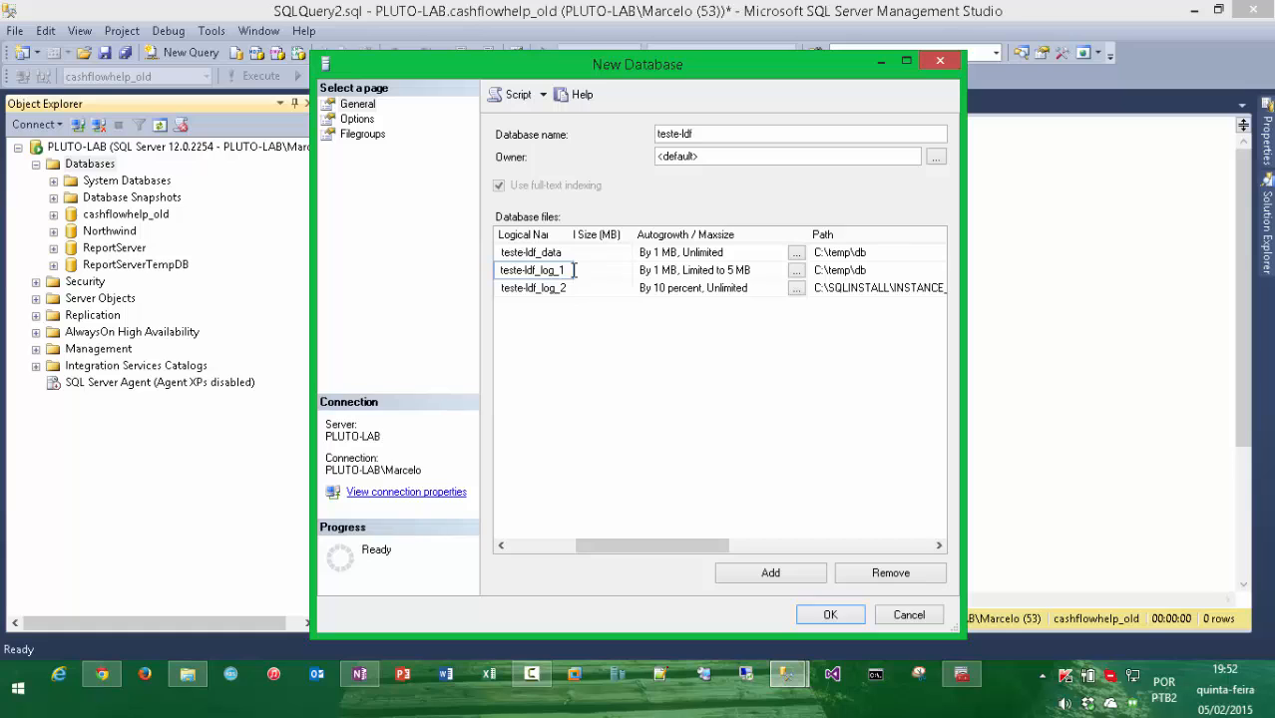
pyautogui.click(755, 289)
pyautogui.click(796, 289)
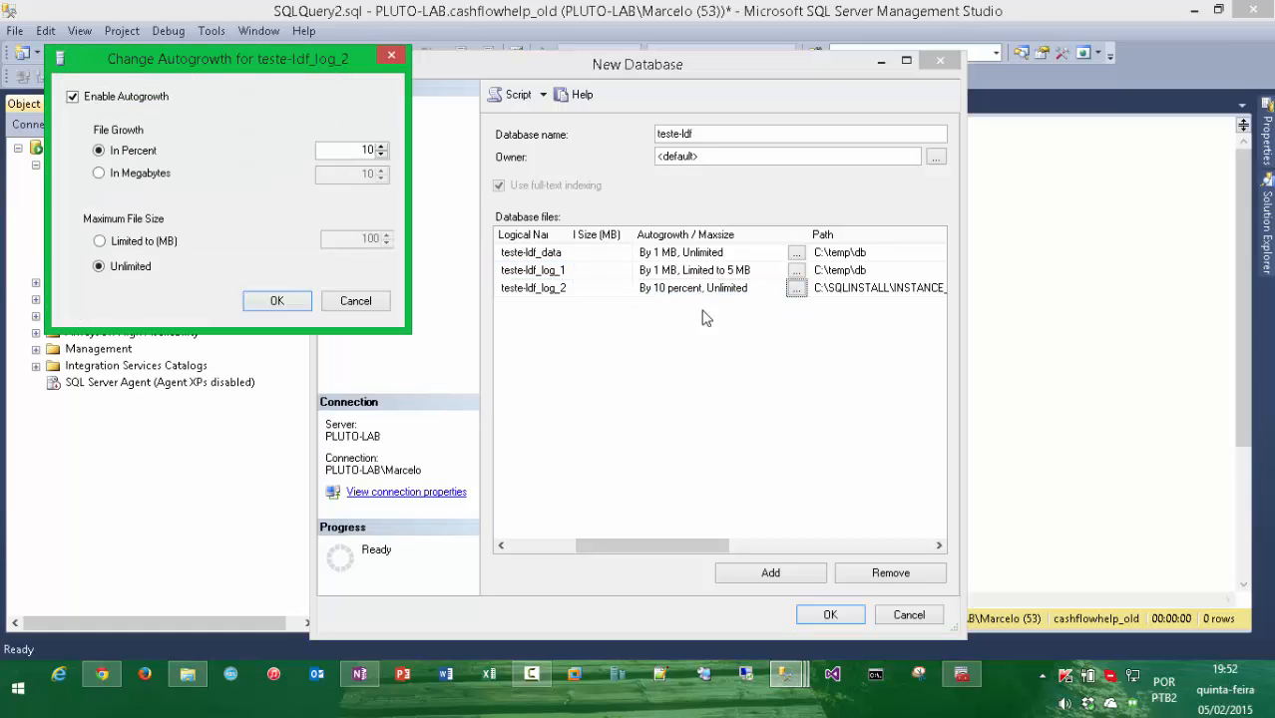
pyautogui.click(154, 175)
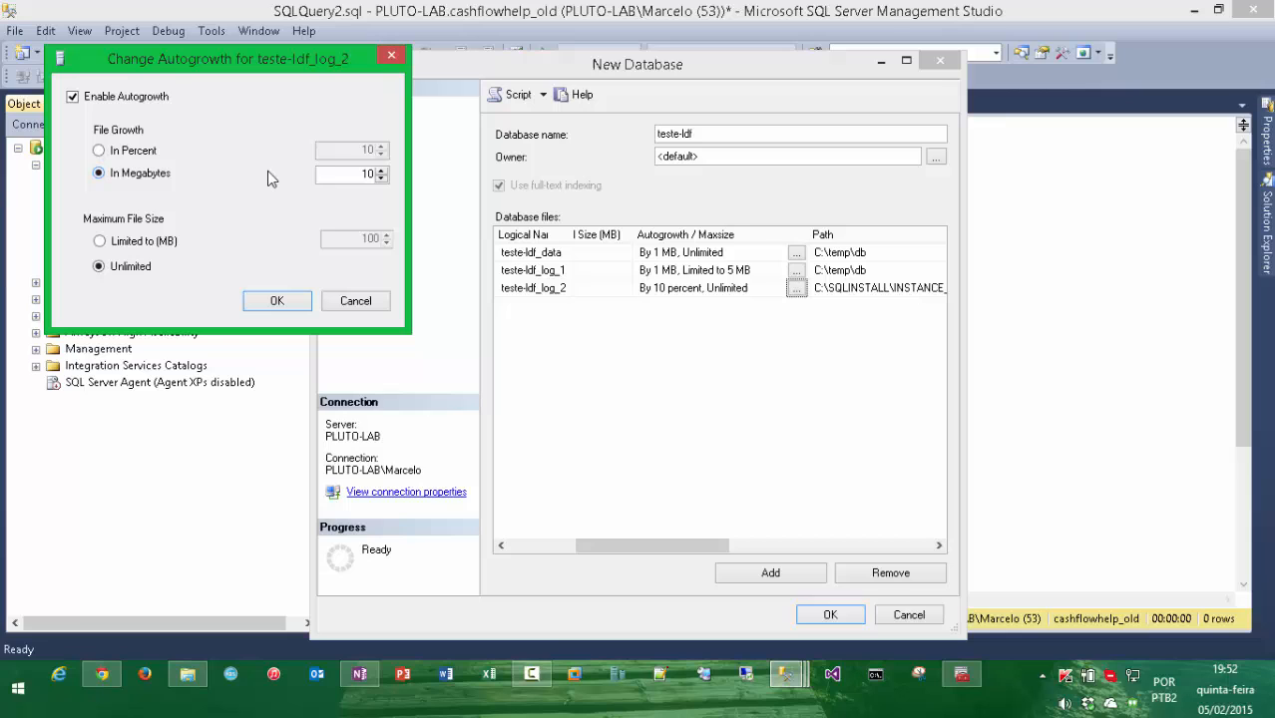
pyautogui.click(276, 301)
# Give teste-ldf_log_2 the path C:\temp\db, copied from the first log file, and the file name teste-ldf_log_2.ldf
pyautogui.moveTo(617, 546); pyautogui.dragTo(702, 547)
pyautogui.click(734, 269)
pyautogui.click(736, 267)
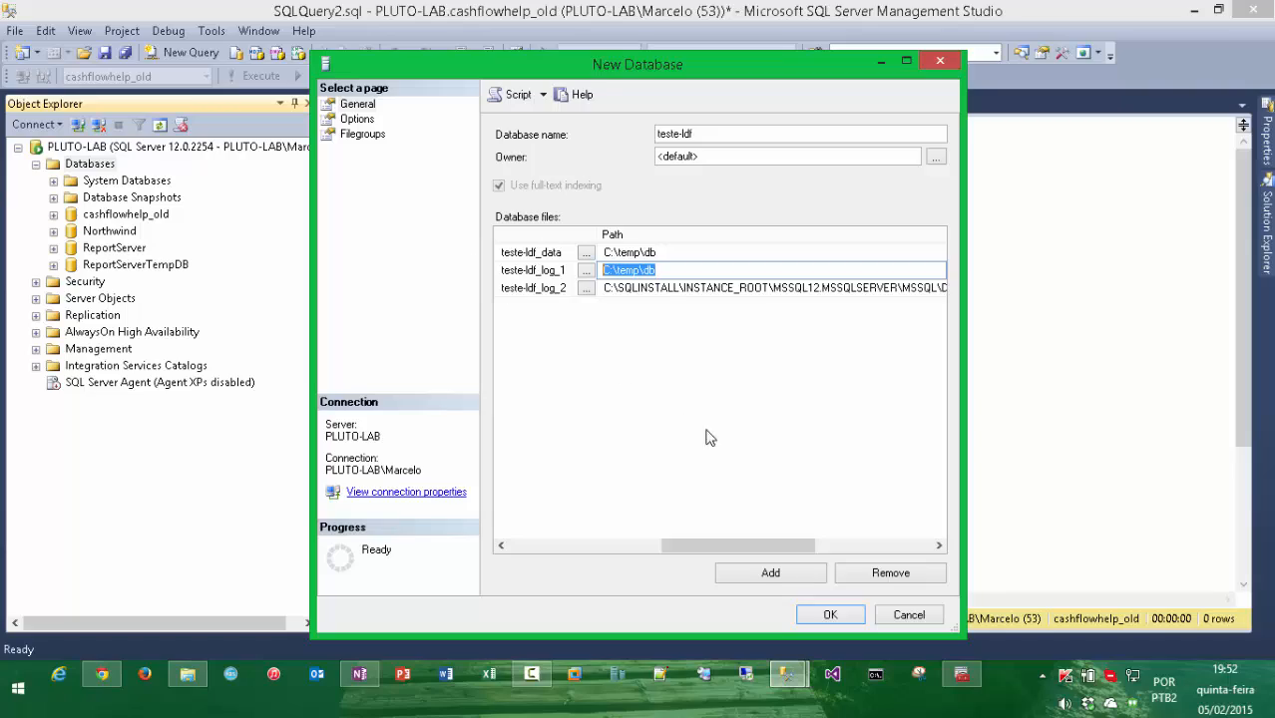
pyautogui.click(736, 288)
pyautogui.click(736, 287)
pyautogui.hotkey('ctrl', 'v')
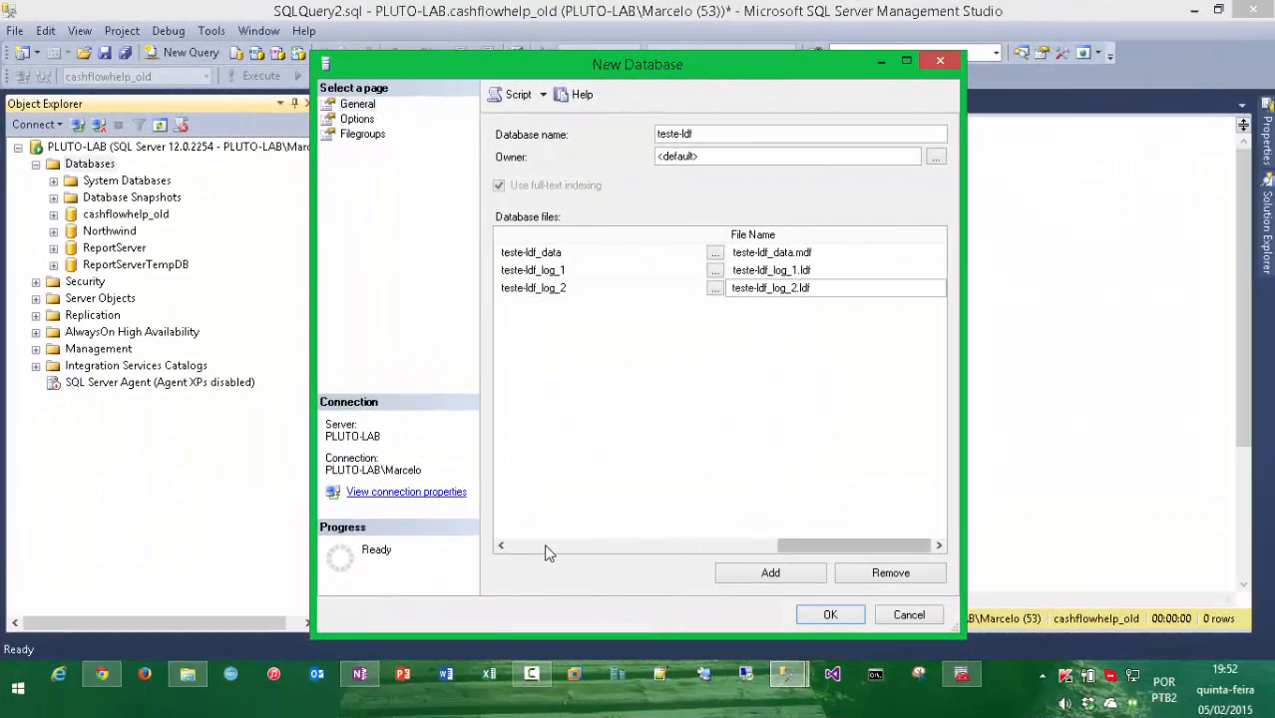
pyautogui.click(546, 546)
pyautogui.click(546, 546)
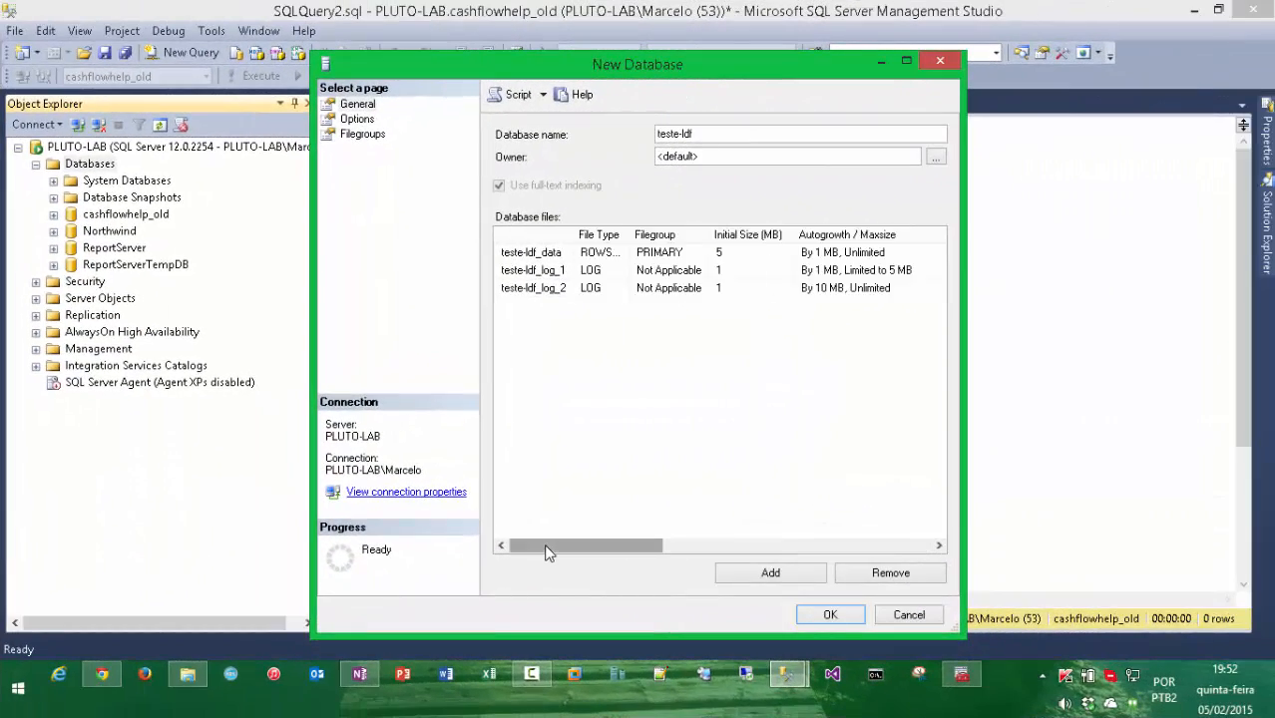
# Script the database creation to a new query window and create the teste-ldf database
pyautogui.click(543, 95)
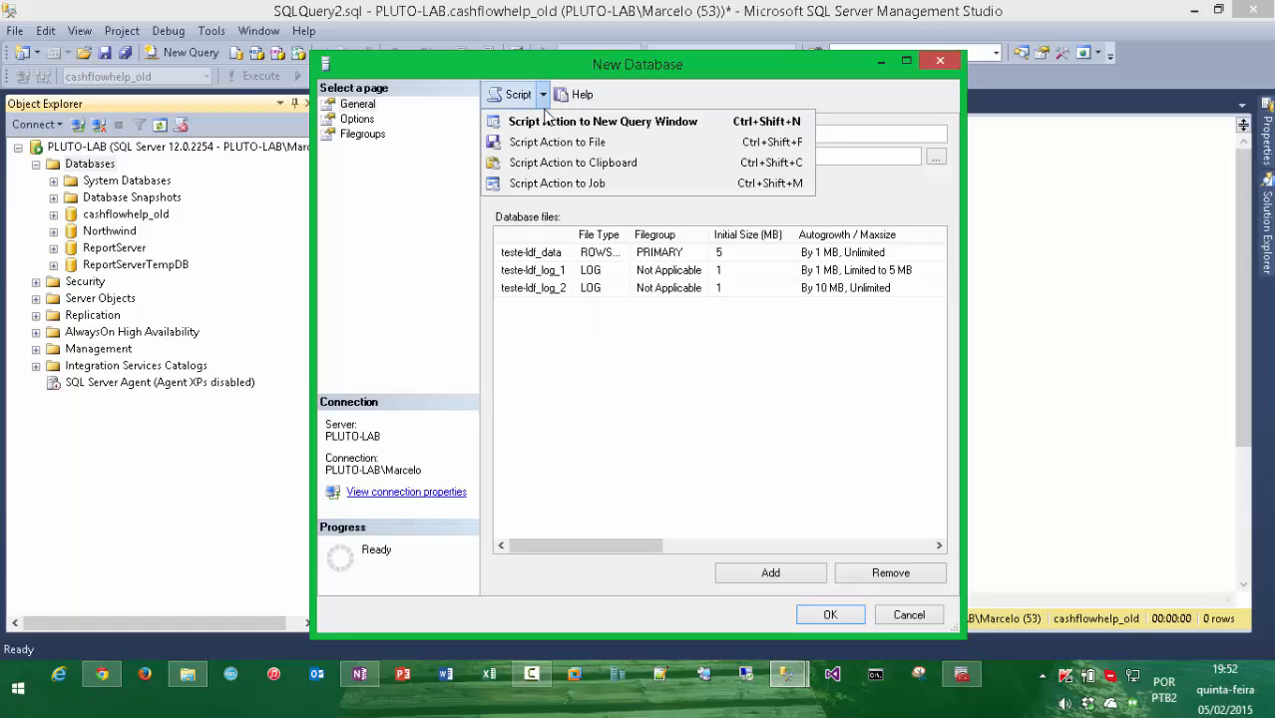
pyautogui.click(551, 123)
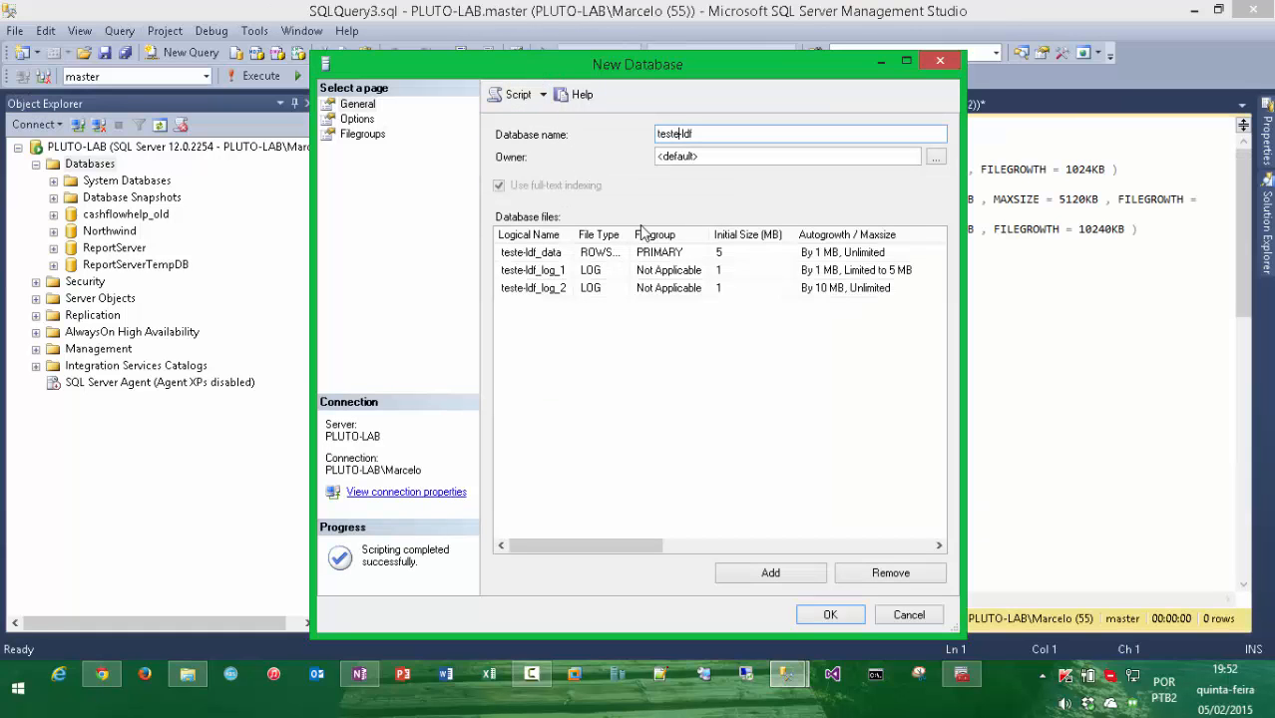
pyautogui.click(827, 616)
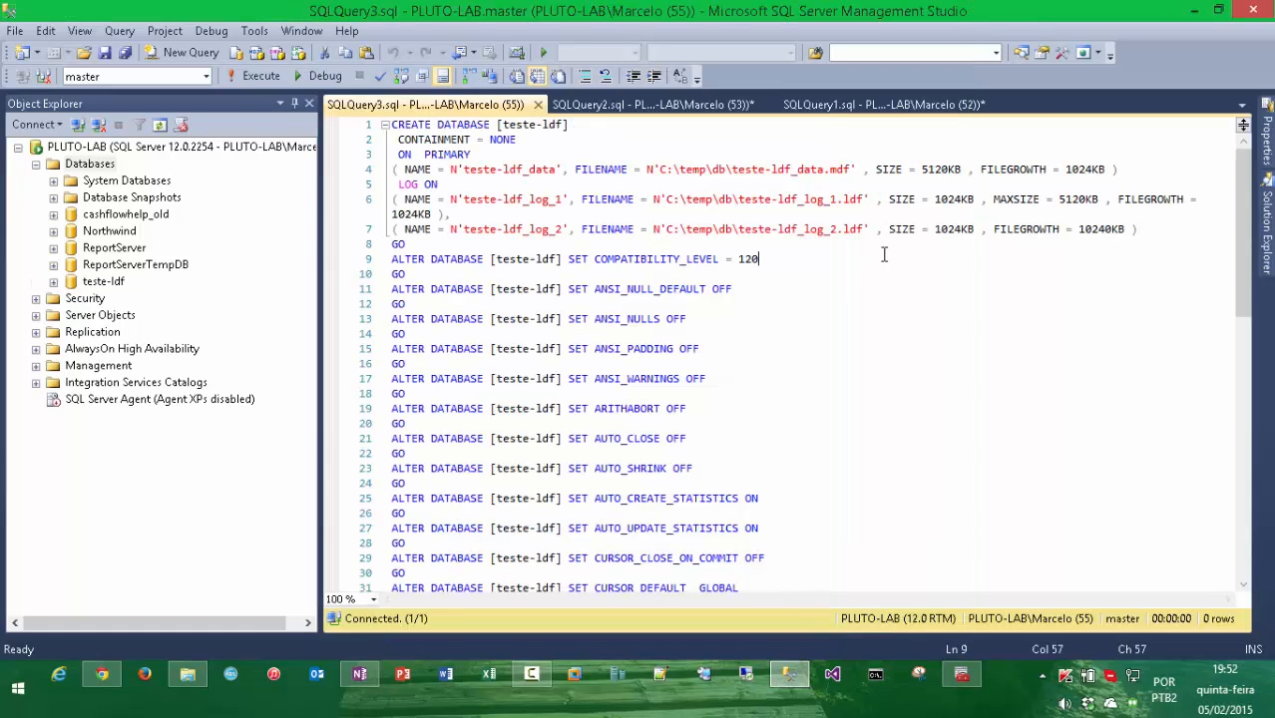
# Insert two blank lines between the CREATE DATABASE statement and the first GO in the generated script
pyautogui.click(884, 256)
pyautogui.click(393, 244)
pyautogui.press('Return')
pyautogui.press('Return')
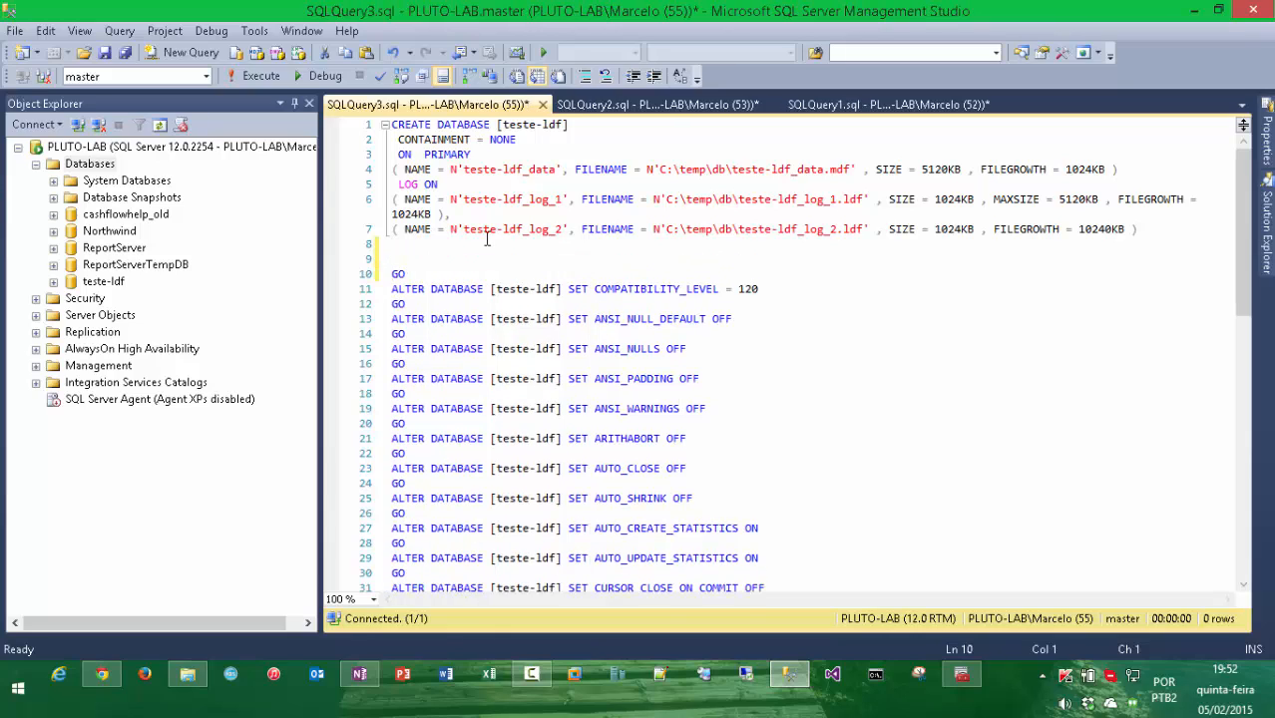
# Review the database name, containment option and primary data file definition in the generated CREATE DATABASE statement
pyautogui.click(489, 243)
pyautogui.click(418, 140)
pyautogui.doubleClick(461, 139)
pyautogui.click(400, 125)
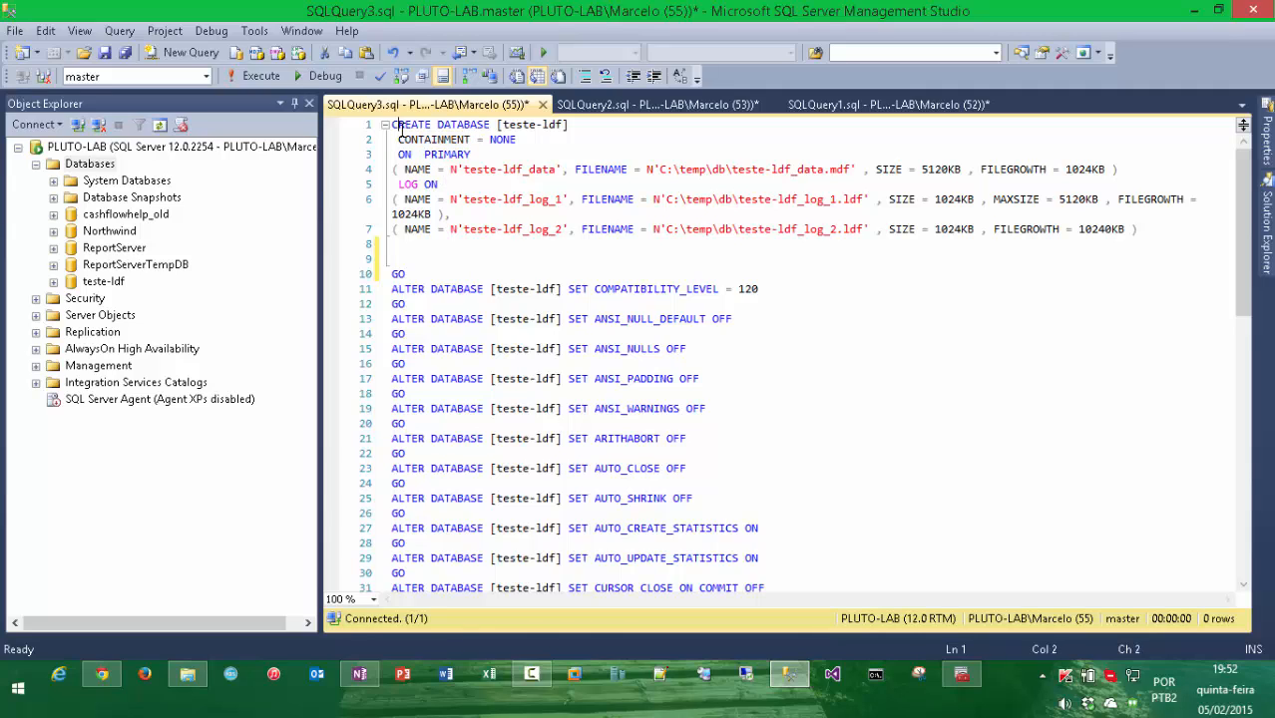
pyautogui.moveTo(491, 124); pyautogui.dragTo(557, 124)
pyautogui.click(555, 123)
pyautogui.moveTo(406, 157); pyautogui.dragTo(579, 160)
pyautogui.click(472, 159)
pyautogui.click(465, 159)
pyautogui.click(479, 172)
pyautogui.click(447, 186)
pyautogui.click(579, 160)
pyautogui.click(539, 173)
pyautogui.click(460, 174)
# Review the names and paths of the data file and both log files in the CREATE DATABASE statement
pyautogui.moveTo(864, 168); pyautogui.dragTo(678, 170)
pyautogui.click(683, 170)
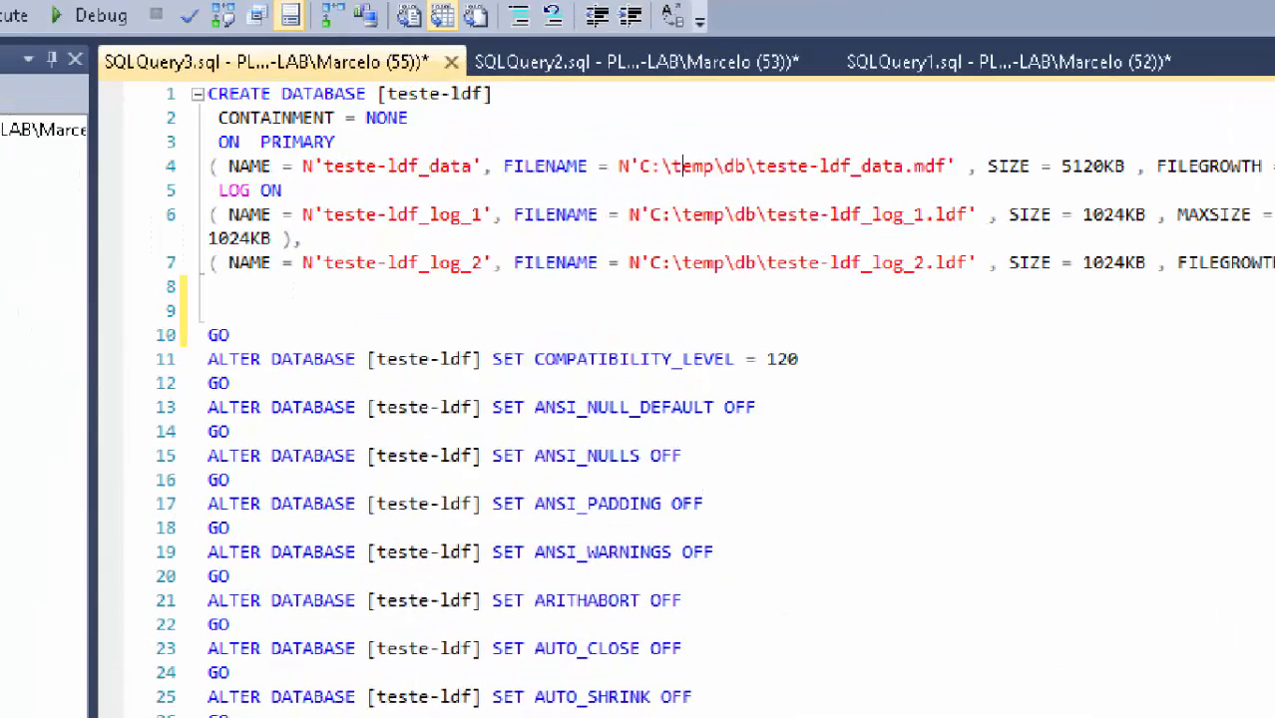
pyautogui.click(674, 159)
pyautogui.moveTo(596, 152)
pyautogui.mouseDown()
pyautogui.moveTo(888, 159)
pyautogui.moveTo(982, 182)
pyautogui.mouseUp()
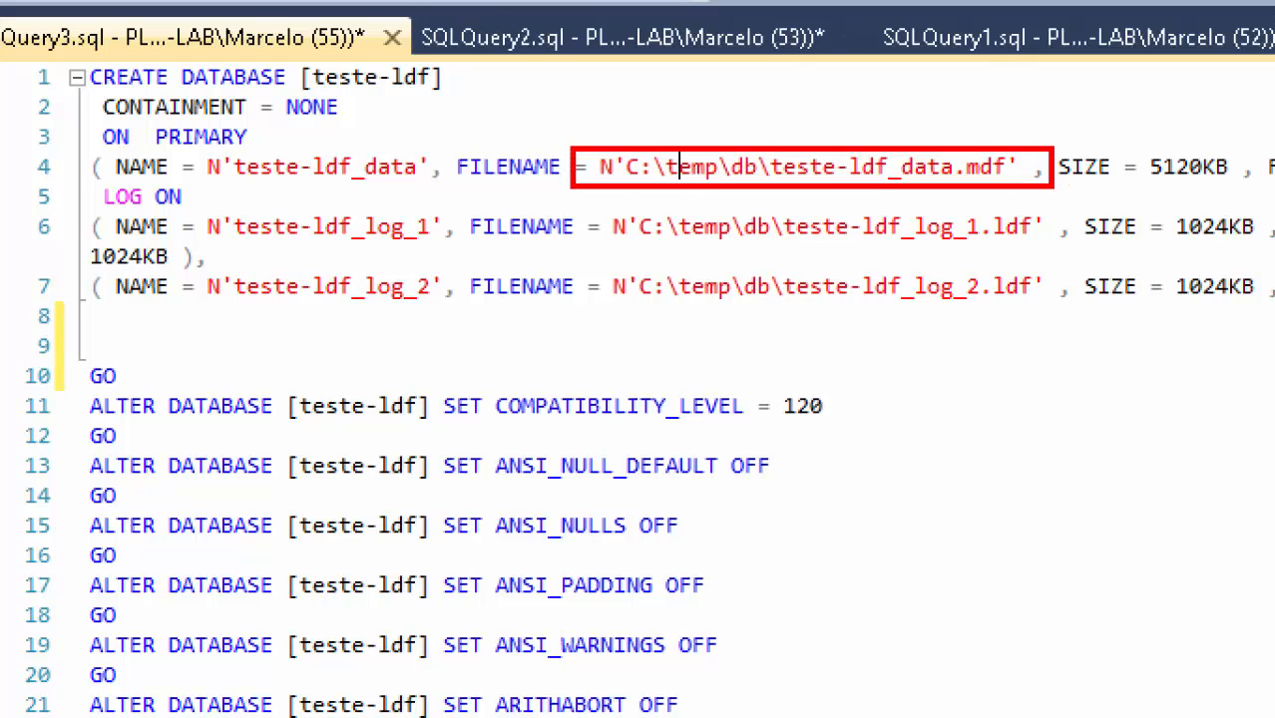
pyautogui.moveTo(610, 197)
pyautogui.mouseDown()
pyautogui.moveTo(735, 240)
pyautogui.moveTo(1100, 258)
pyautogui.mouseUp()
pyautogui.moveTo(602, 262); pyautogui.dragTo(1045, 318)
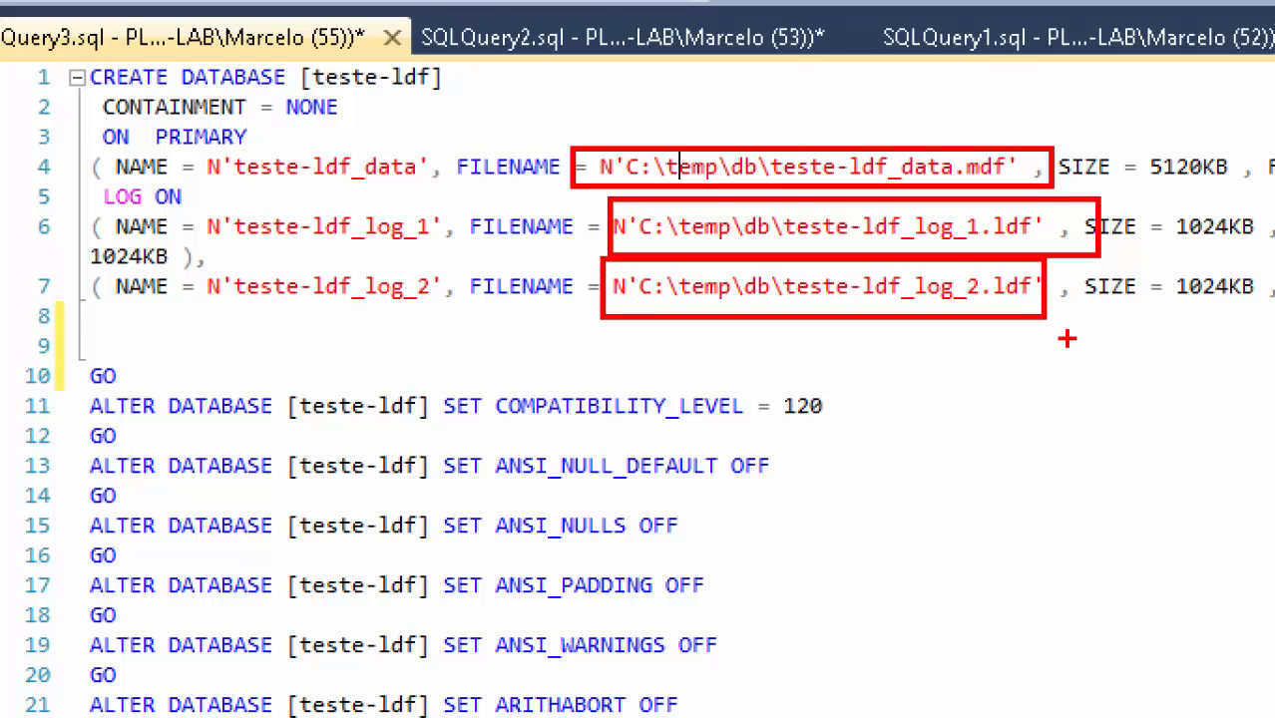
pyautogui.moveTo(459, 147)
pyautogui.mouseDown()
pyautogui.moveTo(414, 298)
pyautogui.moveTo(208, 349)
pyautogui.moveTo(204, 324)
pyautogui.mouseUp()
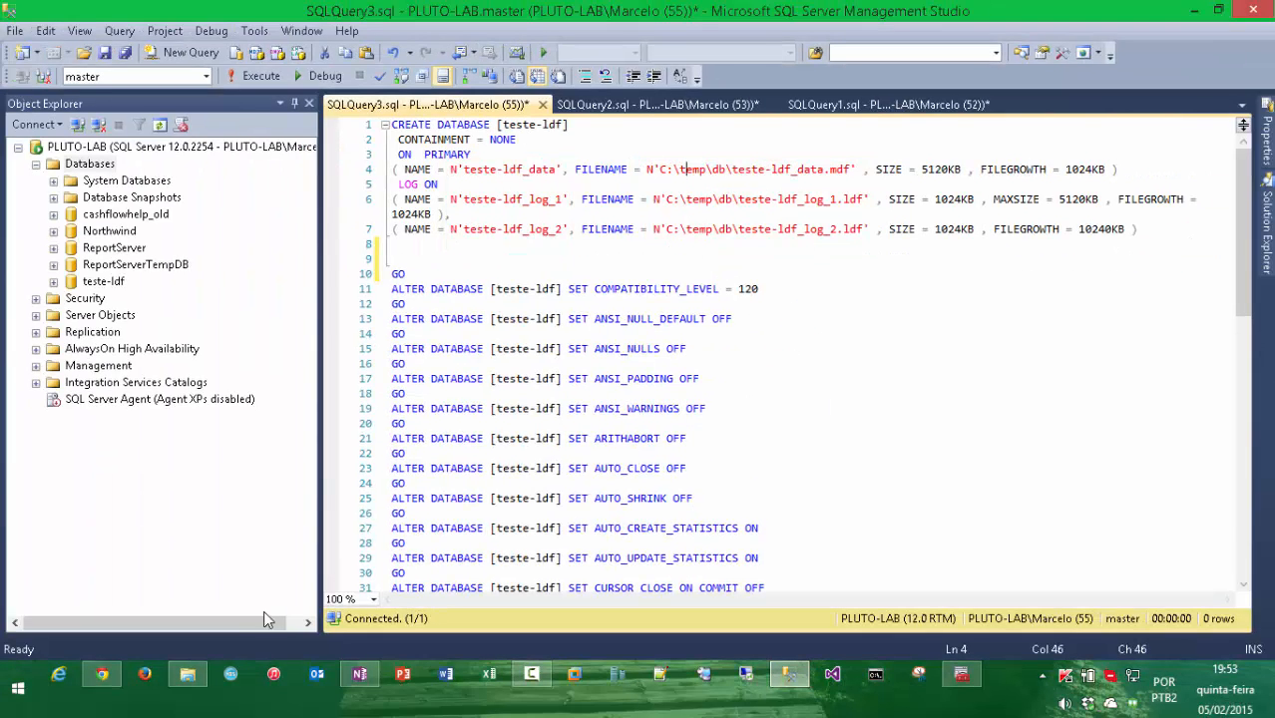
# Switch to File Explorer and check the sizes of the teste-ldf data and log files in C:\temp\db
pyautogui.click(187, 674)
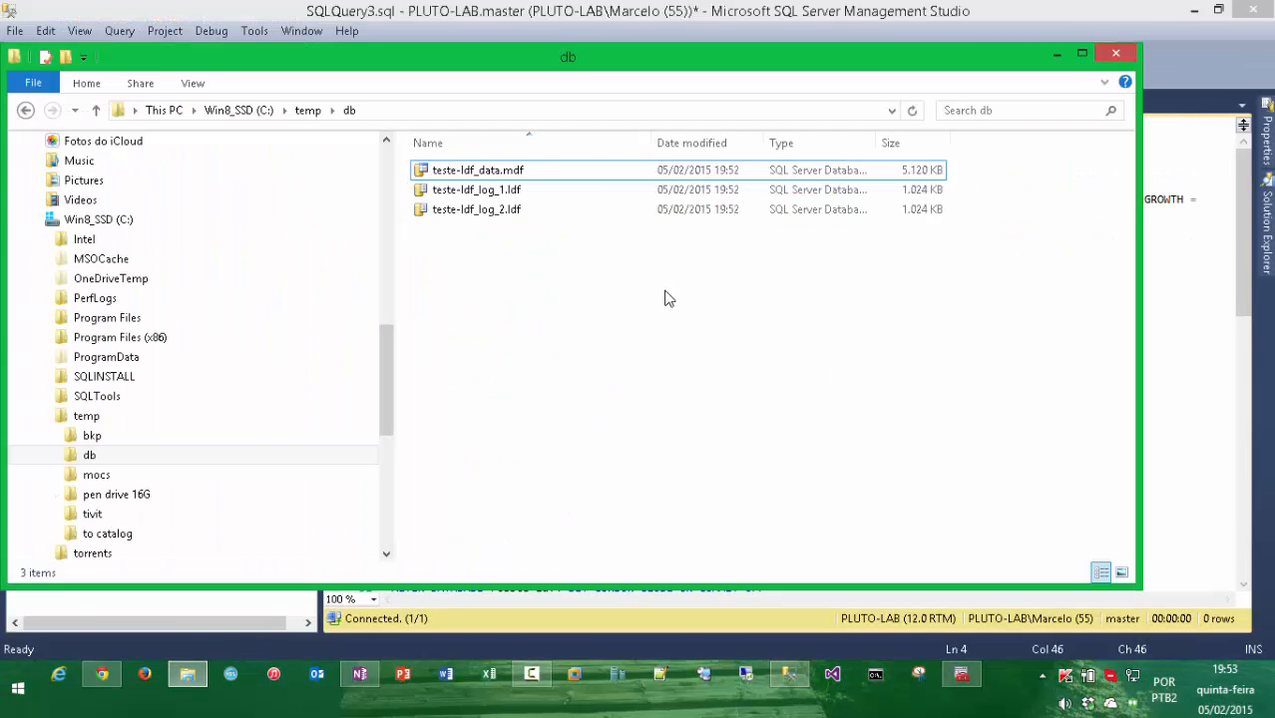
pyautogui.click(880, 192)
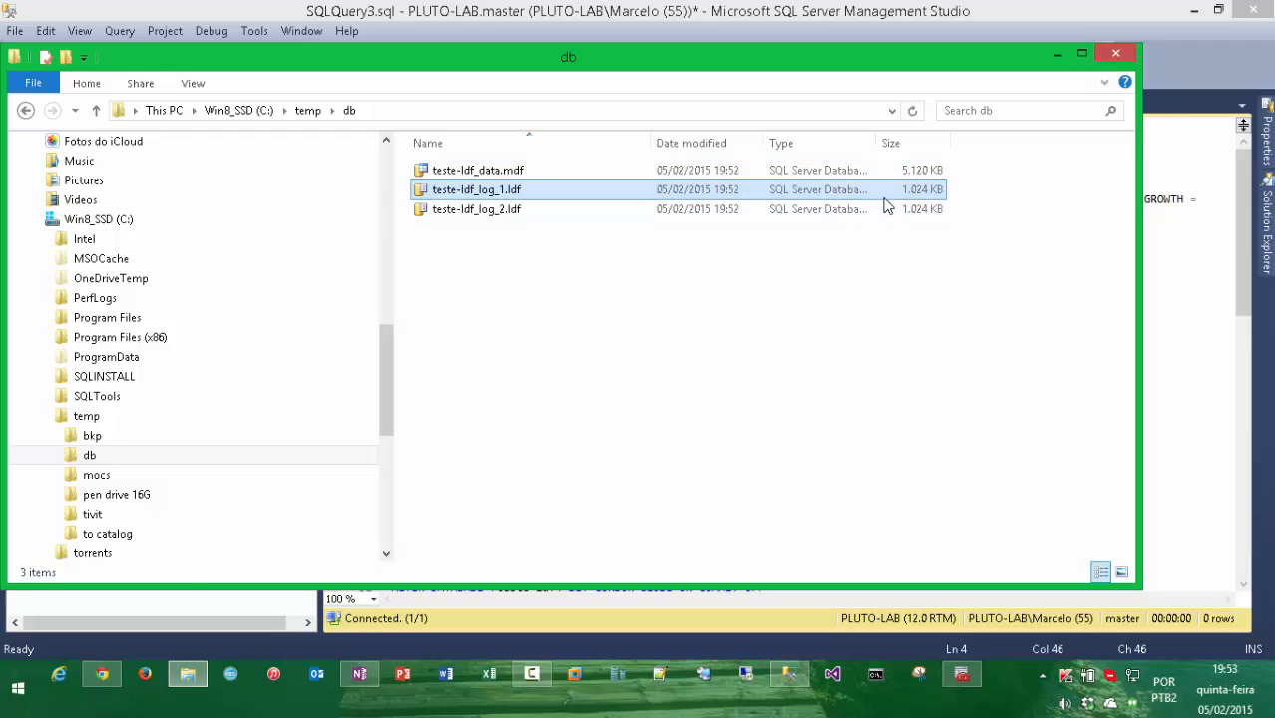
pyautogui.click(880, 209)
pyautogui.click(880, 174)
pyautogui.keyDown('ctrl'); pyautogui.click(882, 209); pyautogui.keyUp('ctrl')
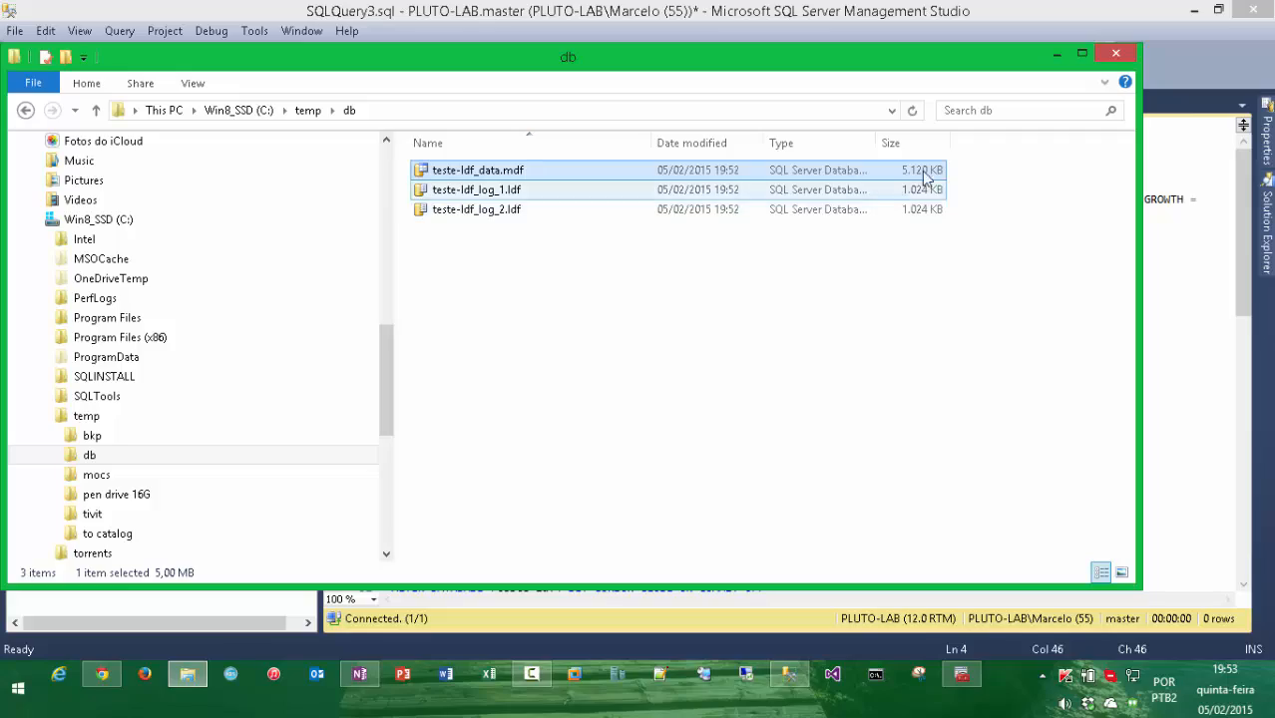
# Return to SQL Server Management Studio and close SQLQuery3.sql without saving its changes
pyautogui.press('super+Tab')
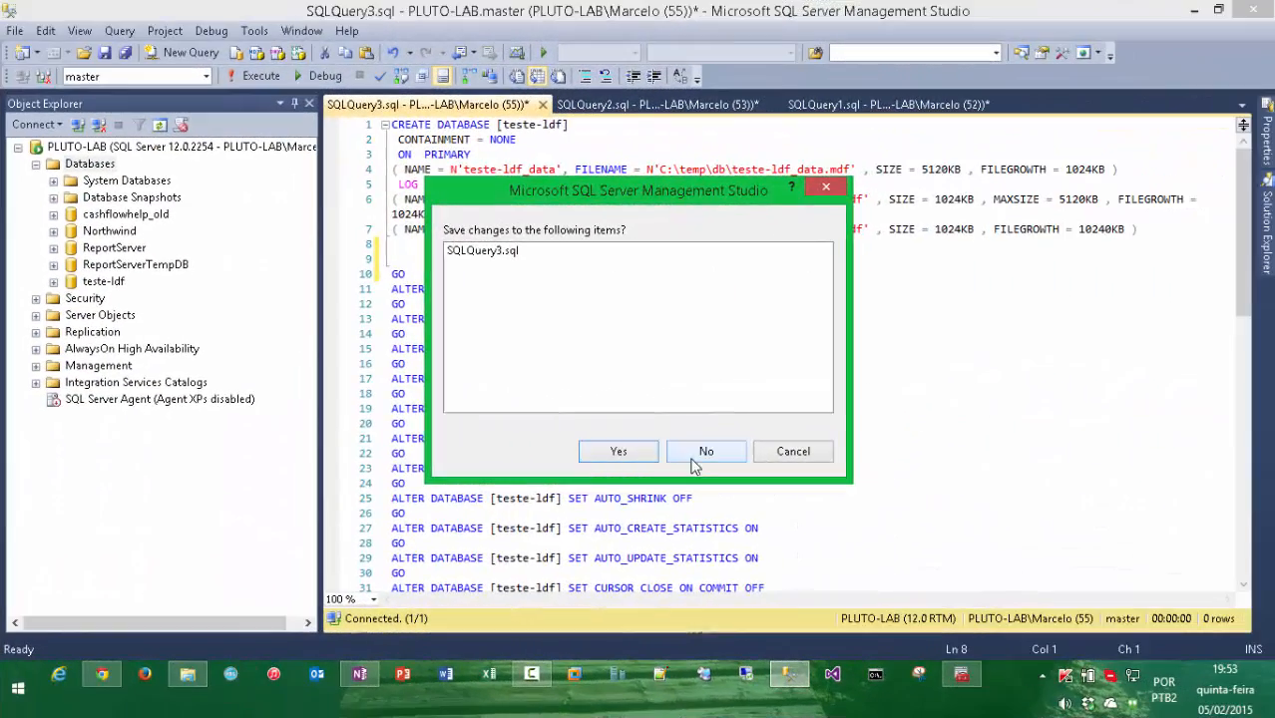
pyautogui.click(703, 450)
pyautogui.click(545, 257)
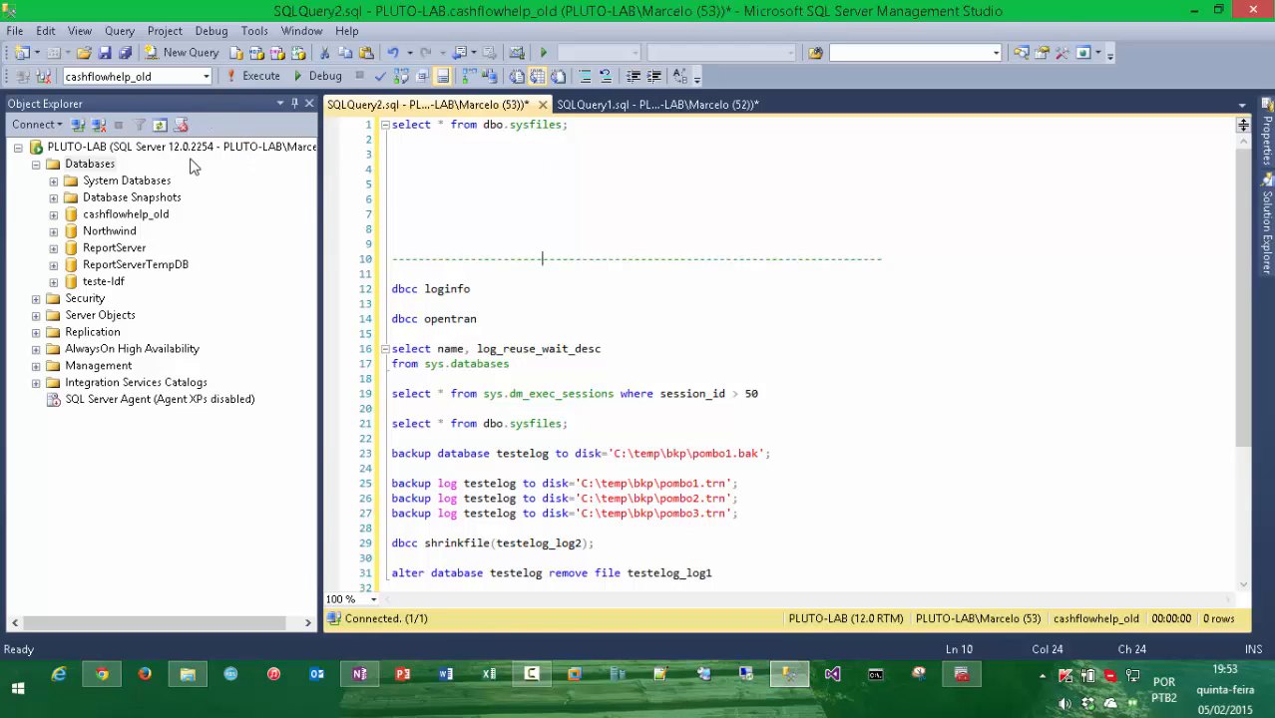
# Refresh the server's Databases list in Object Explorer
pyautogui.rightClick(97, 163)
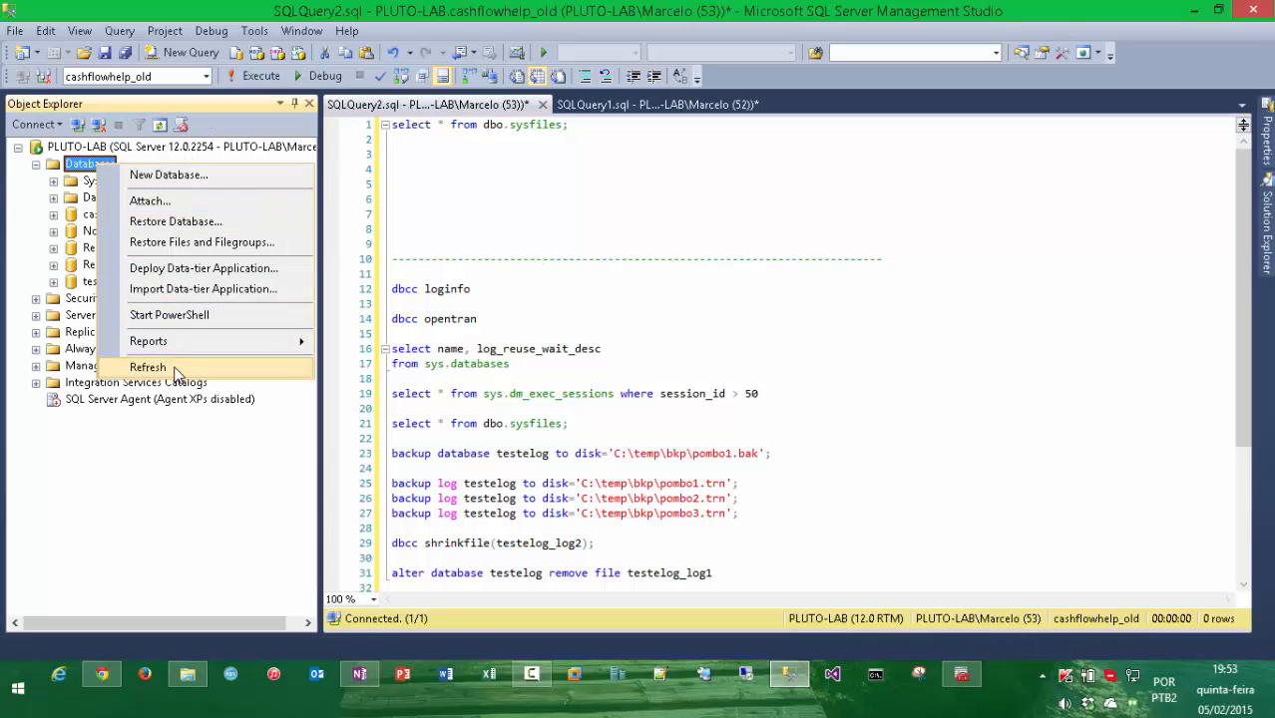
pyautogui.click(168, 367)
pyautogui.click(419, 208)
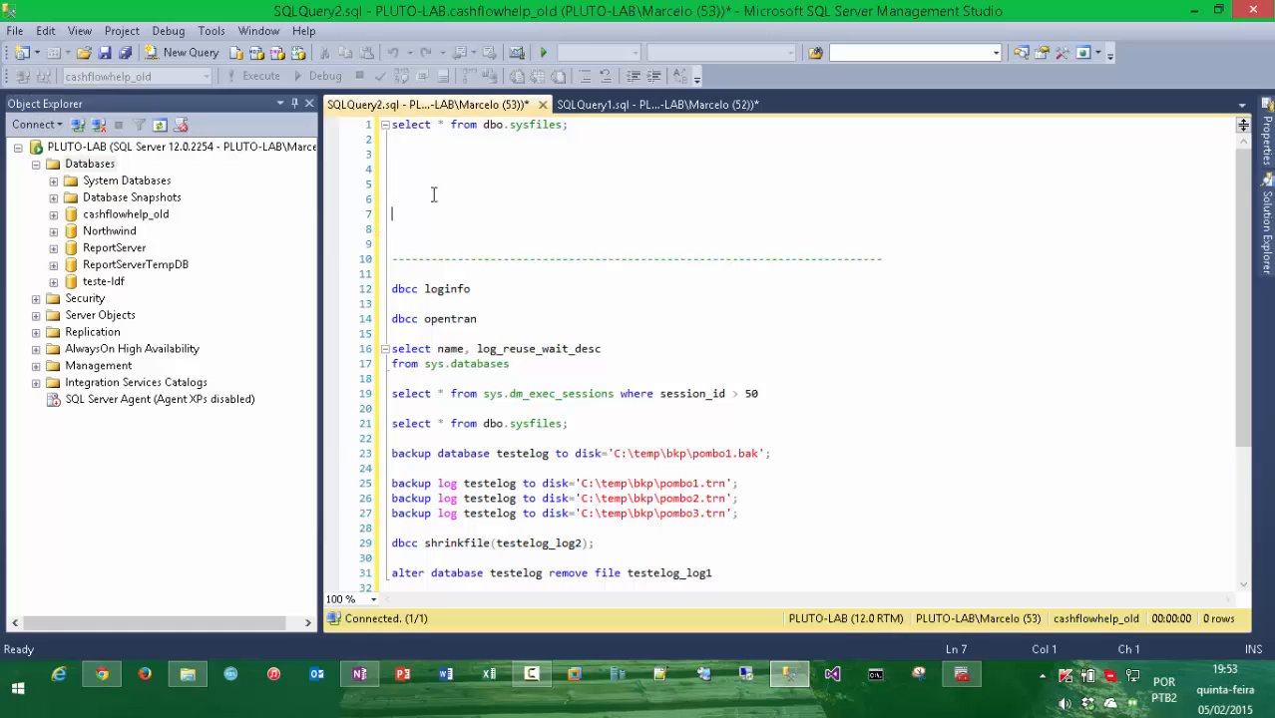
# Make teste-ldf the active database for SQLQuery2.sql and run select * from dbo.sysfiles there
pyautogui.click(561, 144)
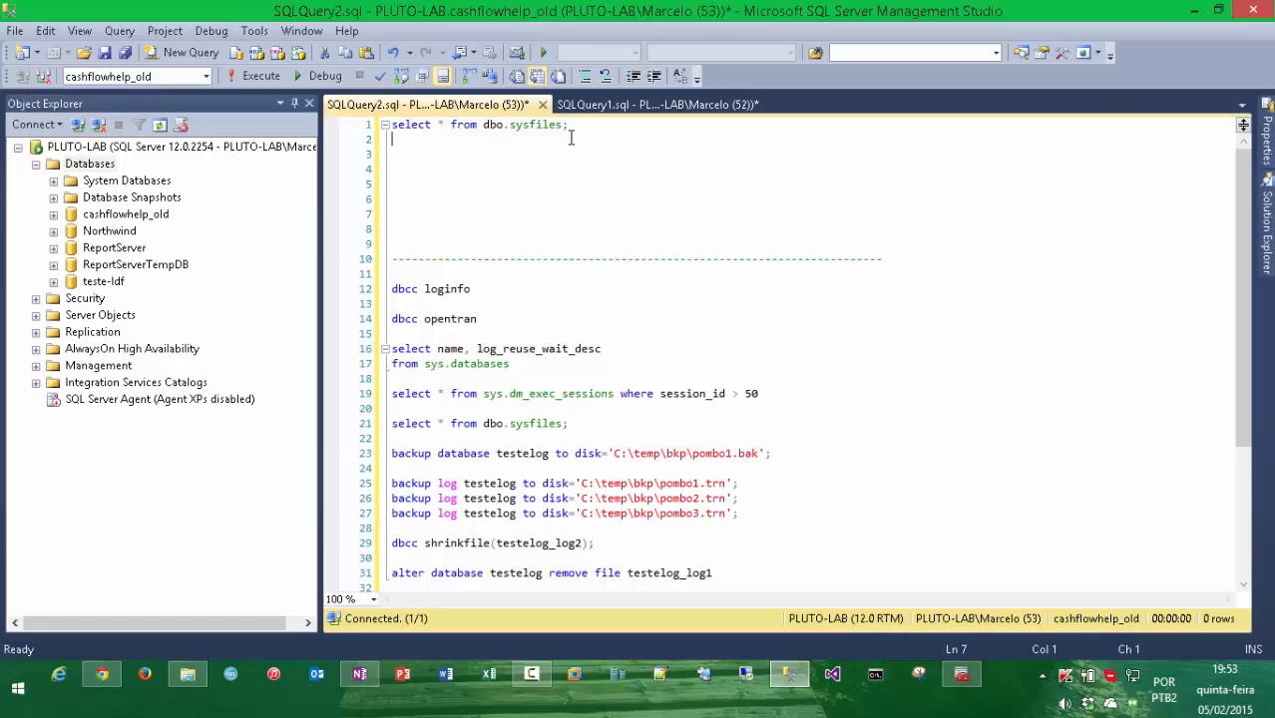
pyautogui.click(207, 77)
pyautogui.click(172, 238)
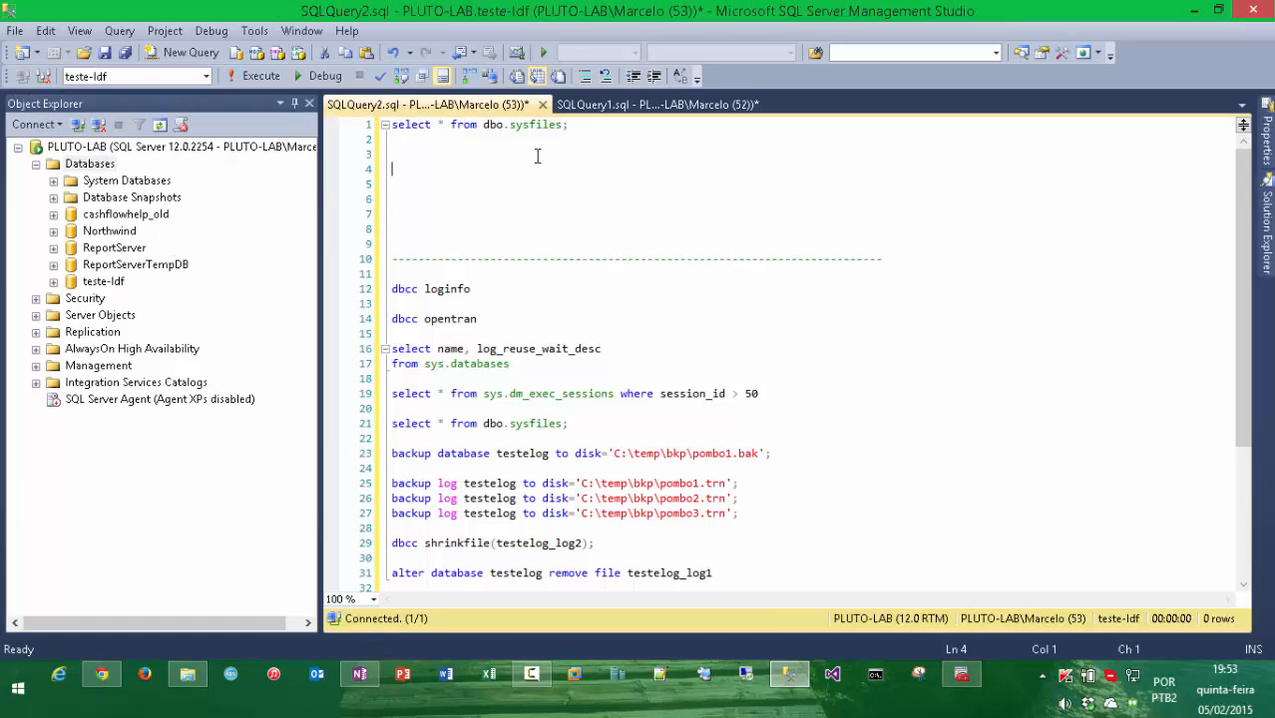
pyautogui.moveTo(570, 124); pyautogui.dragTo(353, 128)
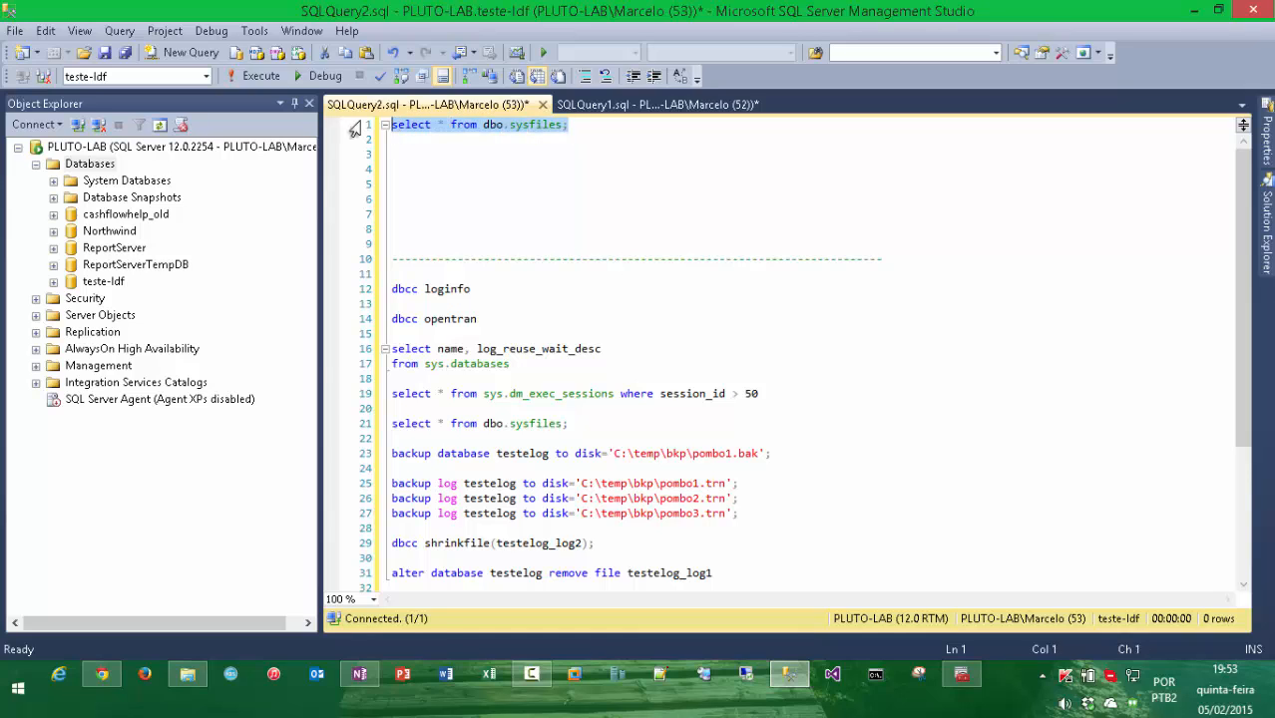
pyautogui.press('F5')
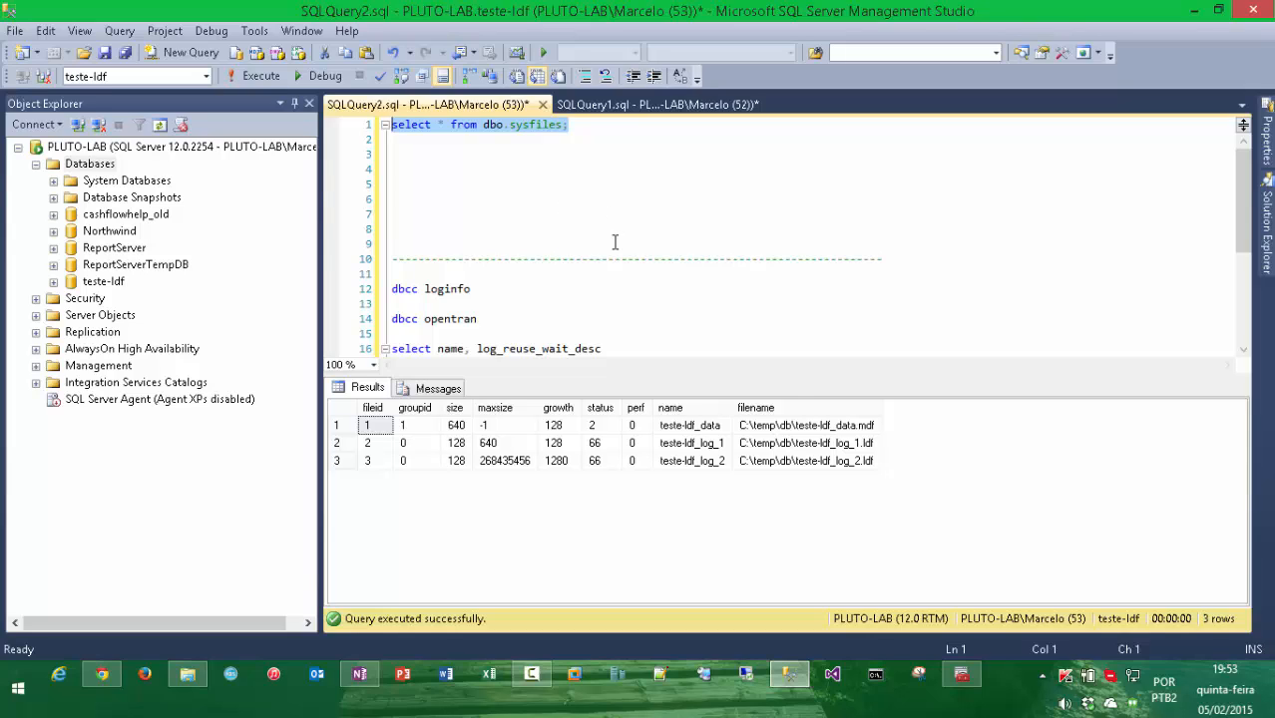
# Check the logical names of the data file and the two log files in the sysfiles results
pyautogui.click(714, 432)
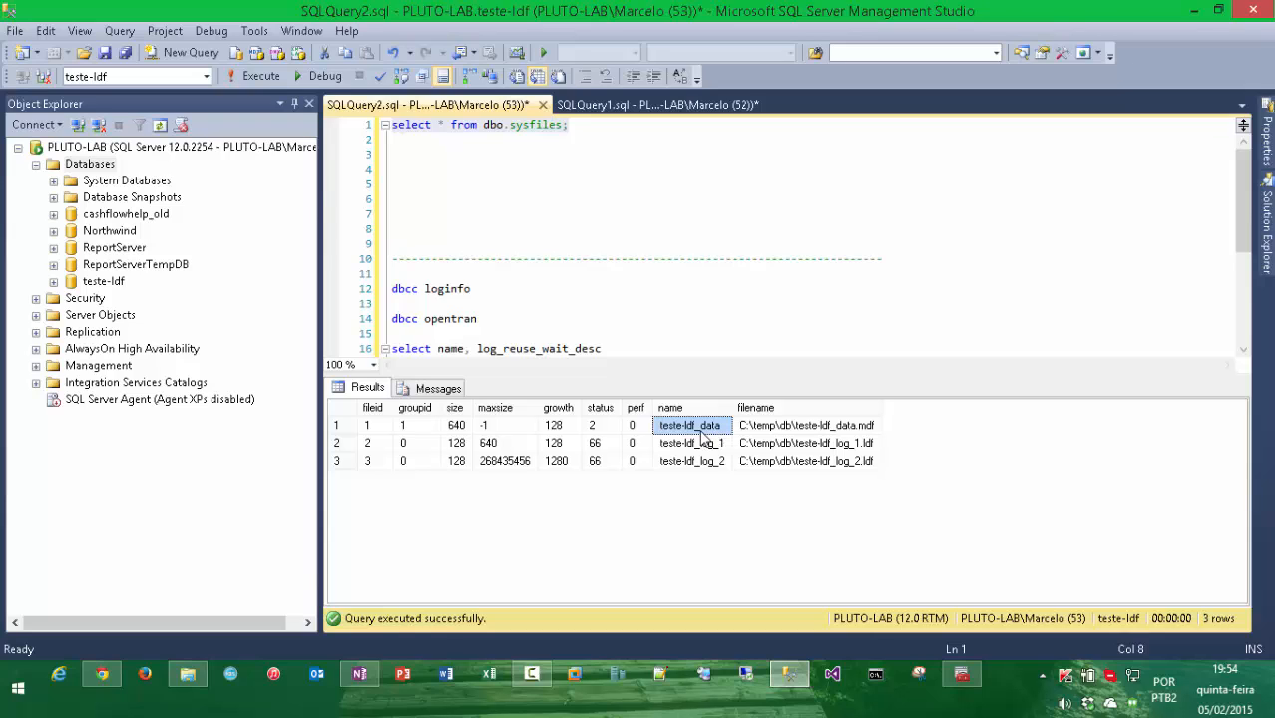
pyautogui.press('Right')
pyautogui.click(709, 455)
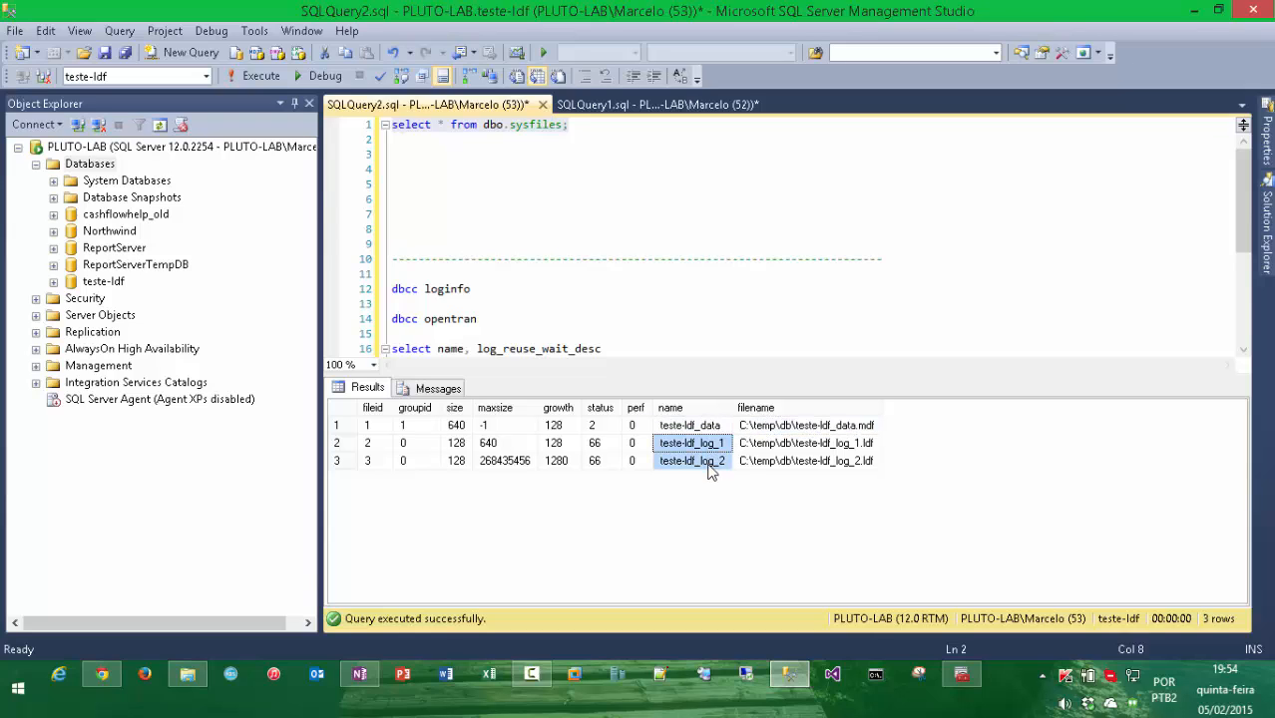
pyautogui.click(713, 445)
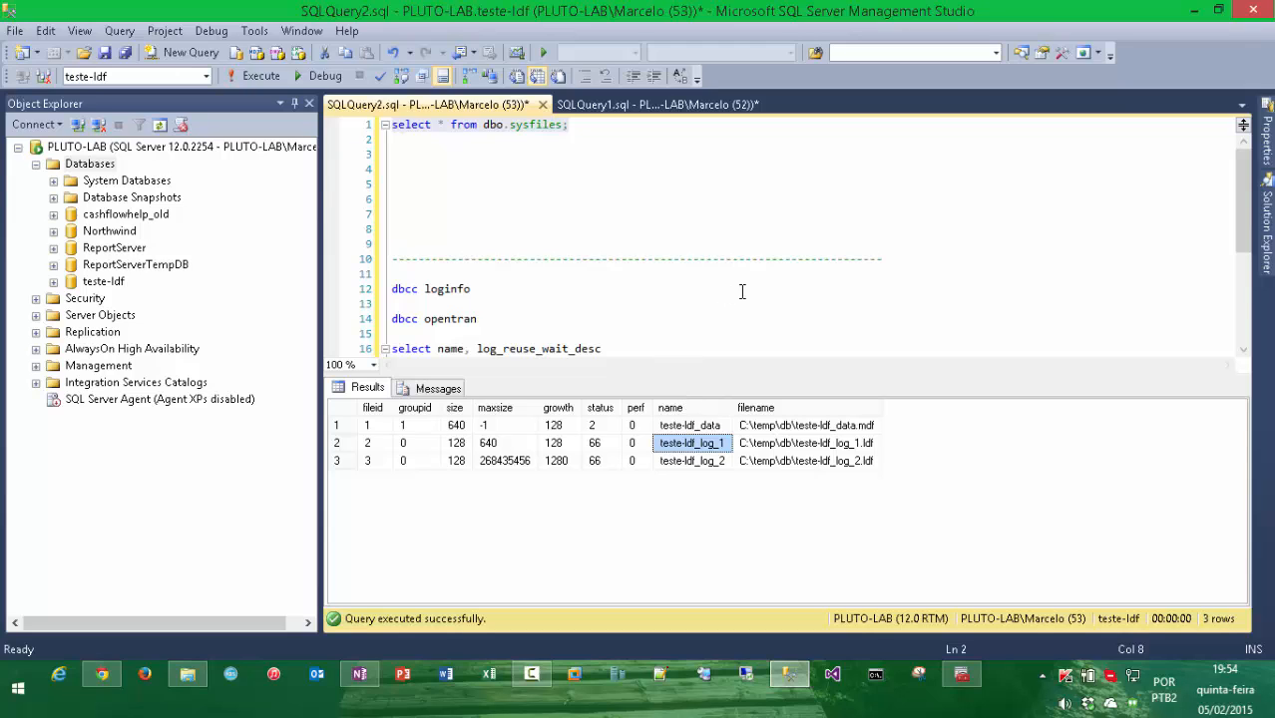
# Run only the create table teste statement in SQLQuery1.sql against cashflowhelp_old and hide the results pane
pyautogui.click(720, 106)
pyautogui.click(650, 172)
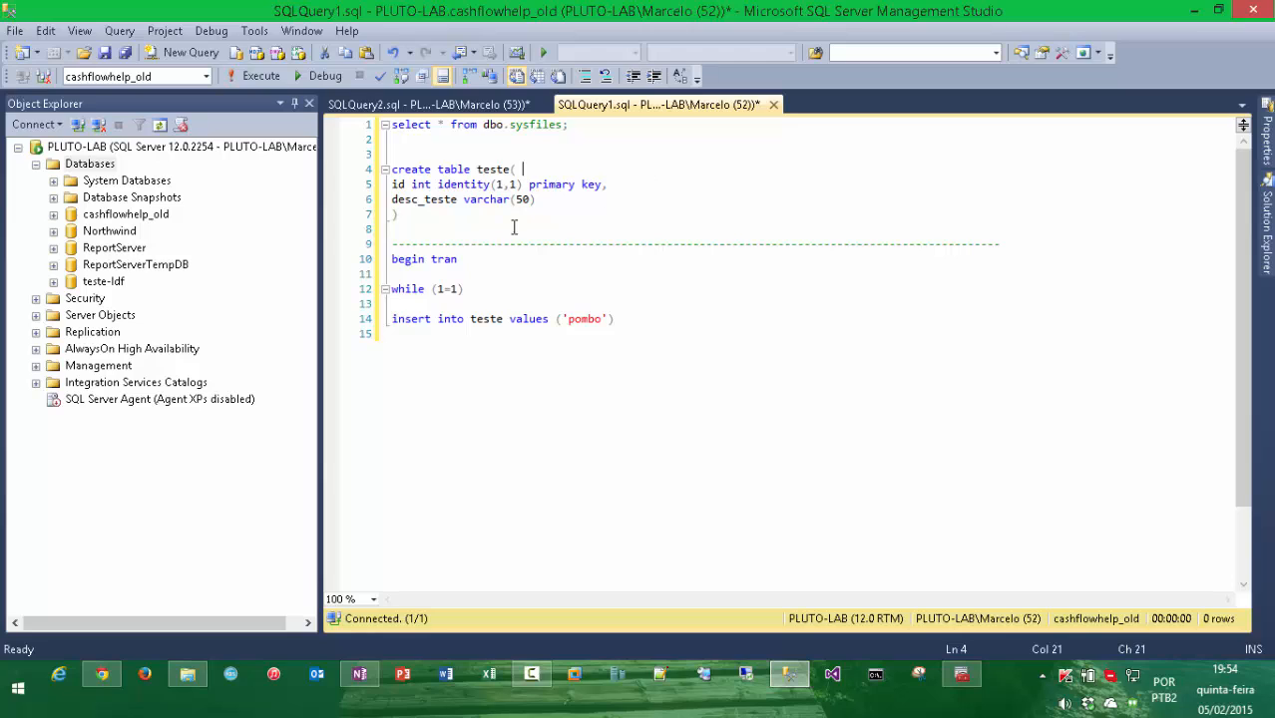
pyautogui.moveTo(399, 214); pyautogui.dragTo(388, 176)
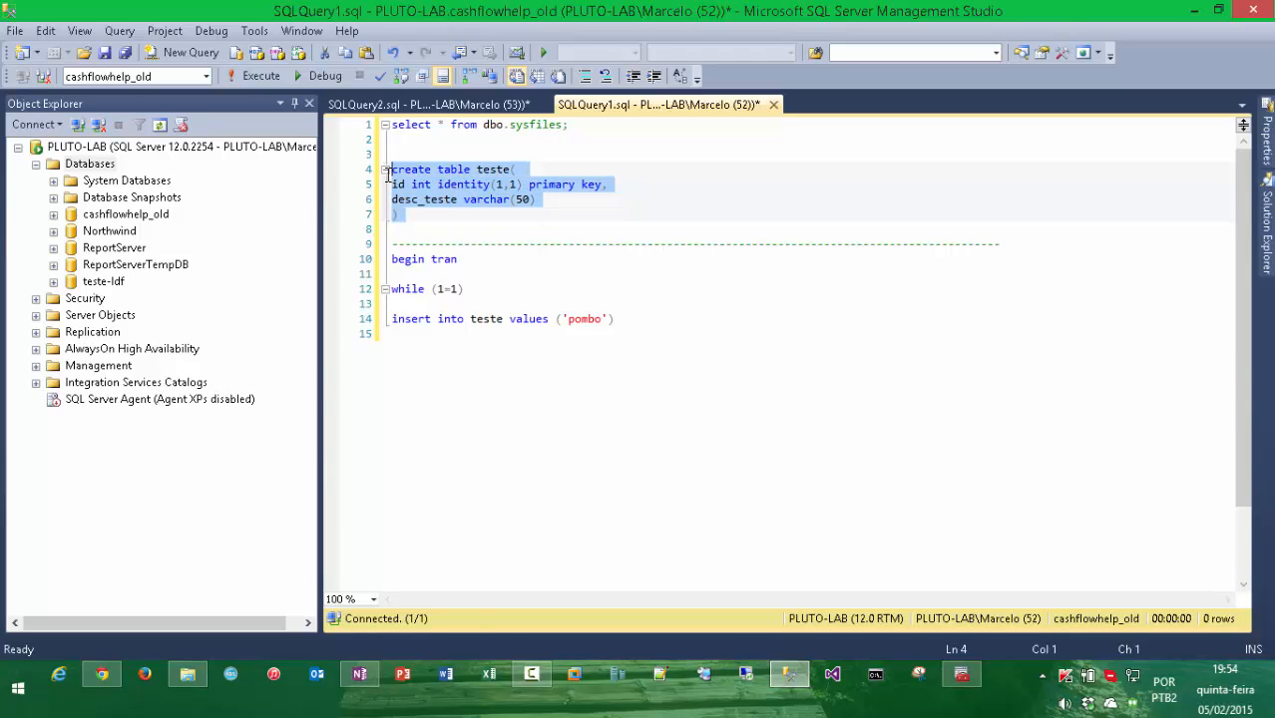
pyautogui.press('F5')
pyautogui.hotkey('ctrl', 'r')
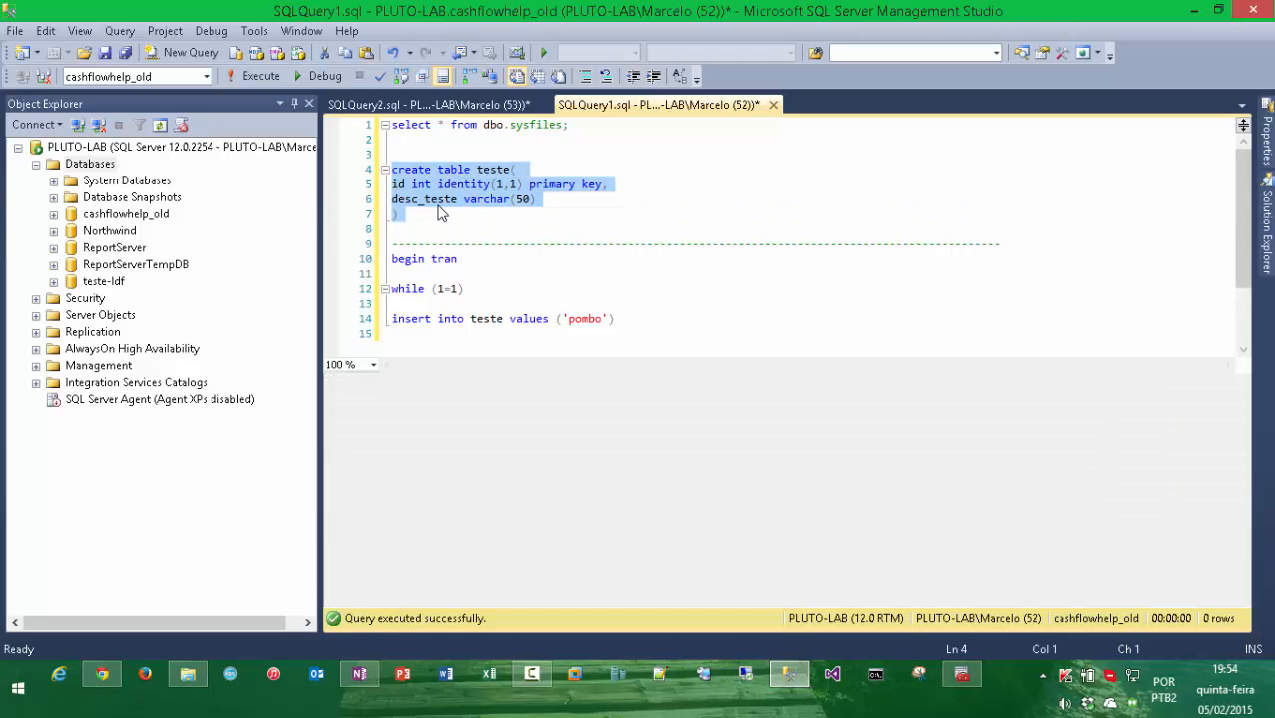
# Examine the begin tran statement and the while (1=1) loop condition in SQLQuery1.sql
pyautogui.click(528, 303)
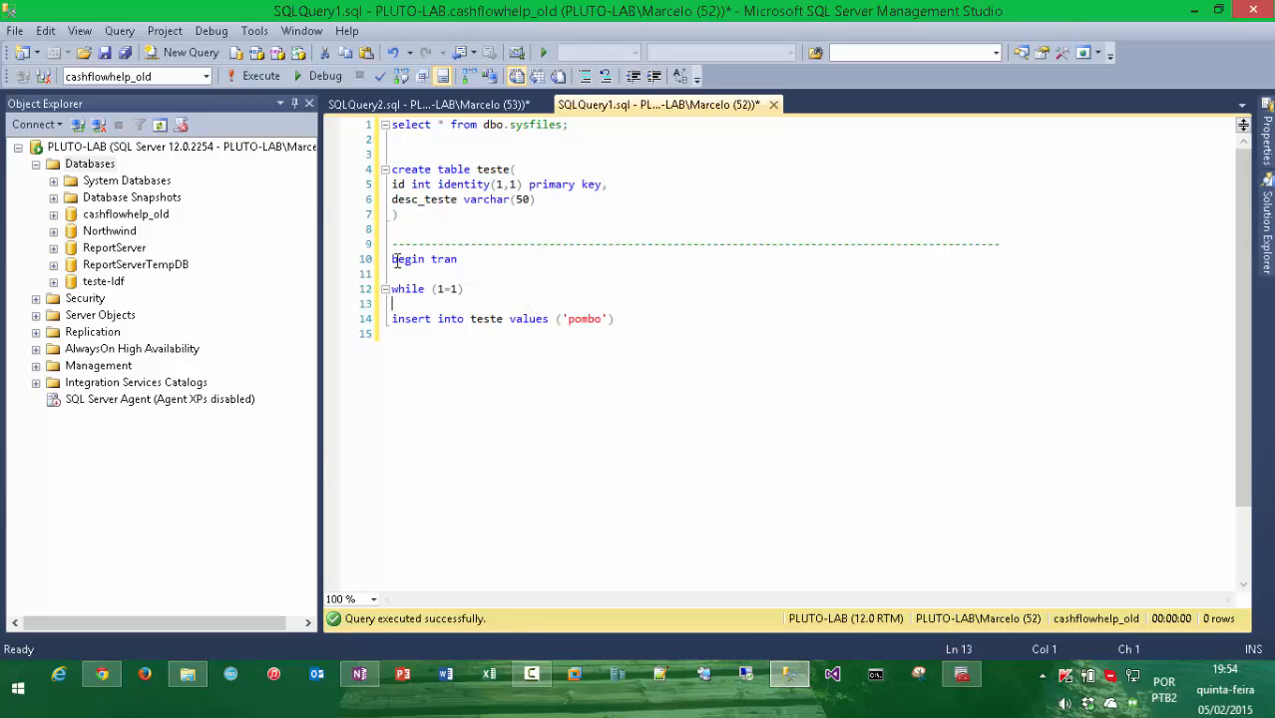
pyautogui.moveTo(393, 262)
pyautogui.mouseDown()
pyautogui.moveTo(457, 261)
pyautogui.moveTo(392, 262)
pyautogui.mouseUp()
pyautogui.click(460, 263)
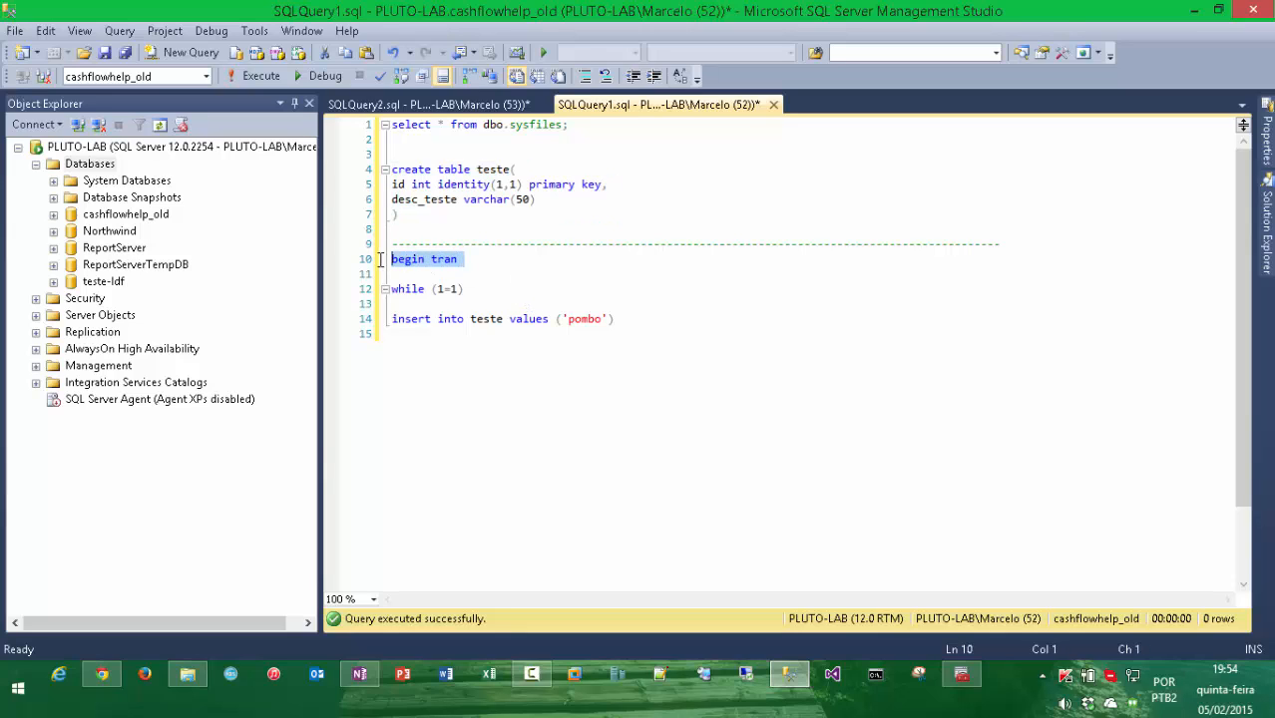
pyautogui.moveTo(465, 288); pyautogui.dragTo(407, 288)
pyautogui.click(439, 304)
pyautogui.click(462, 287)
pyautogui.click(457, 288)
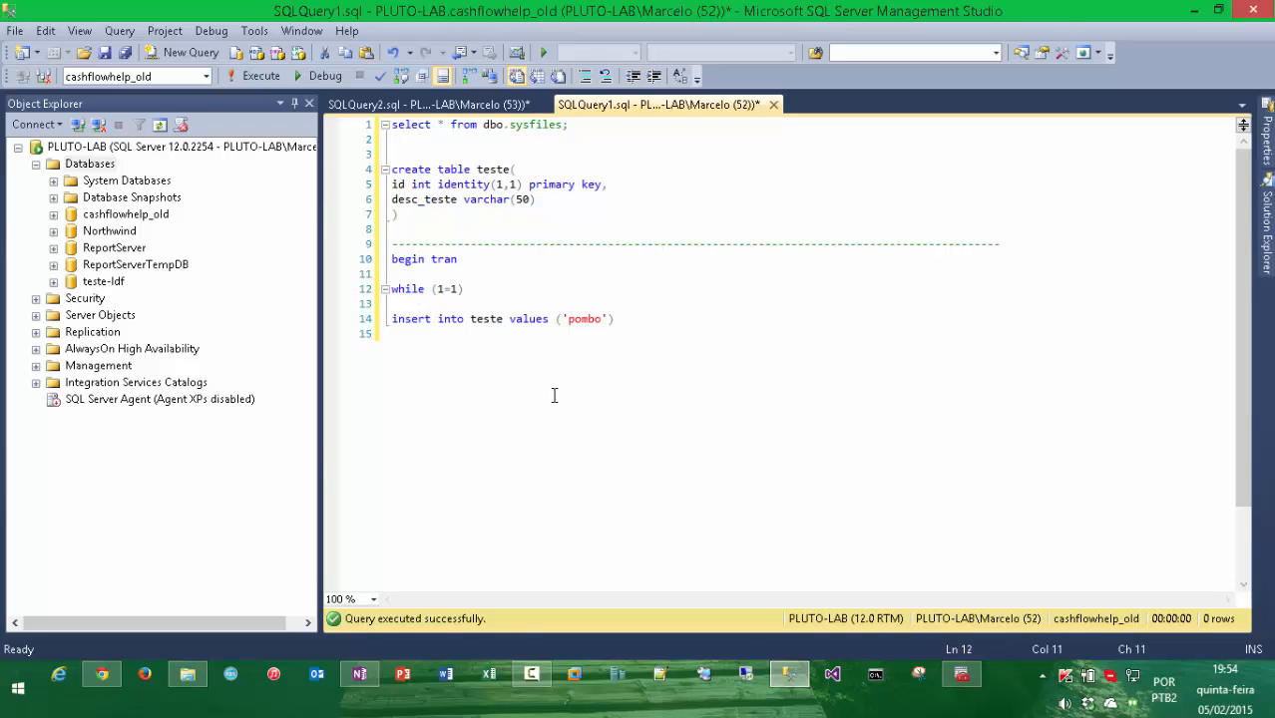
# Examine the insert statement that the loop repeats, including its target table teste and the value 'pombo'
pyautogui.moveTo(399, 319); pyautogui.dragTo(466, 321)
pyautogui.click(444, 336)
pyautogui.click(468, 326)
pyautogui.moveTo(597, 320); pyautogui.dragTo(564, 324)
pyautogui.click(531, 324)
pyautogui.moveTo(437, 325); pyautogui.dragTo(484, 320)
pyautogui.click(552, 310)
pyautogui.click(653, 316)
# Switch to SQLQuery2.sql and delete two of the blank lines below the first sysfiles query
pyautogui.click(429, 104)
pyautogui.click(476, 189)
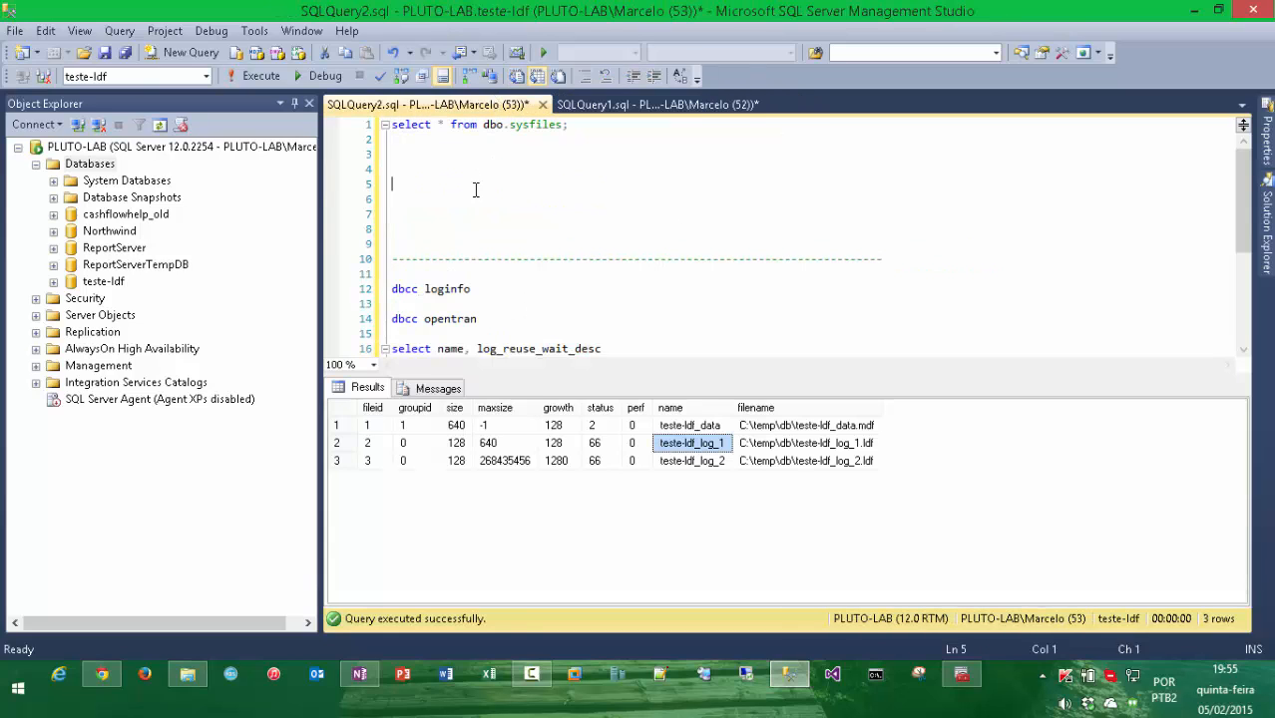
pyautogui.click(452, 169)
pyautogui.press('Delete')
pyautogui.press('Delete')
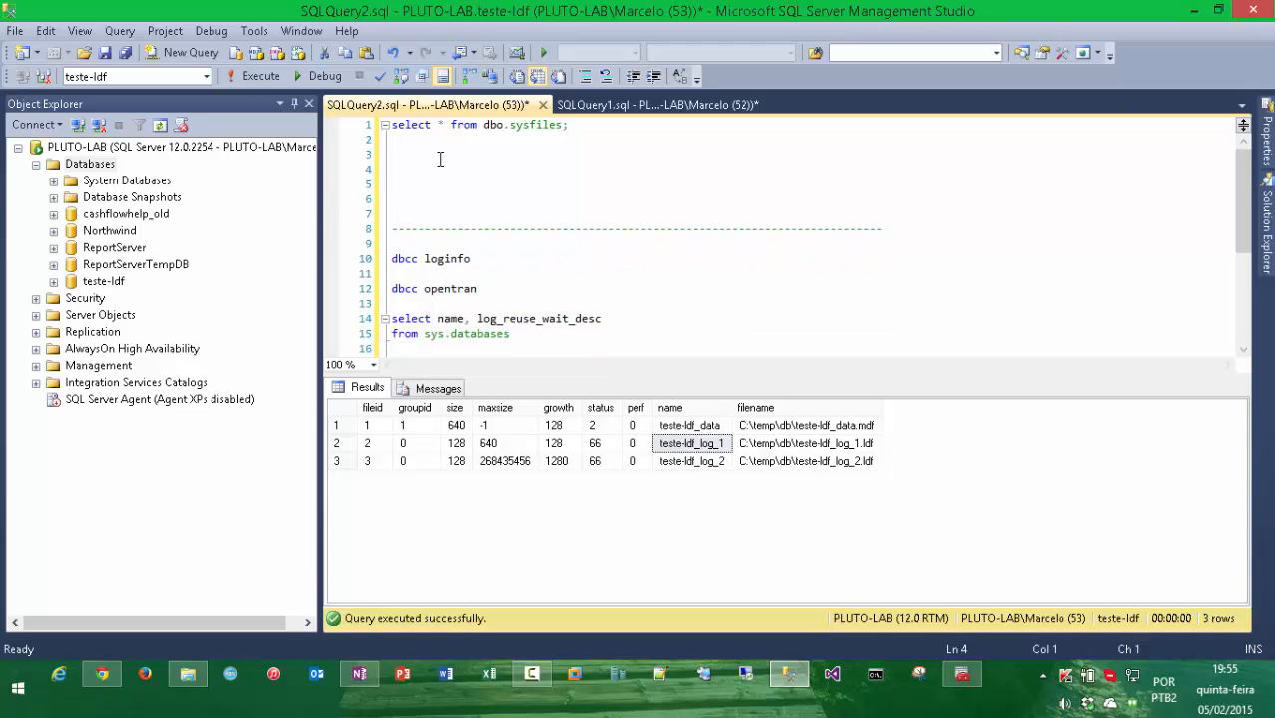
pyautogui.click(440, 154)
# Run dbcc loginfo against teste-ldf and examine the FileId and FileSize of the log segments in both log files
pyautogui.scroll(-2, 495, 239)
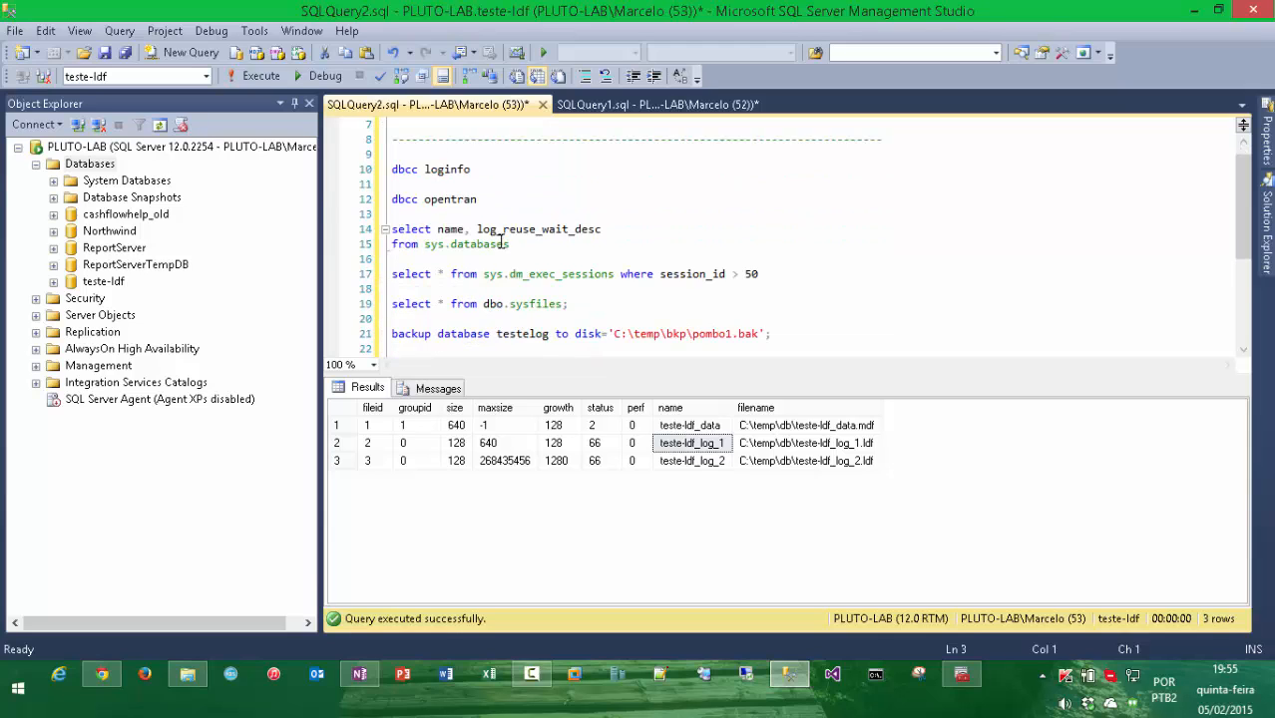
pyautogui.scroll(1, 497, 243)
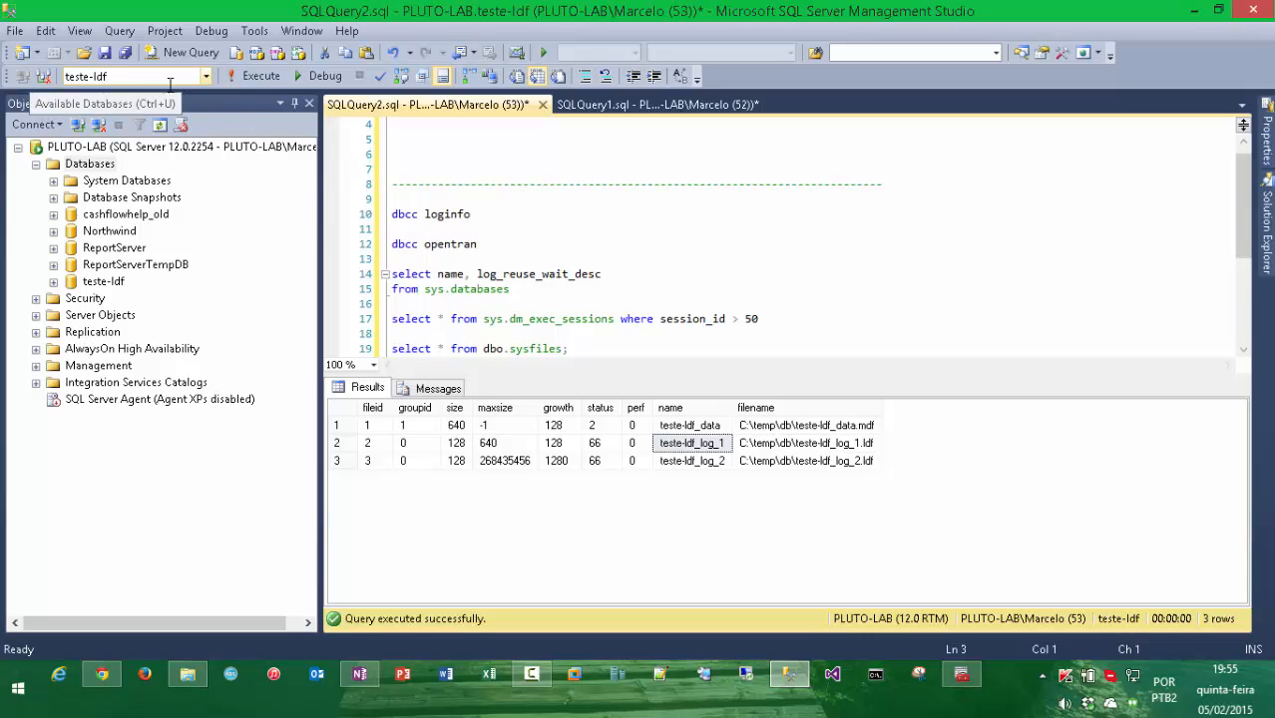
pyautogui.click(483, 218)
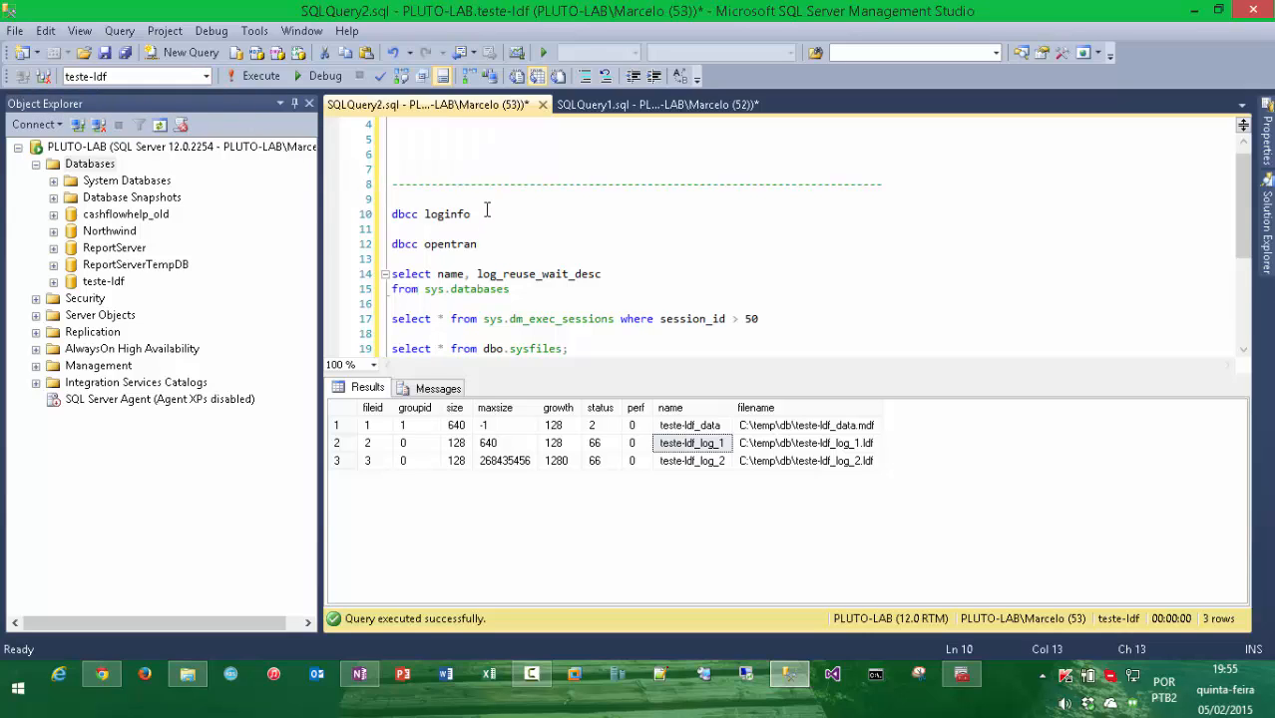
pyautogui.press('Return')
pyautogui.press('Return')
pyautogui.moveTo(477, 214); pyautogui.dragTo(361, 210)
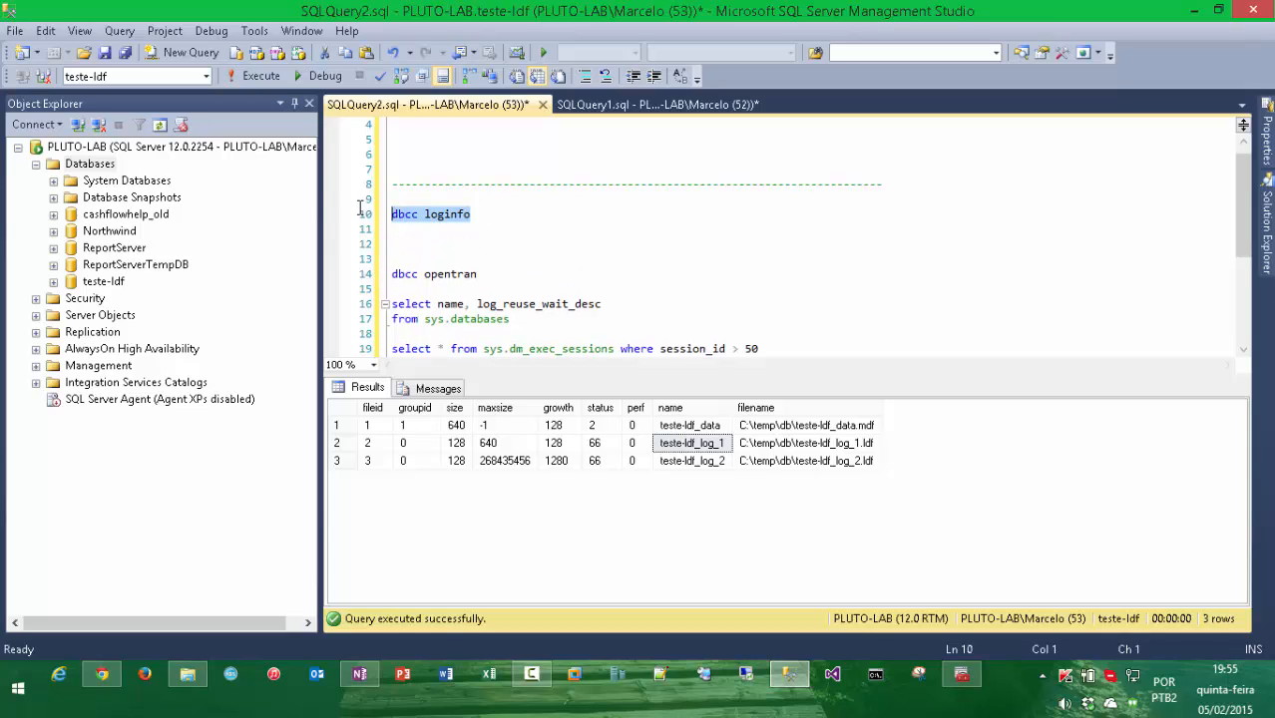
pyautogui.press('F5')
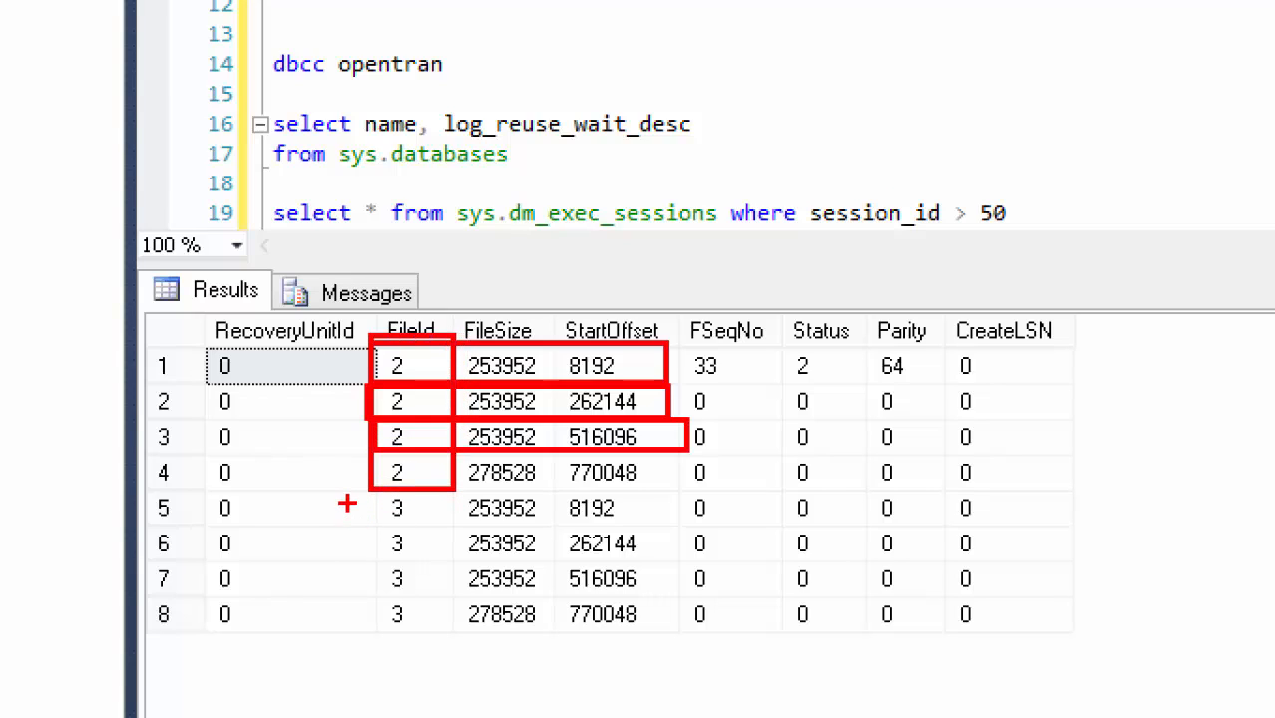
pyautogui.moveTo(372, 494)
pyautogui.mouseDown()
pyautogui.moveTo(436, 569)
pyautogui.moveTo(452, 649)
pyautogui.mouseUp()
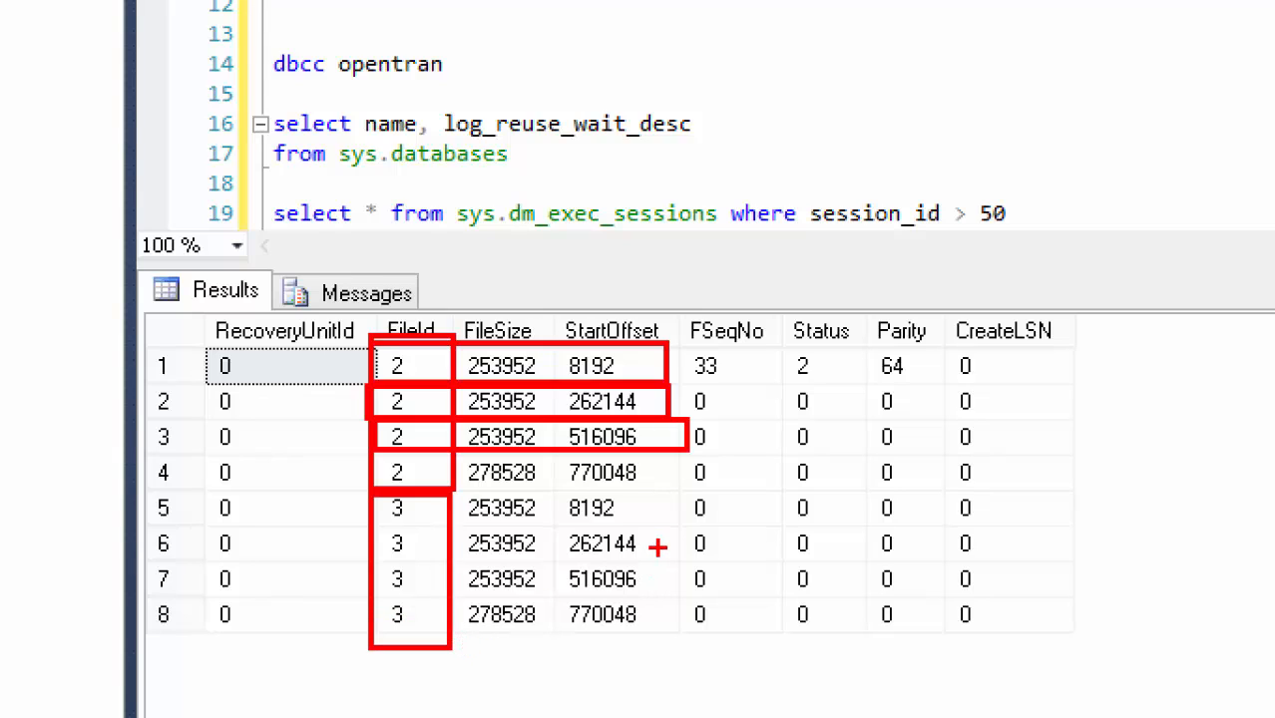
pyautogui.moveTo(541, 487)
pyautogui.mouseDown()
pyautogui.moveTo(493, 457)
pyautogui.moveTo(454, 457)
pyautogui.mouseUp()
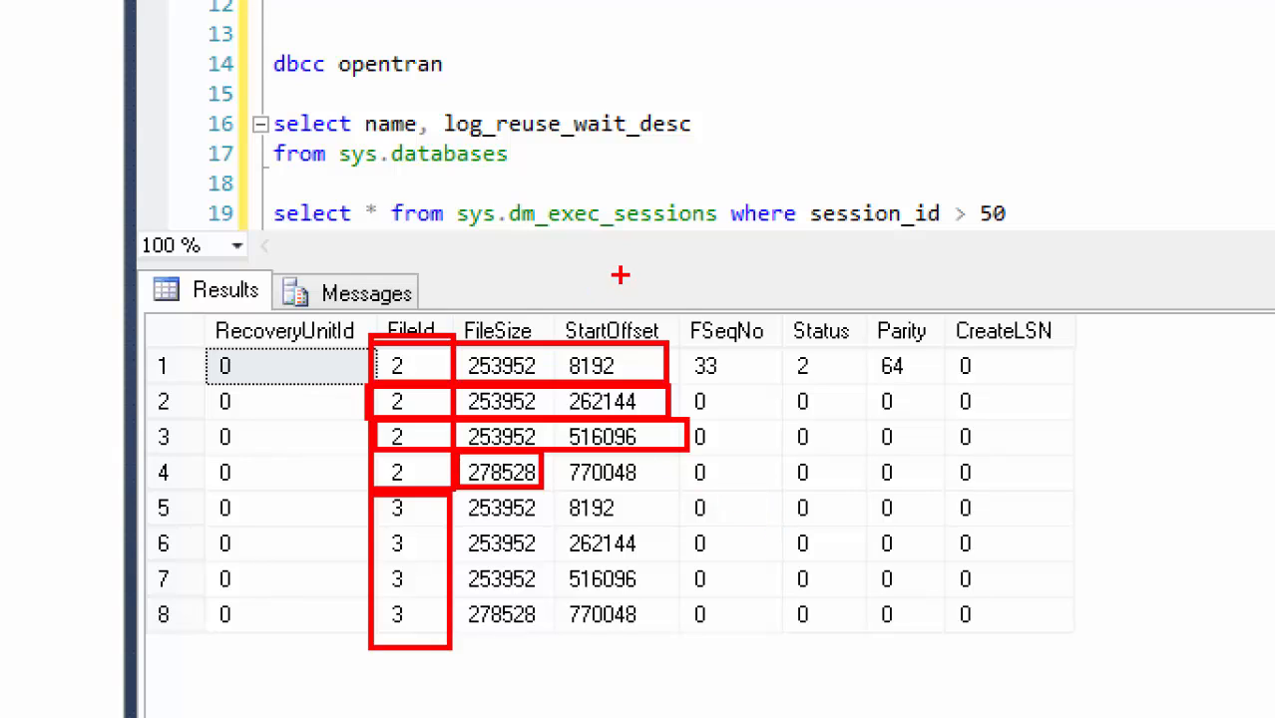
# Examine the StartOffset and Status columns of the dbcc loginfo results, including the first log segment's row
pyautogui.moveTo(612, 248)
pyautogui.mouseDown()
pyautogui.moveTo(613, 312)
pyautogui.moveTo(644, 292)
pyautogui.mouseUp()
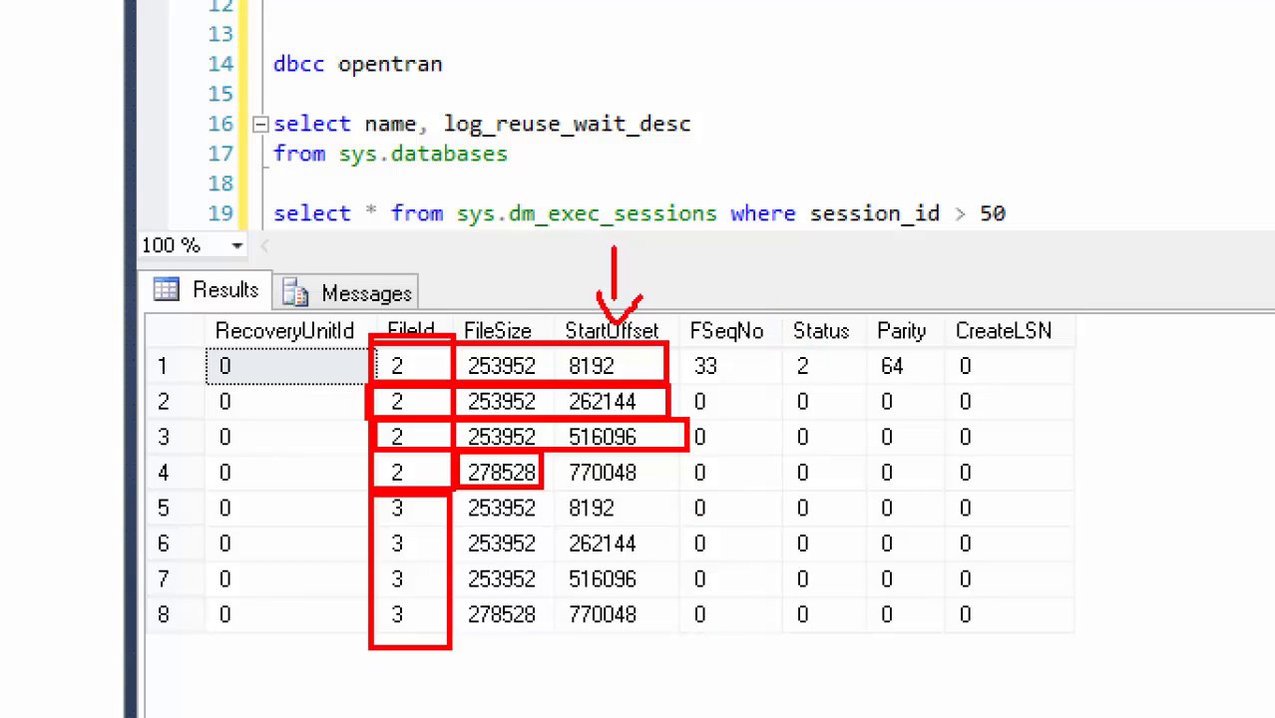
pyautogui.moveTo(781, 310)
pyautogui.mouseDown()
pyautogui.moveTo(825, 321)
pyautogui.moveTo(854, 433)
pyautogui.moveTo(856, 636)
pyautogui.mouseUp()
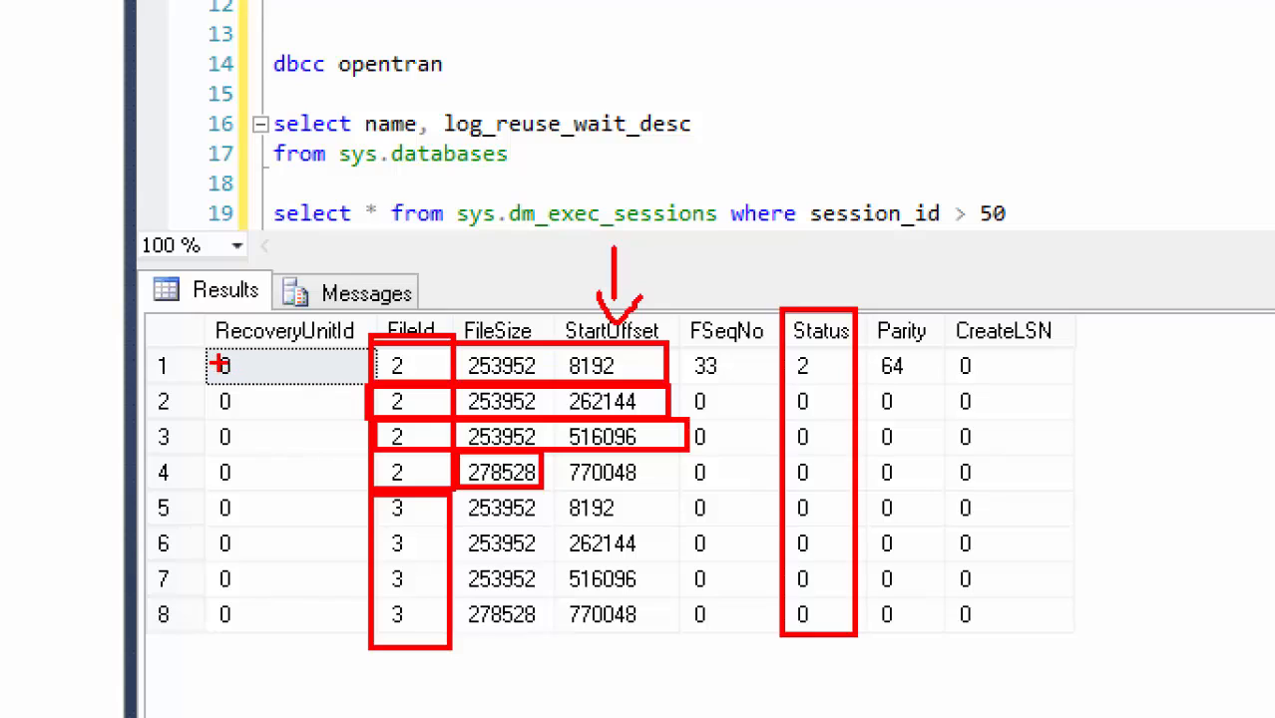
pyautogui.moveTo(219, 365)
pyautogui.mouseDown()
pyautogui.moveTo(1059, 357)
pyautogui.moveTo(1075, 368)
pyautogui.mouseUp()
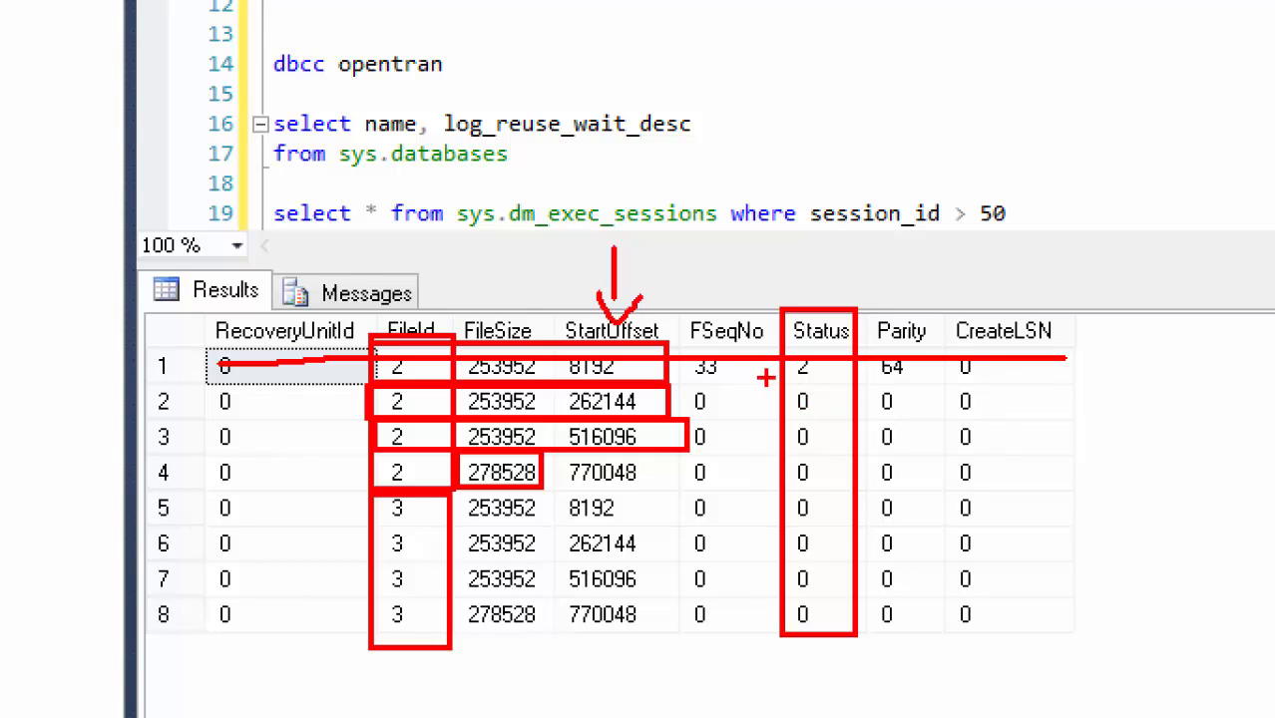
pyautogui.moveTo(766, 378)
pyautogui.mouseDown()
pyautogui.moveTo(808, 393)
pyautogui.moveTo(868, 479)
pyautogui.moveTo(866, 661)
pyautogui.mouseUp()
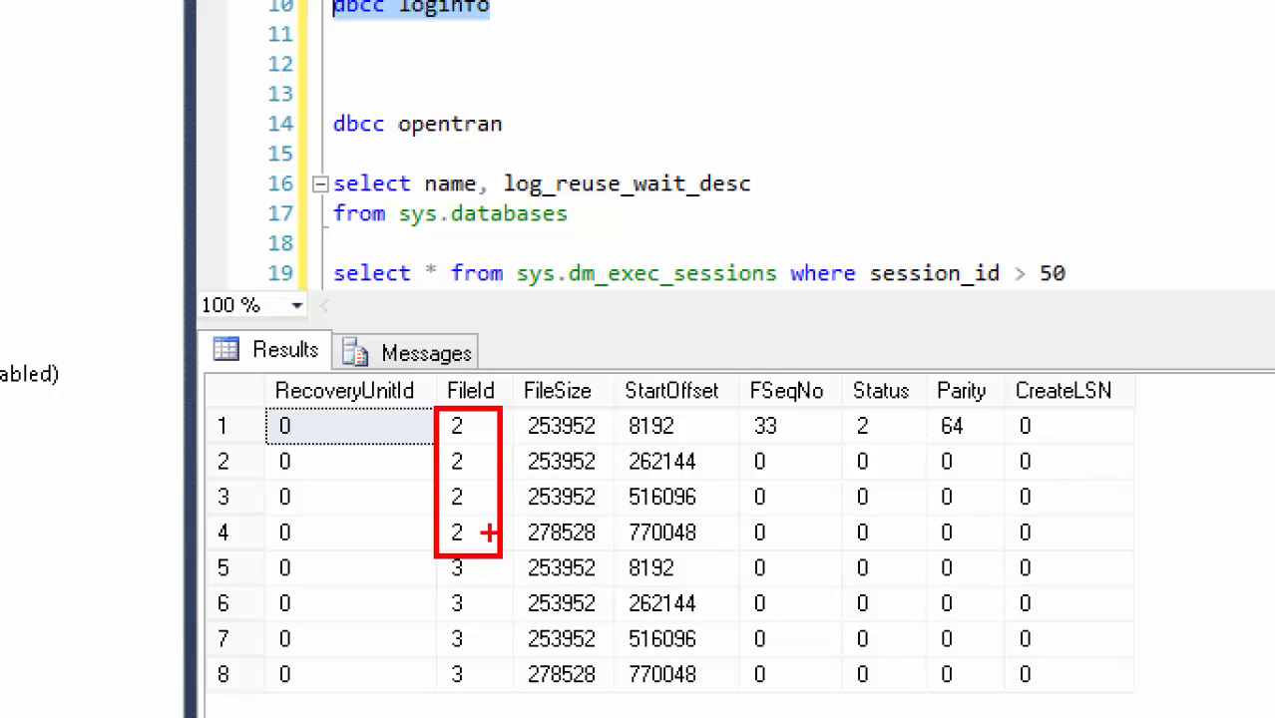
# Compare the FileId and Status values of the log segments belonging to file 2 and file 3
pyautogui.moveTo(507, 539)
pyautogui.mouseDown()
pyautogui.moveTo(544, 557)
pyautogui.moveTo(497, 588)
pyautogui.moveTo(501, 604)
pyautogui.mouseUp()
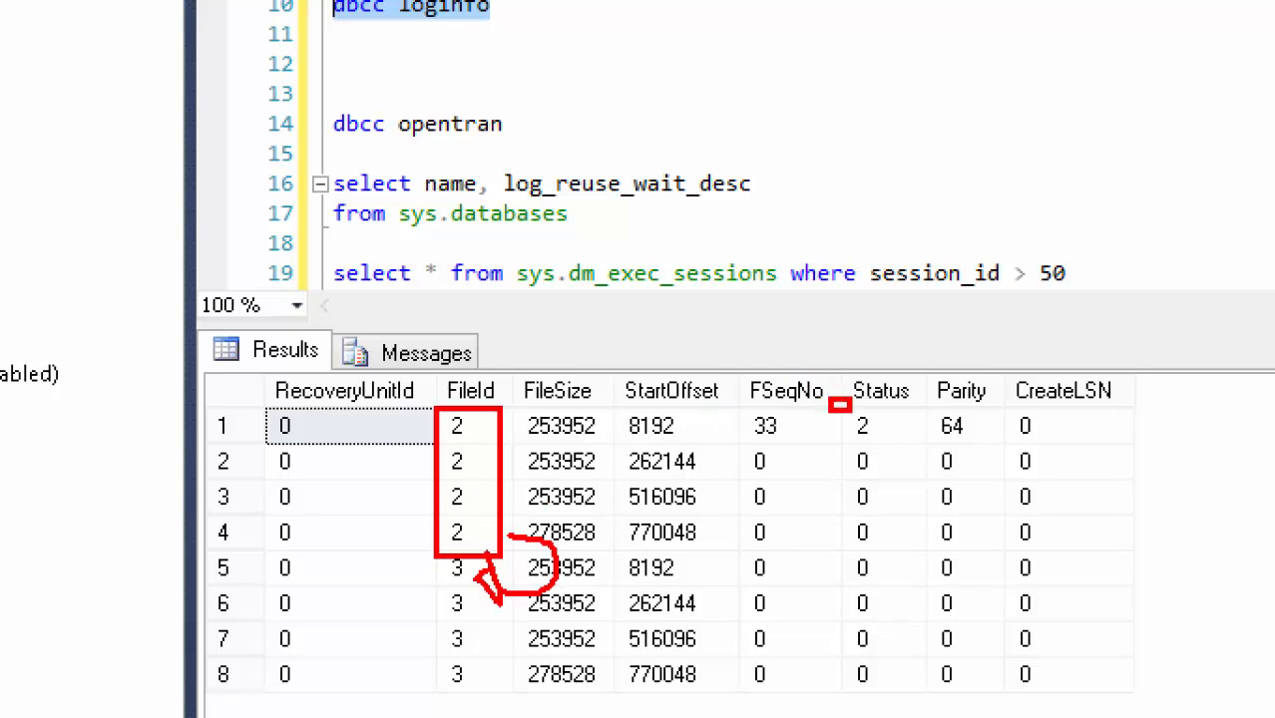
pyautogui.moveTo(830, 402)
pyautogui.mouseDown()
pyautogui.moveTo(930, 507)
pyautogui.moveTo(930, 569)
pyautogui.mouseUp()
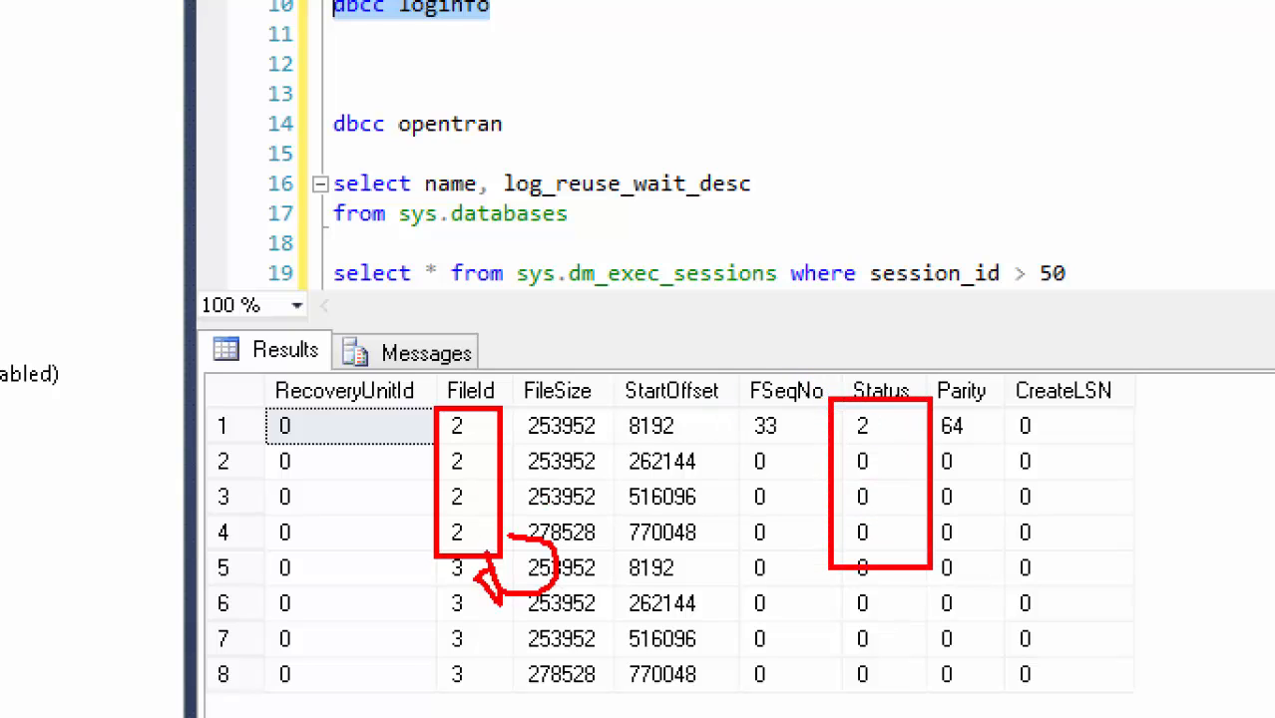
pyautogui.moveTo(836, 565)
pyautogui.mouseDown()
pyautogui.moveTo(891, 670)
pyautogui.moveTo(886, 658)
pyautogui.mouseUp()
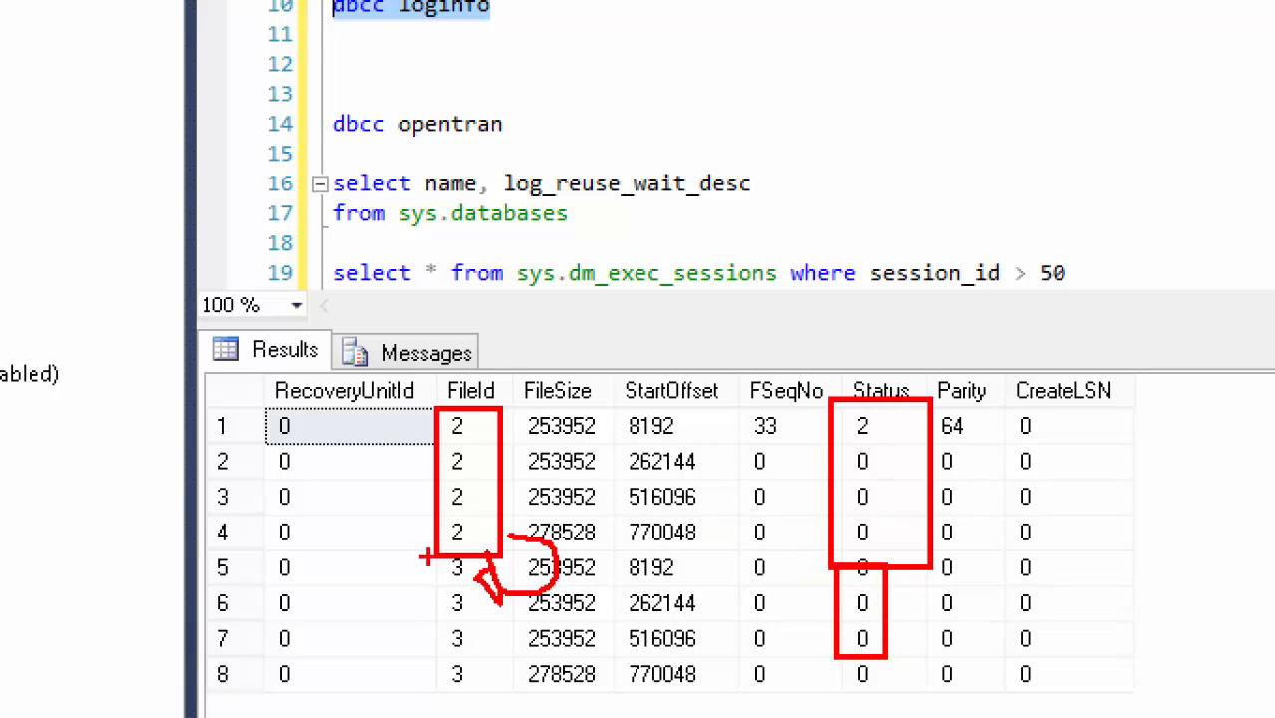
pyautogui.moveTo(428, 556)
pyautogui.mouseDown()
pyautogui.moveTo(443, 620)
pyautogui.moveTo(434, 695)
pyautogui.moveTo(492, 693)
pyautogui.mouseUp()
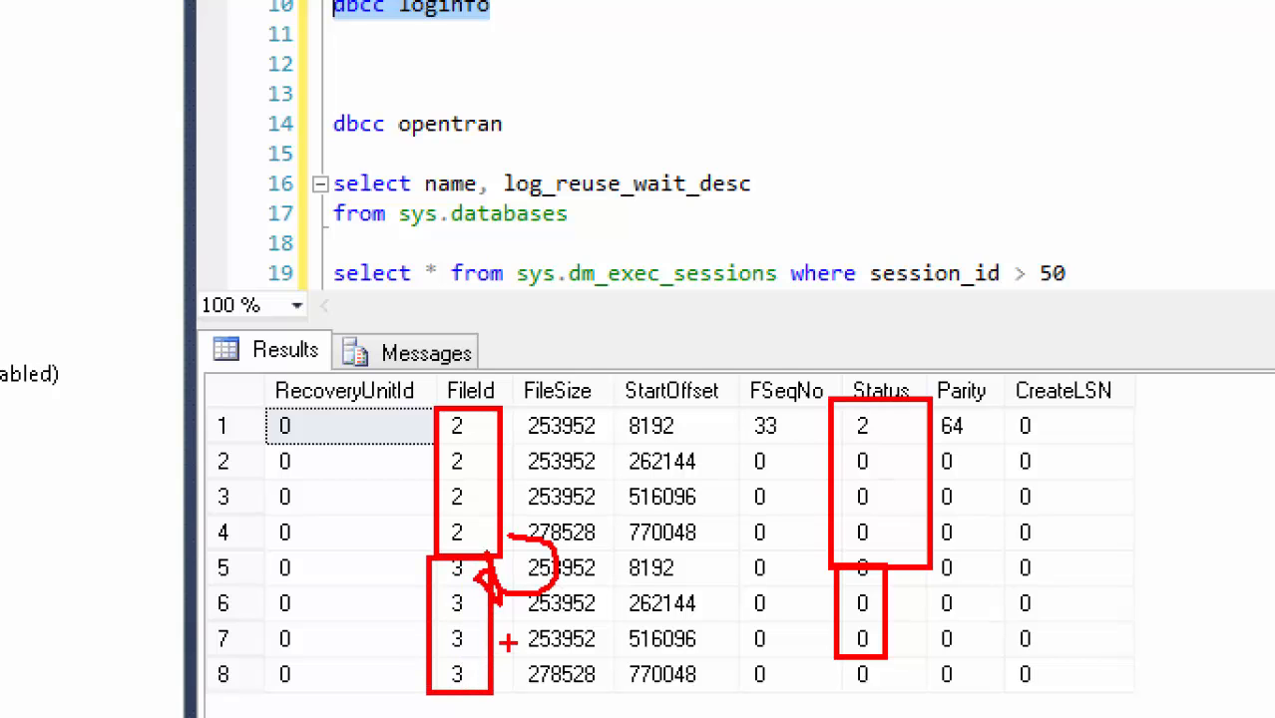
pyautogui.press('Escape')
pyautogui.click(565, 210)
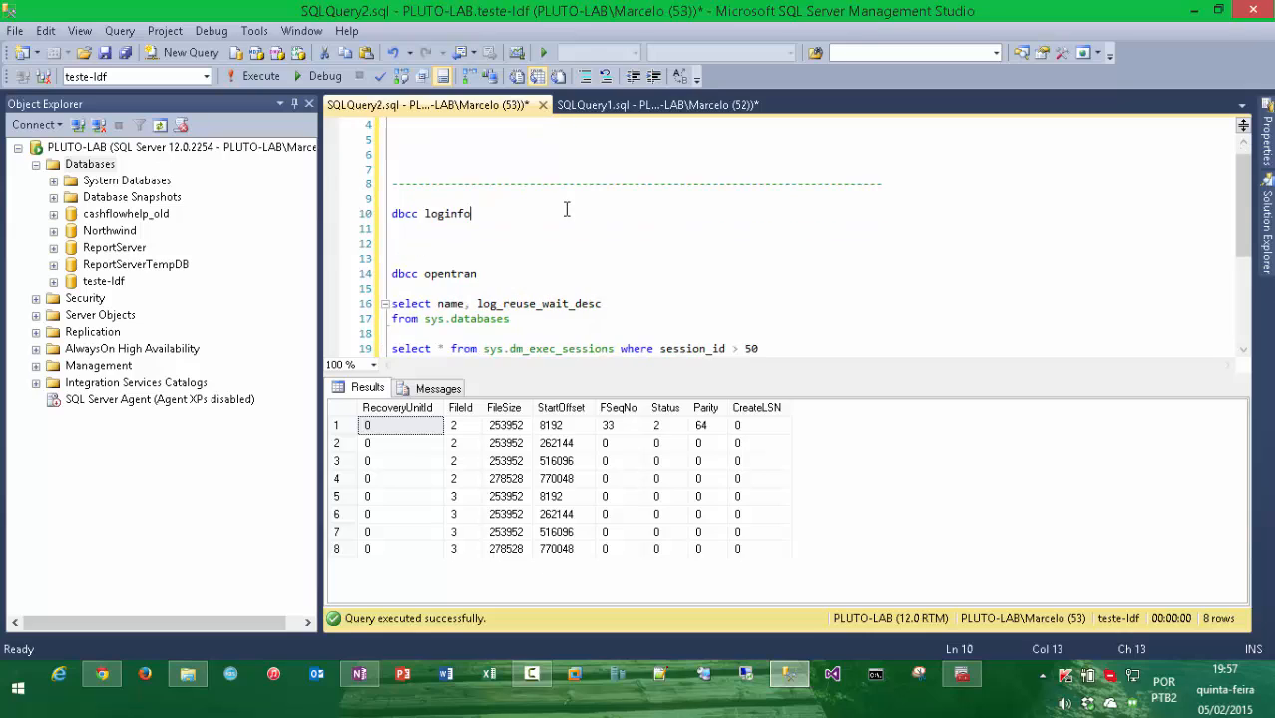
# Run dbcc opentran to check teste-ldf for open transactions, and hide the output when finished
pyautogui.moveTo(478, 274); pyautogui.dragTo(389, 275)
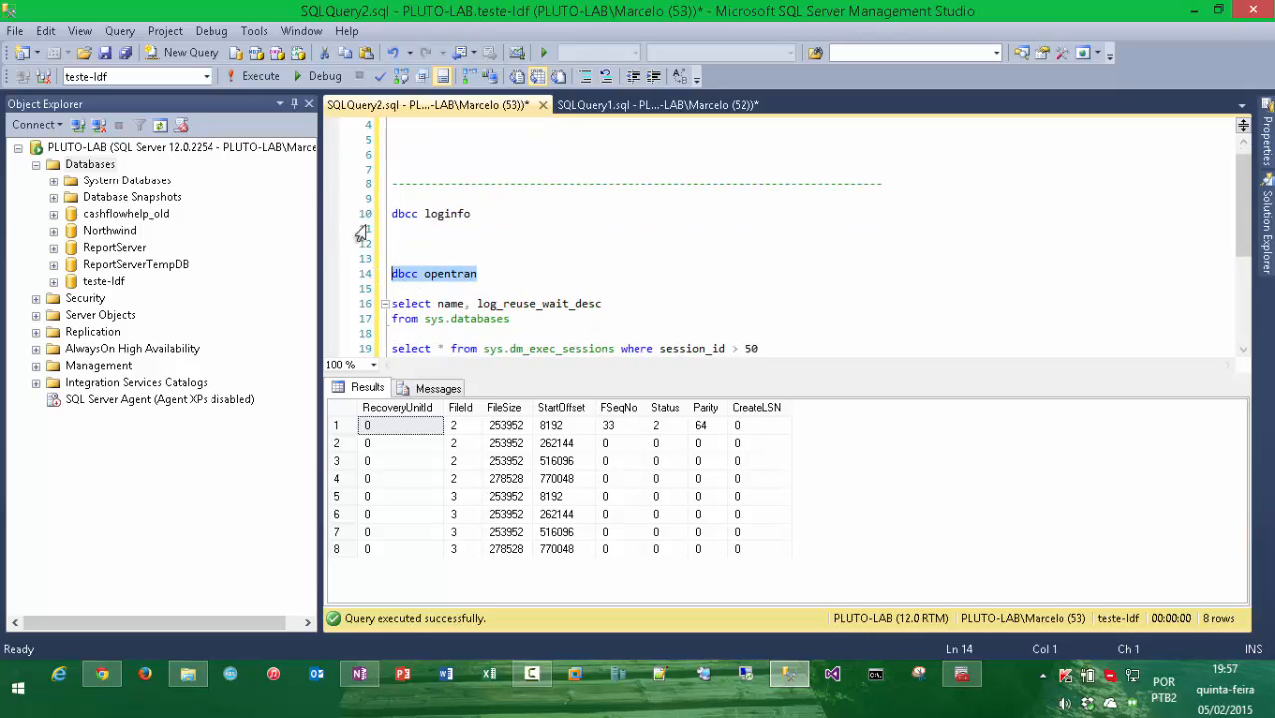
pyautogui.press('F5')
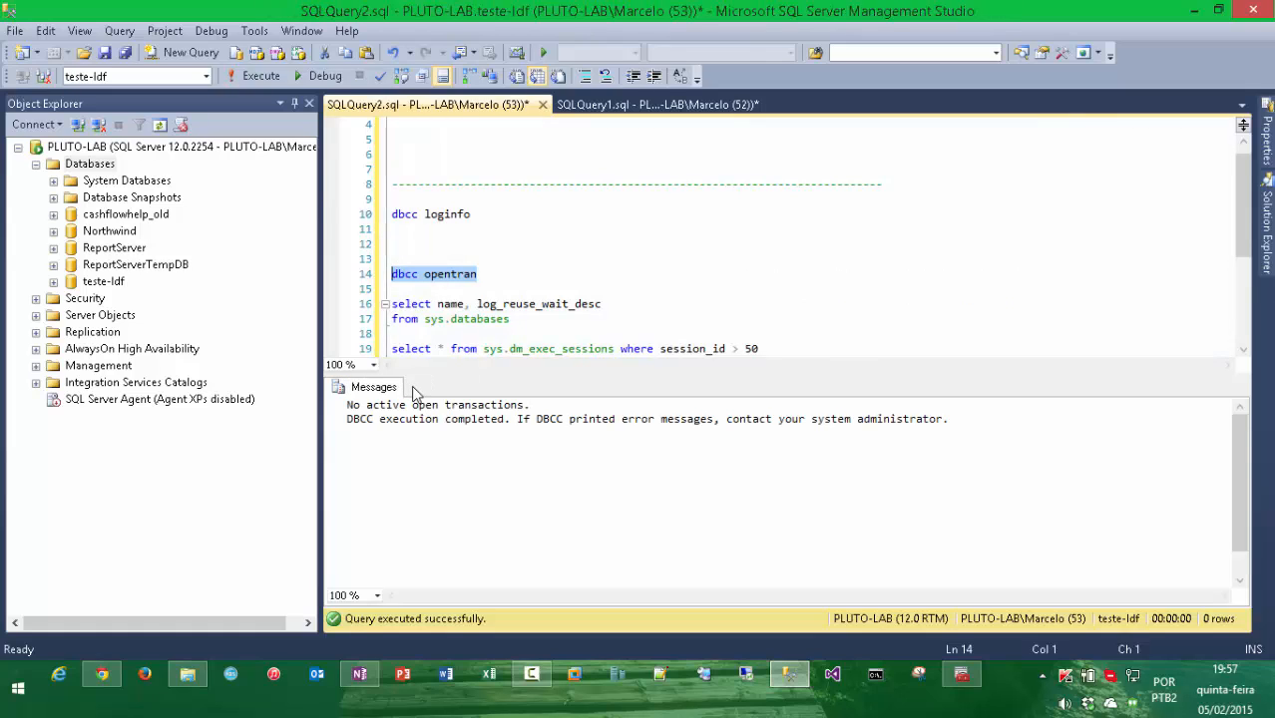
pyautogui.hotkey('ctrl', 'r')
# In SQLQuery1.sql, run the begin tran block with the endless insert loop and cancel its execution after about 15 seconds
pyautogui.click(705, 107)
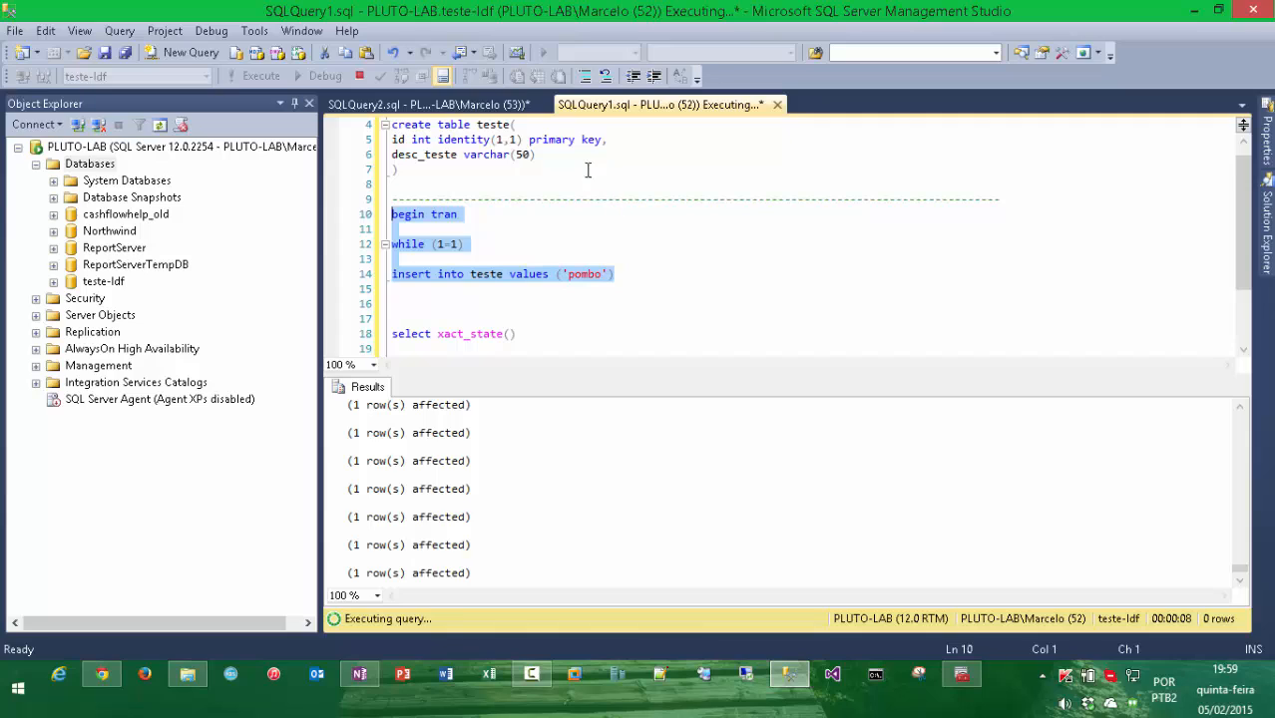
pyautogui.click(361, 77)
# Run only select xact_state() in SQLQuery1.sql to check the session's transaction state
pyautogui.click(532, 337)
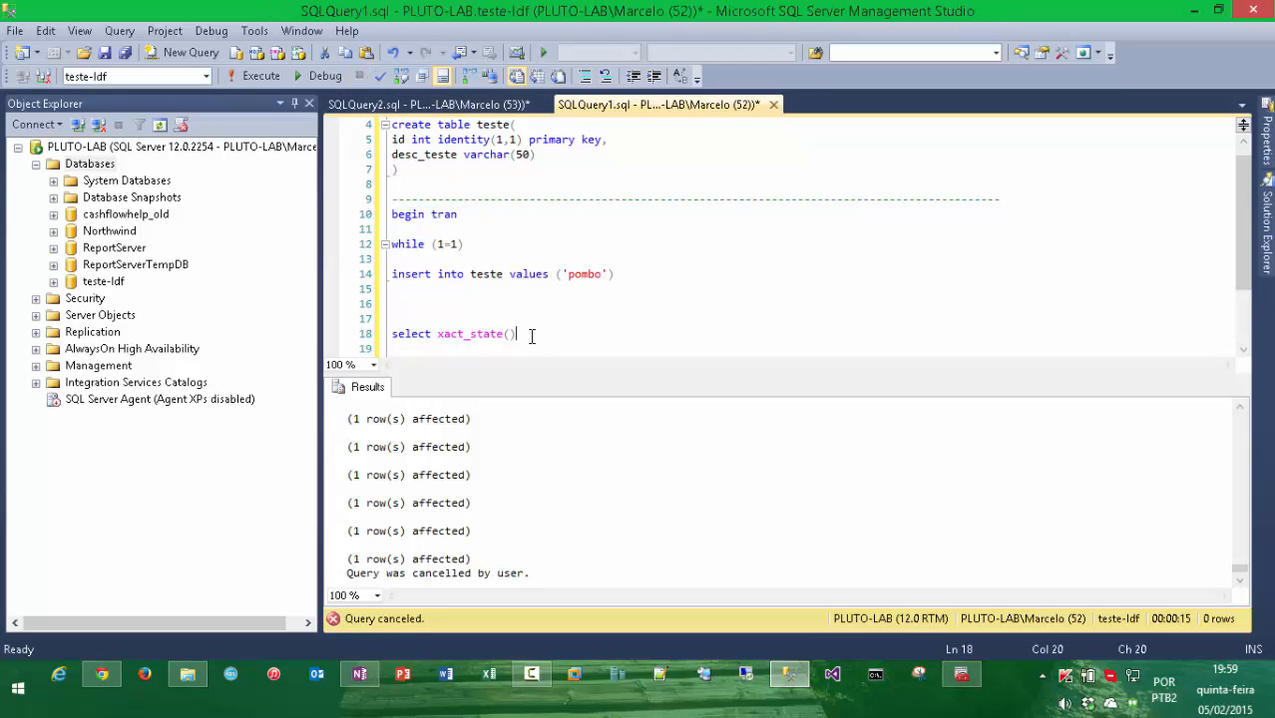
pyautogui.scroll(-1, 534, 329)
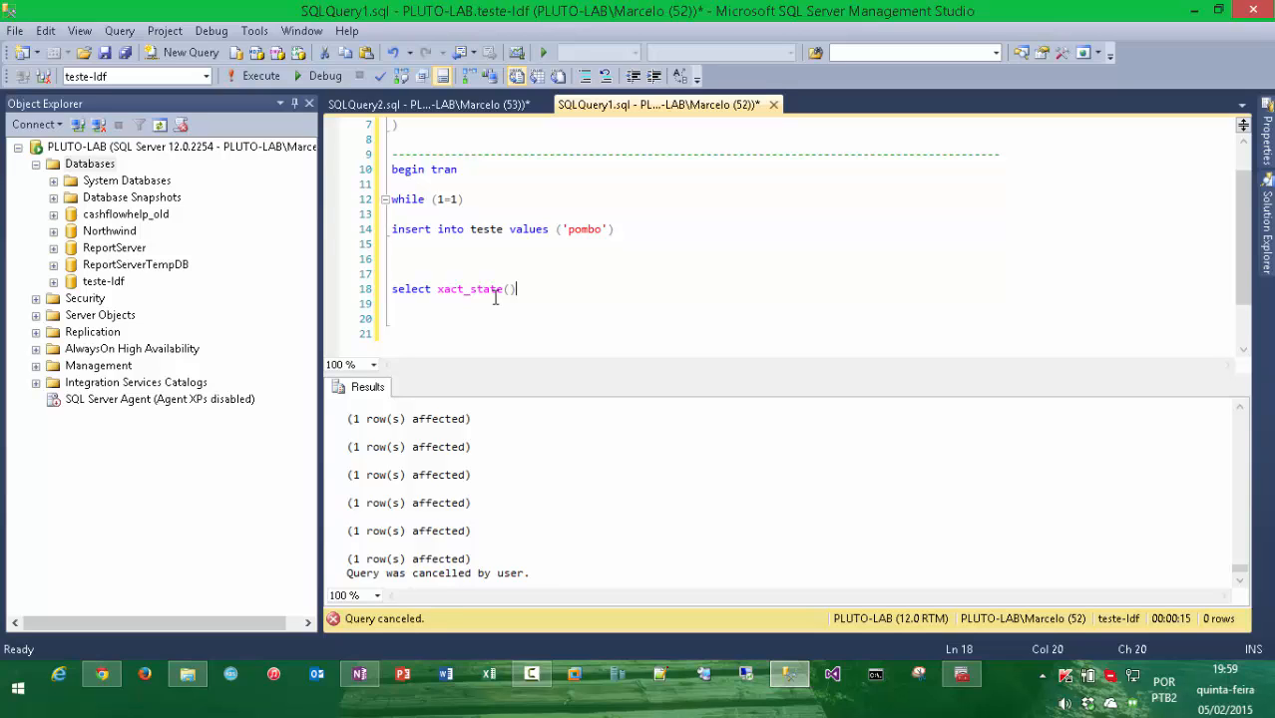
pyautogui.moveTo(526, 289); pyautogui.dragTo(389, 289)
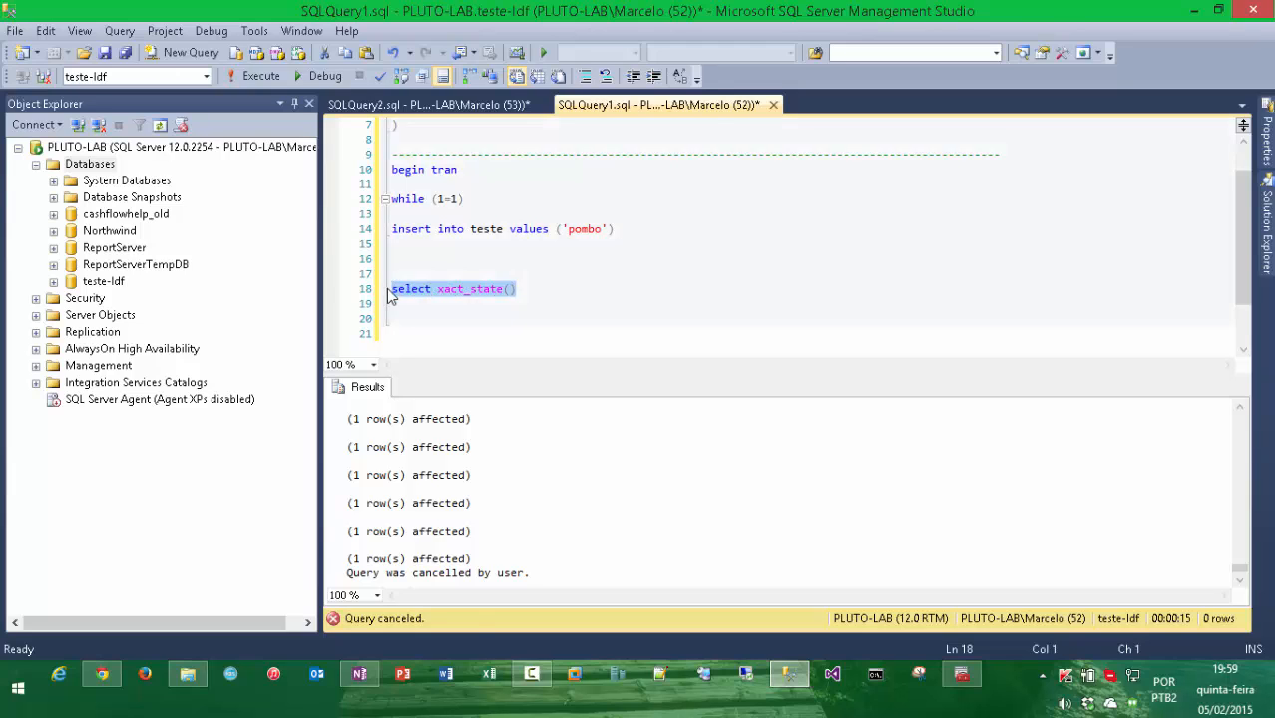
pyautogui.press('F5')
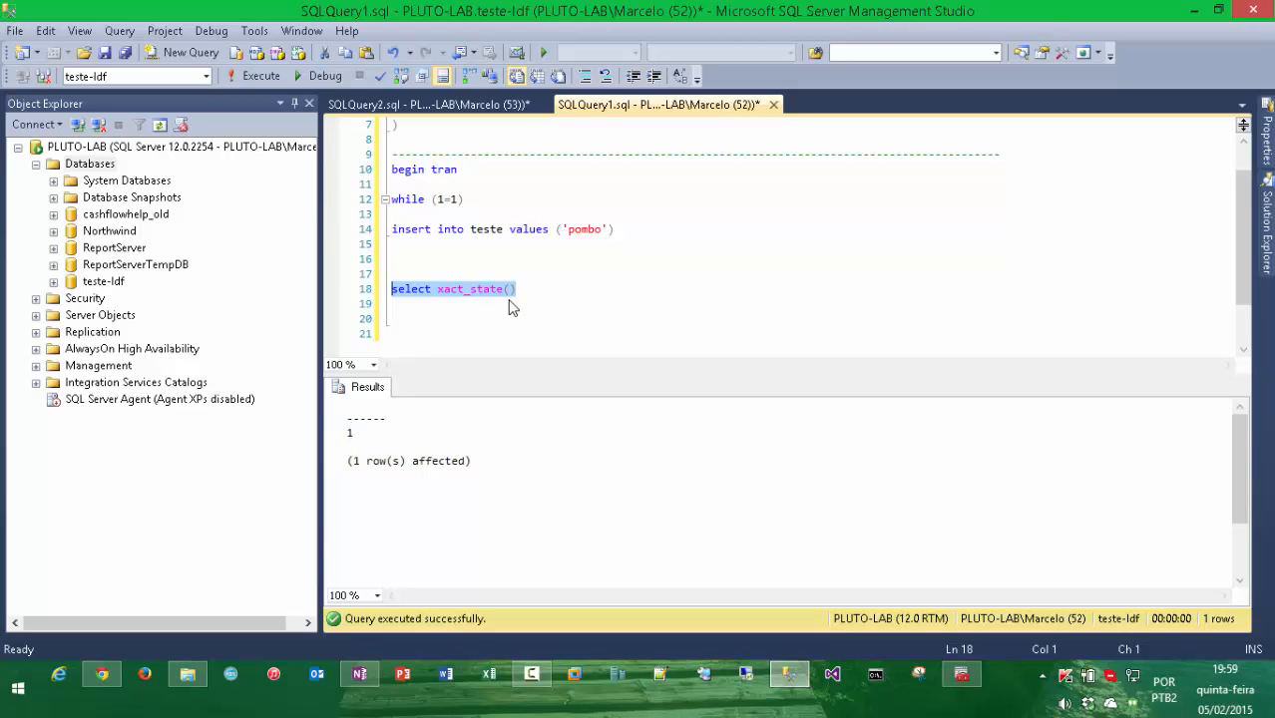
# Run dbcc opentran from SQLQuery2.sql and examine the oldest active transaction's name, LSN and start time
pyautogui.click(481, 110)
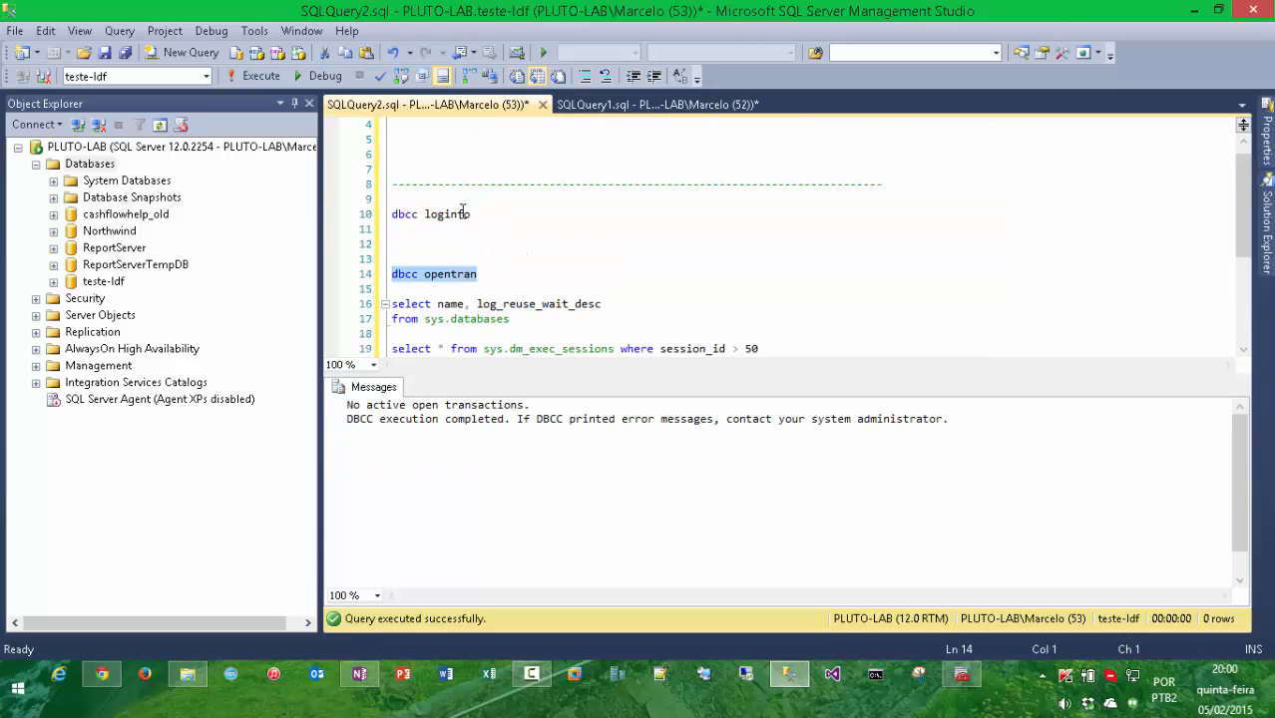
pyautogui.moveTo(521, 275); pyautogui.dragTo(361, 282)
pyautogui.press('F5')
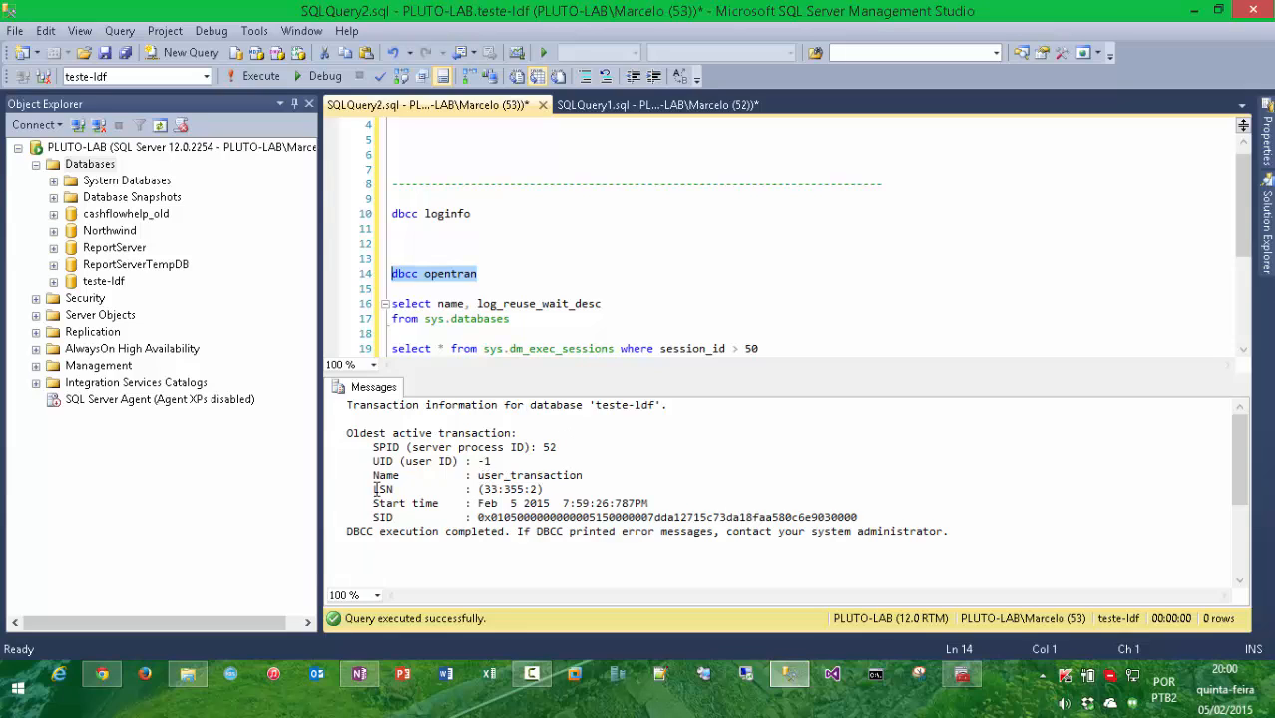
pyautogui.moveTo(465, 485); pyautogui.dragTo(500, 485)
pyautogui.click(446, 485)
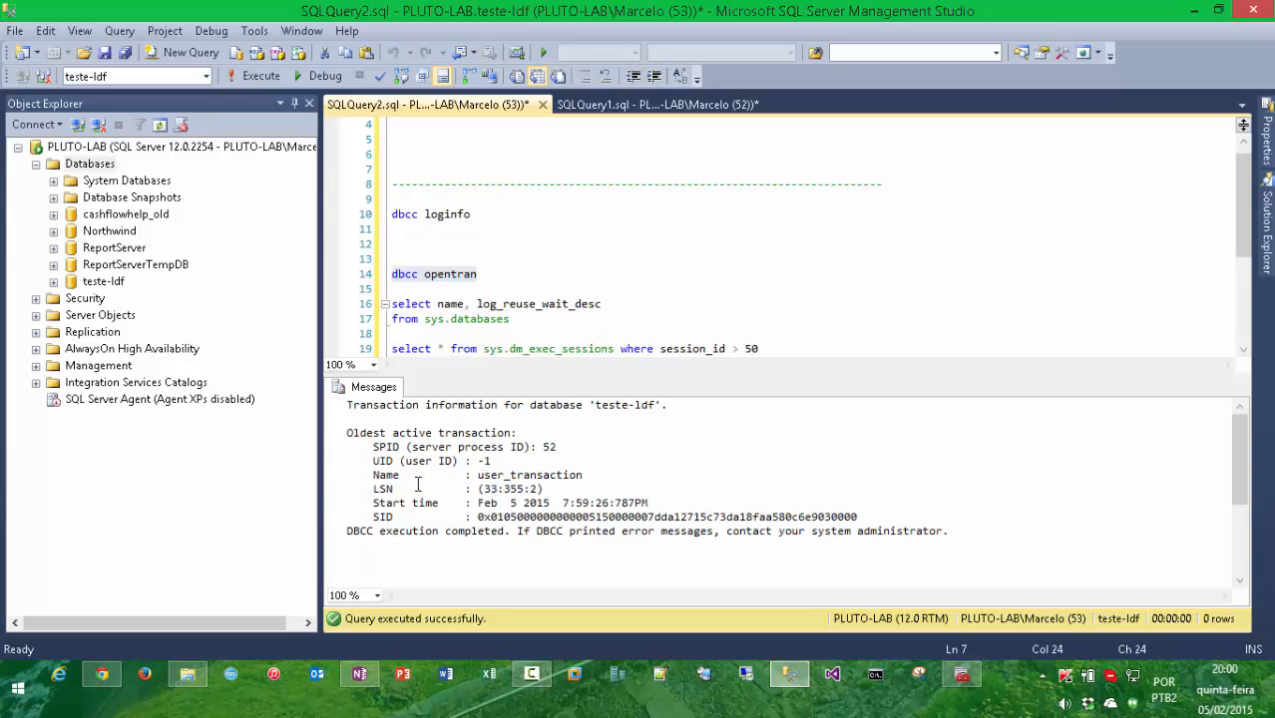
pyautogui.click(417, 485)
pyautogui.click(425, 485)
pyautogui.click(644, 503)
pyautogui.click(630, 496)
# Run dbcc loginfo in SQLQuery2.sql and enlarge the results grid to show more log segments
pyautogui.click(524, 304)
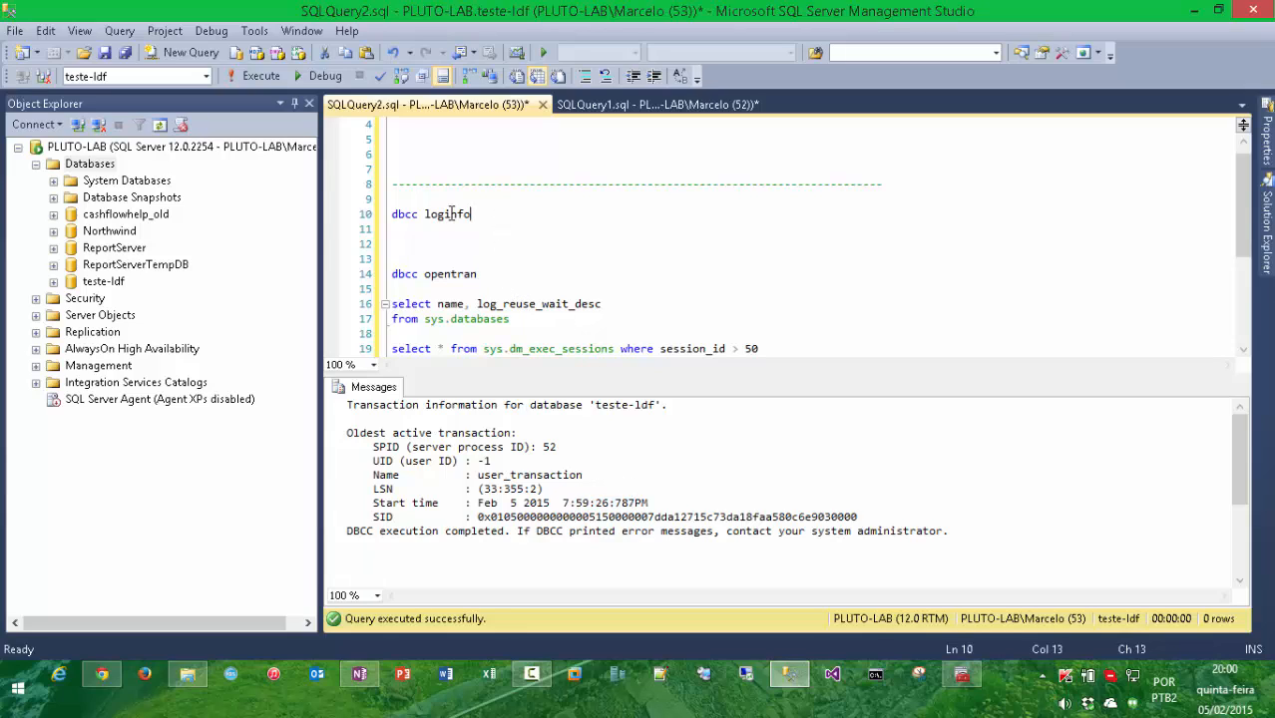
pyautogui.moveTo(471, 214); pyautogui.dragTo(337, 214)
pyautogui.press('F5')
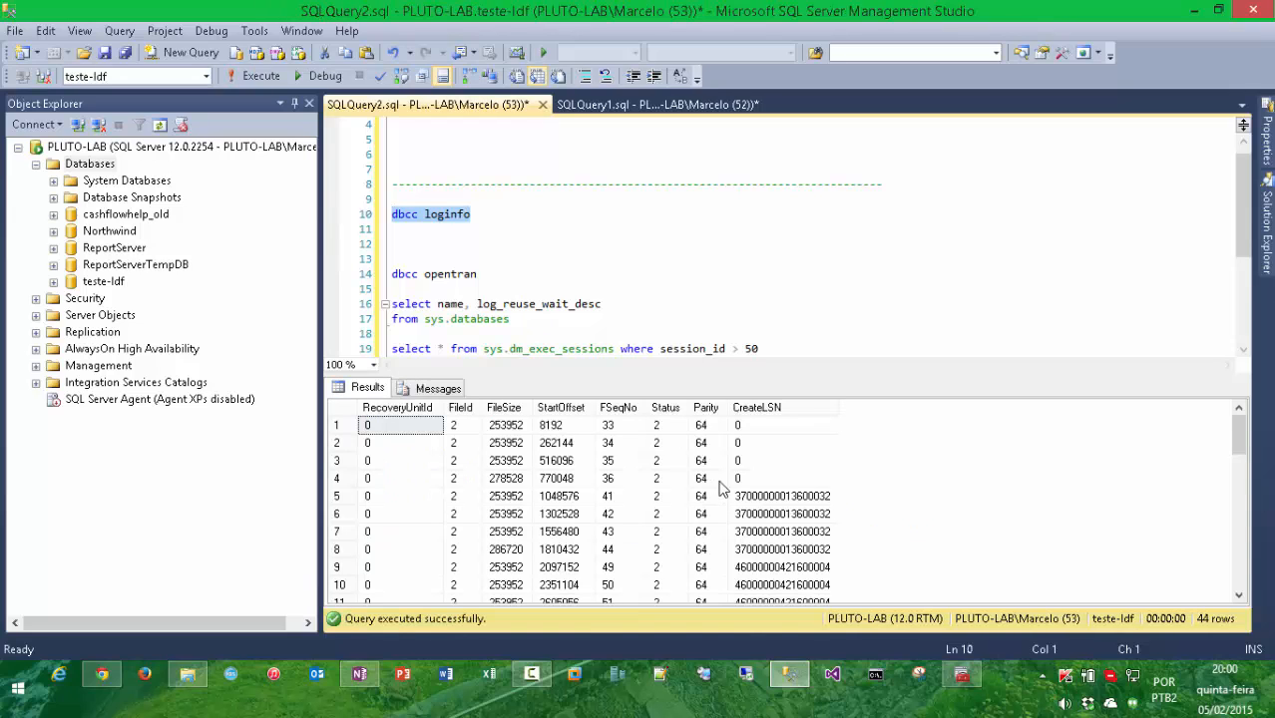
pyautogui.moveTo(1241, 444)
pyautogui.mouseDown()
pyautogui.moveTo(1241, 458)
pyautogui.moveTo(1241, 427)
pyautogui.mouseUp()
pyautogui.scroll(-2, 488, 451)
pyautogui.scroll(2, 492, 458)
pyautogui.moveTo(684, 376); pyautogui.dragTo(702, 248)
# Examine the Status values of all log segments with FileId 2, separating the used segments from the unused ones
pyautogui.click(463, 297)
pyautogui.click(463, 317)
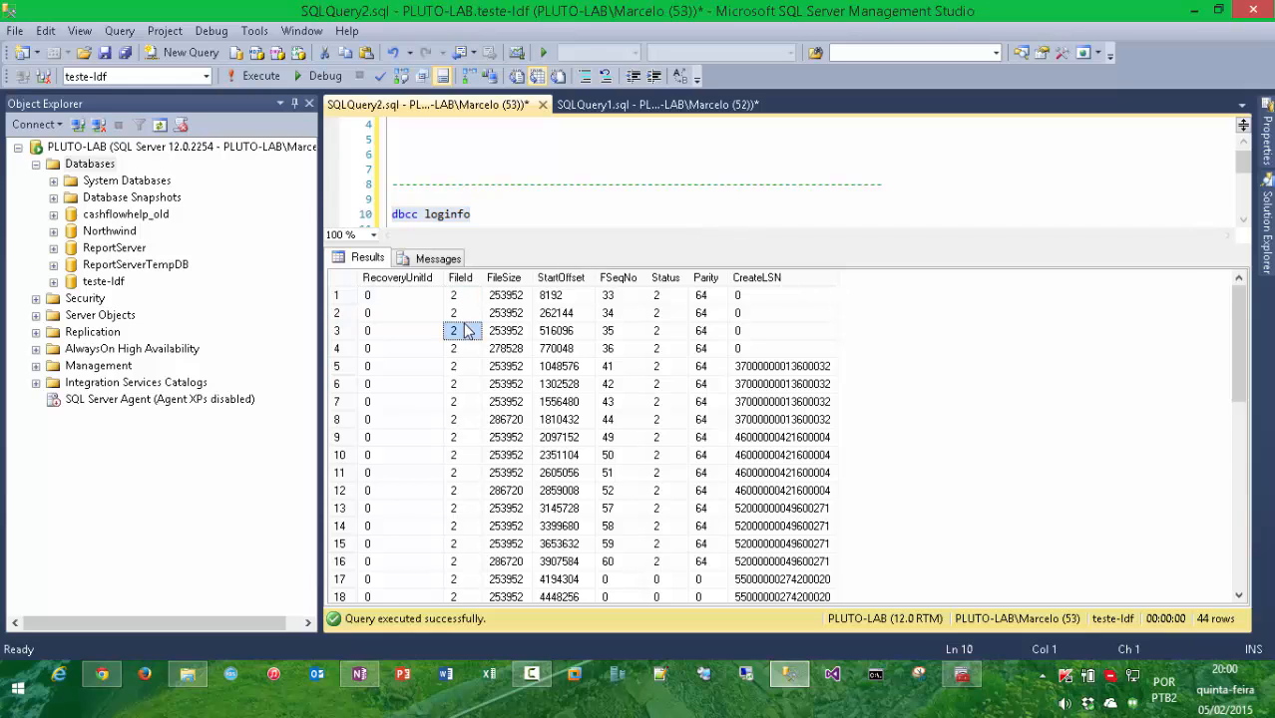
pyautogui.click(655, 298)
pyautogui.moveTo(655, 297); pyautogui.dragTo(661, 562)
pyautogui.scroll(-1, 665, 531)
pyautogui.scroll(-1, 660, 562)
pyautogui.scroll(-1, 660, 557)
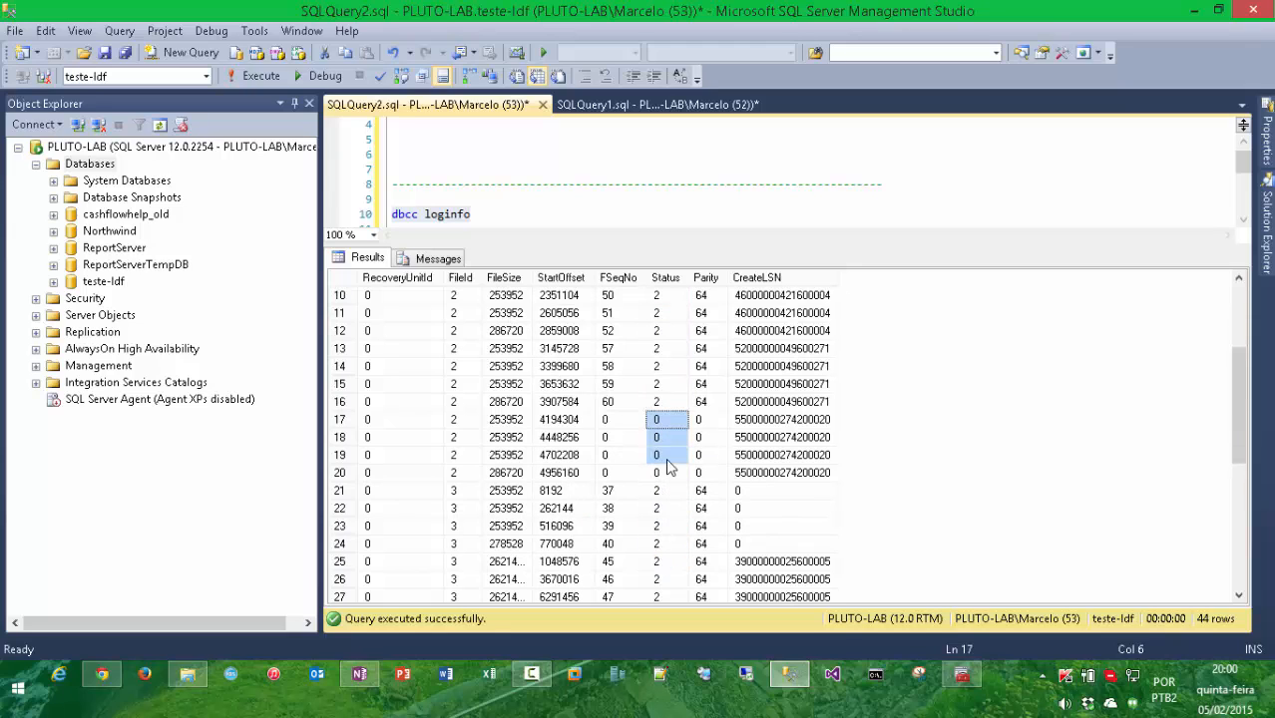
pyautogui.click(668, 437)
pyautogui.click(668, 421)
pyautogui.moveTo(672, 454); pyautogui.dragTo(675, 470)
pyautogui.scroll(-1, 675, 464)
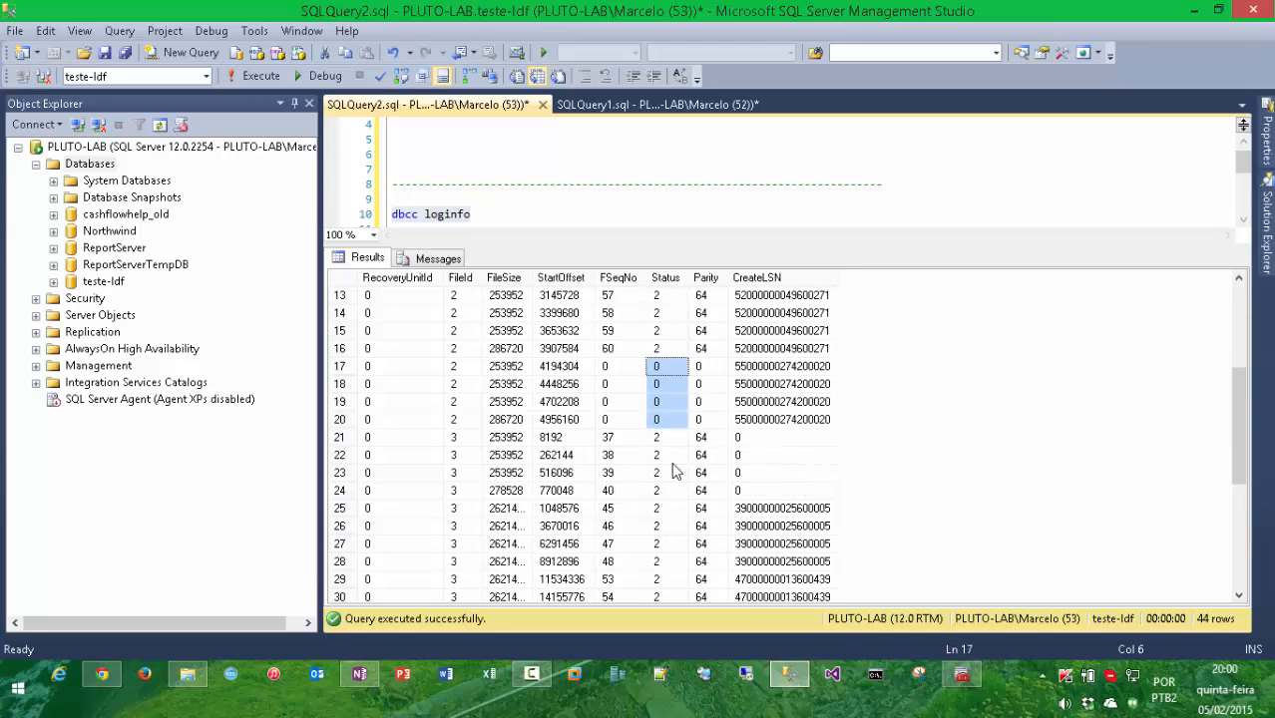
pyautogui.click(711, 421)
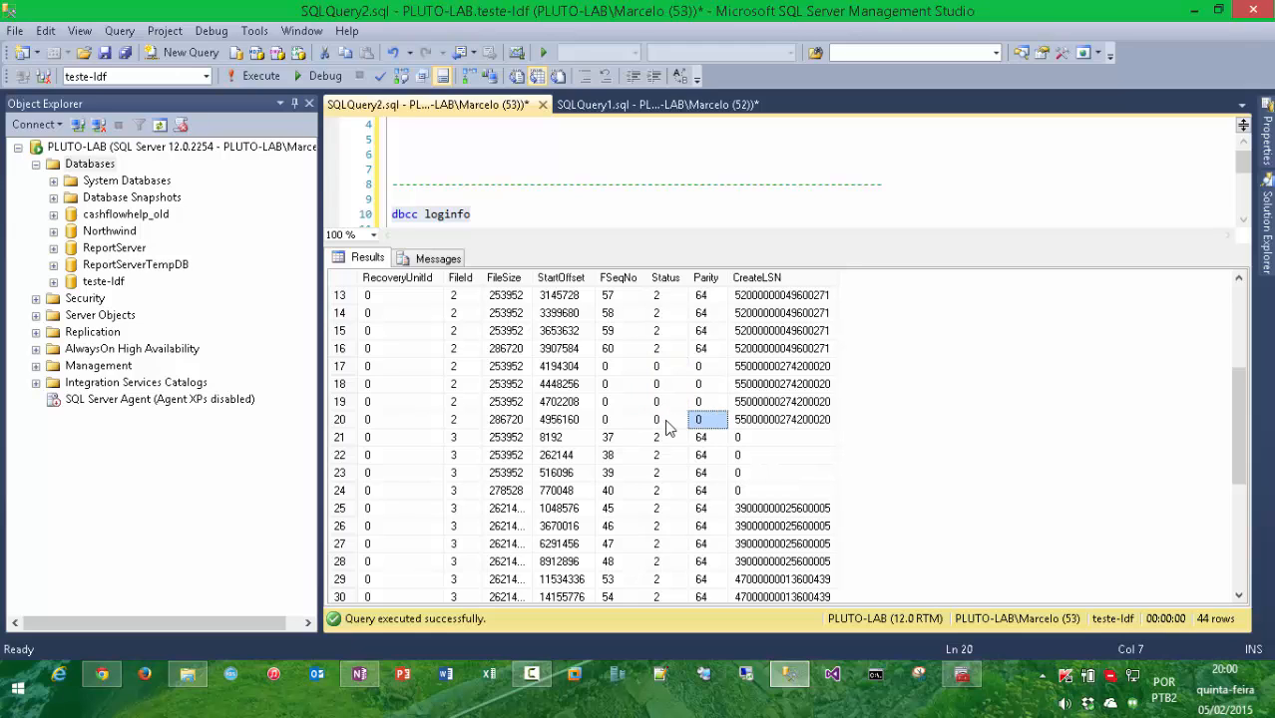
# Examine the Status values of the FileId 3 log segments down to the last row of the results
pyautogui.moveTo(658, 439); pyautogui.dragTo(657, 536)
pyautogui.scroll(-4, 657, 536)
pyautogui.moveTo(679, 331); pyautogui.dragTo(666, 562)
pyautogui.scroll(-1, 665, 579)
pyautogui.click(661, 562)
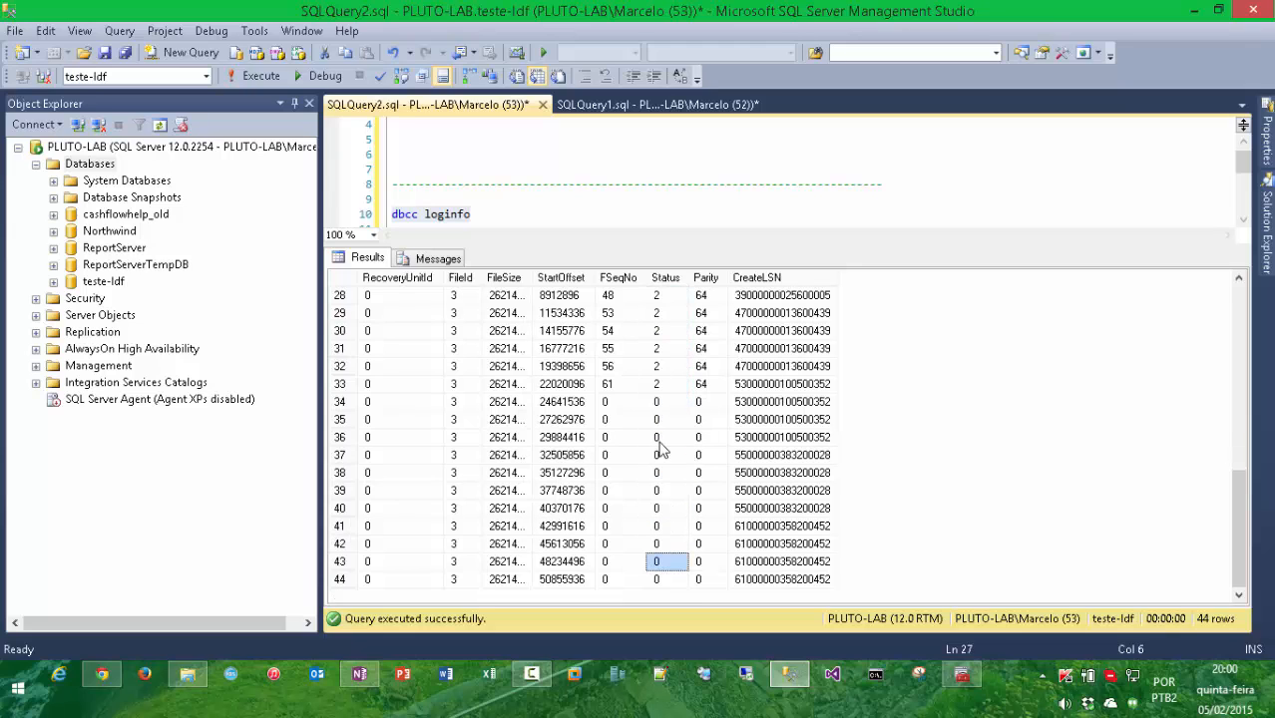
pyautogui.moveTo(662, 402); pyautogui.dragTo(666, 579)
pyautogui.scroll(3, 653, 571)
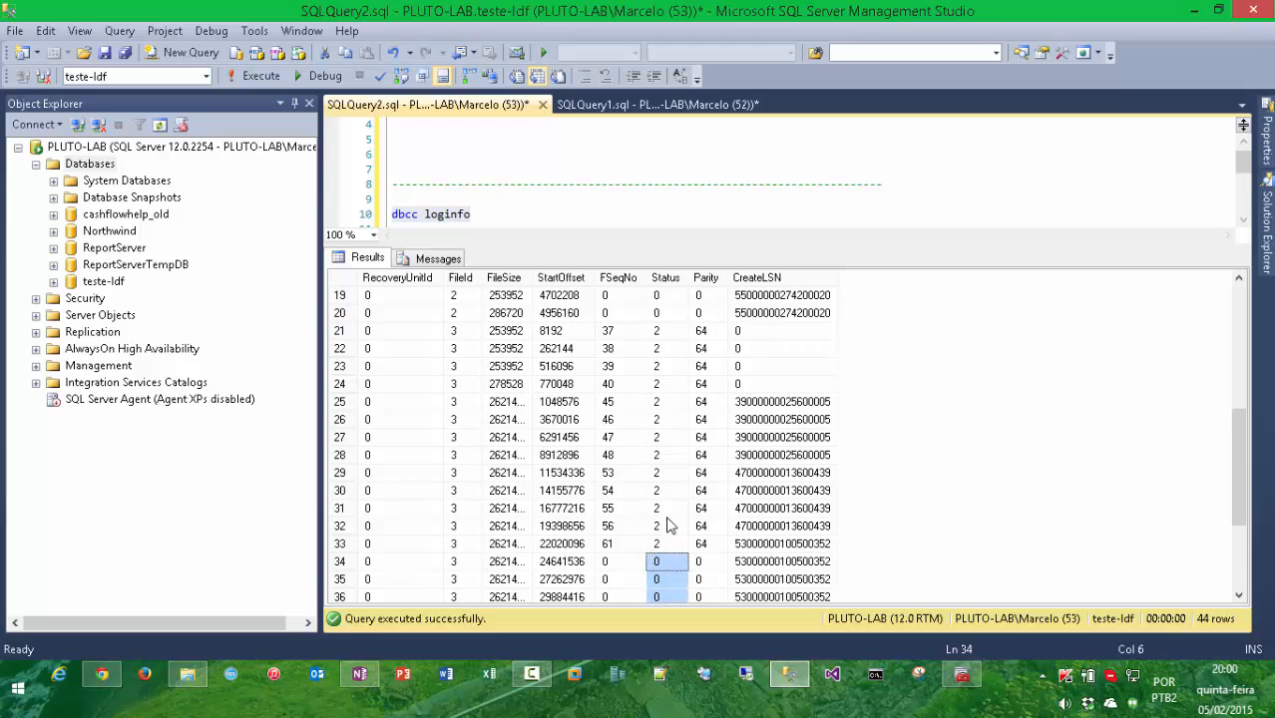
# Toggle the dbcc loginfo results off and on, and examine the FileId of the first segments in file 3
pyautogui.hotkey('ctrl', 'r')
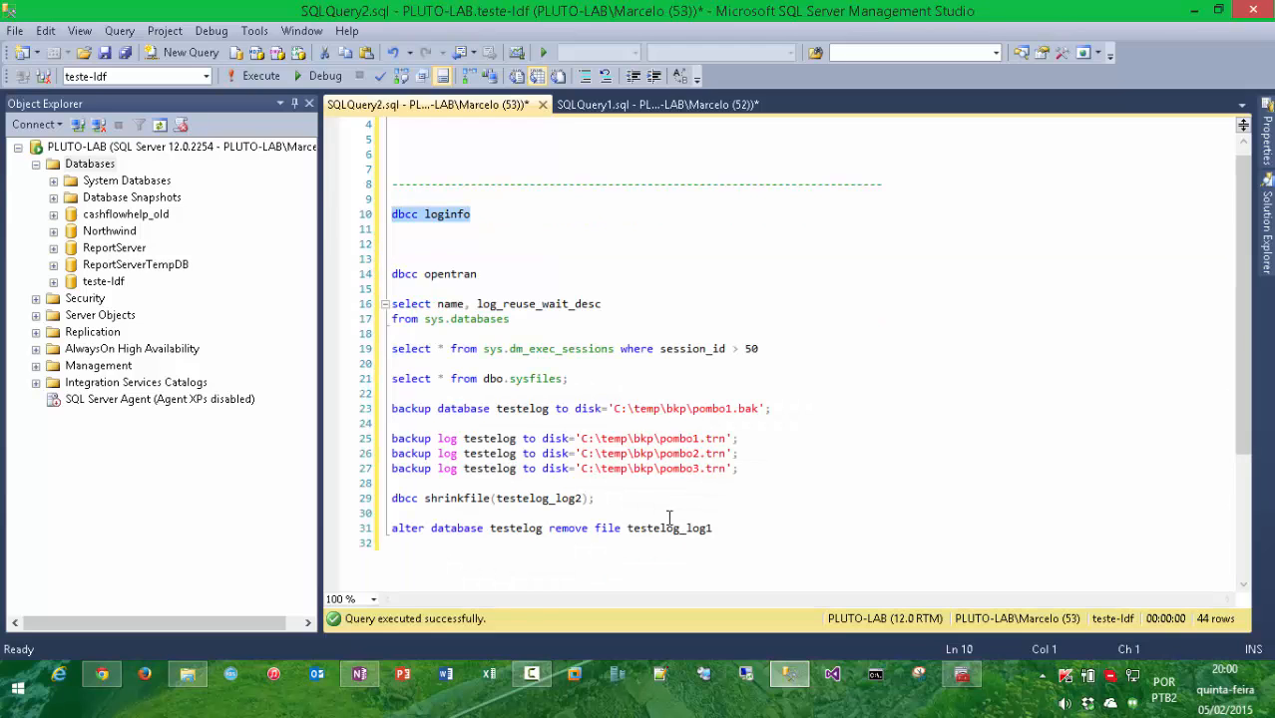
pyautogui.hotkey('ctrl', 'r')
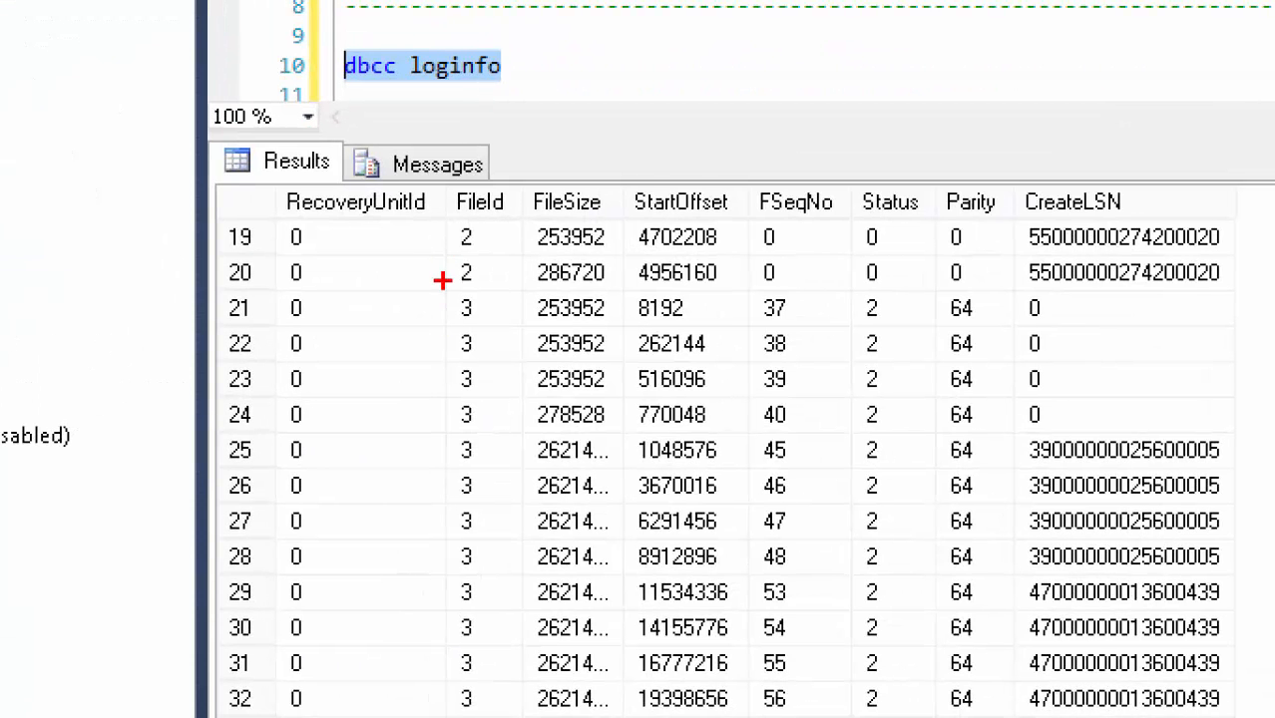
pyautogui.moveTo(440, 323); pyautogui.dragTo(547, 409)
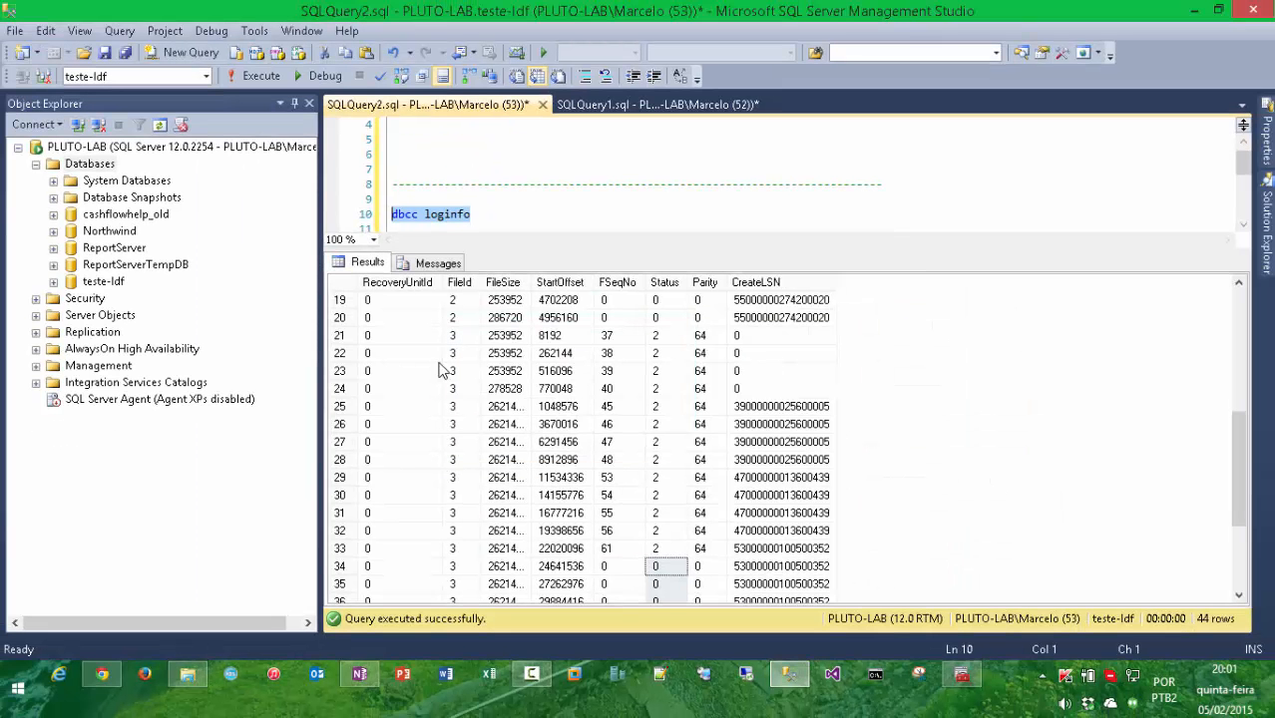
# Run select * from dbo.sysfiles and examine the entry and physical file name of the second log file, fileid 3
pyautogui.hotkey('ctrl', 'r')
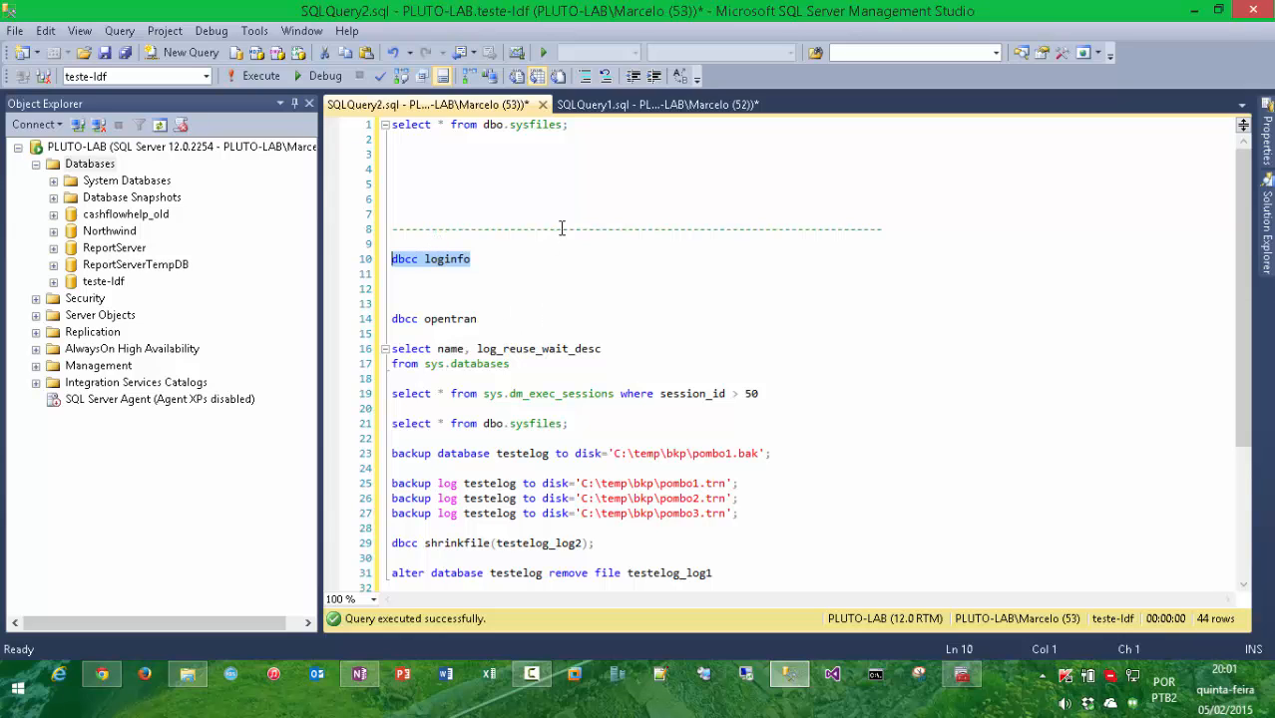
pyautogui.moveTo(579, 127); pyautogui.dragTo(353, 121)
pyautogui.press('F5')
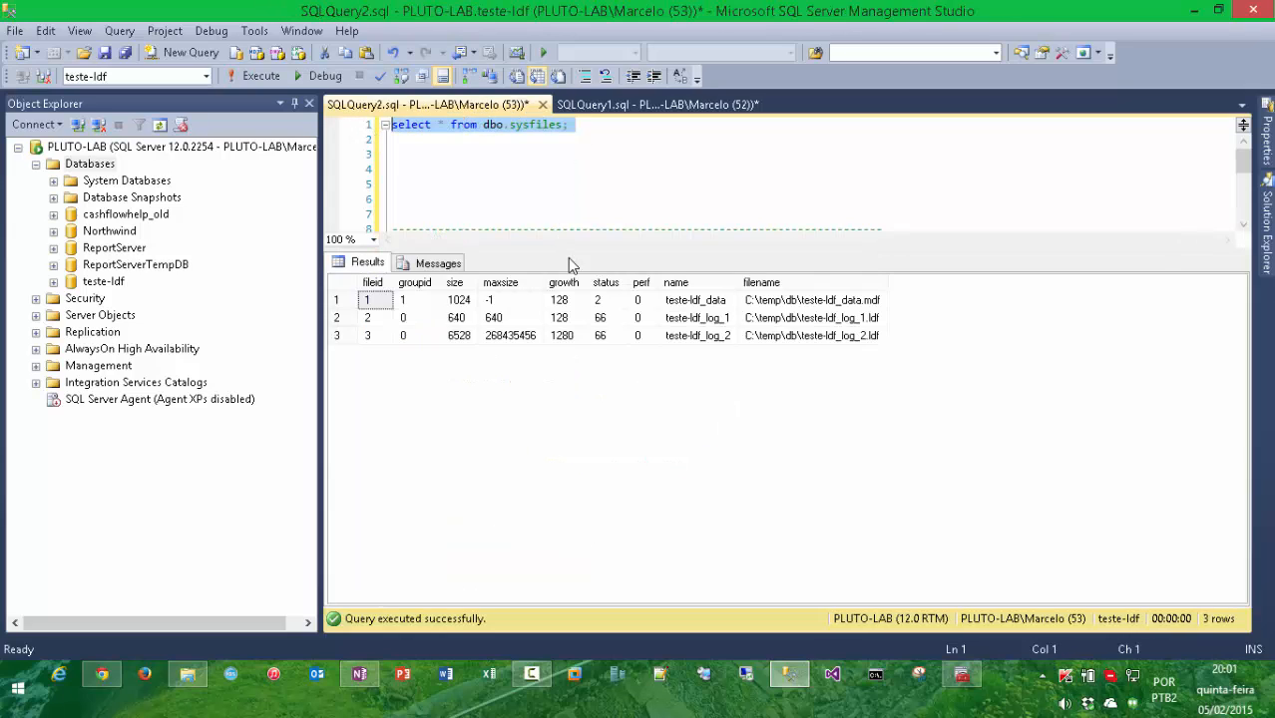
pyautogui.click(374, 339)
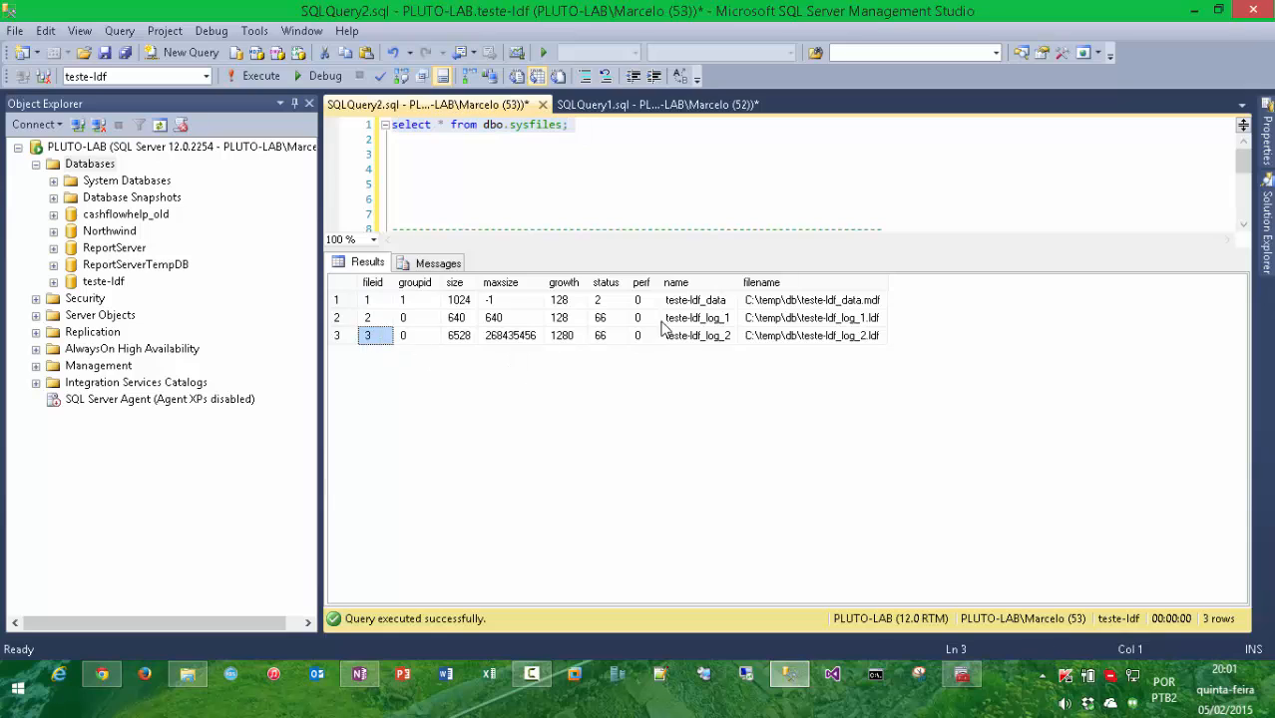
pyautogui.click(764, 337)
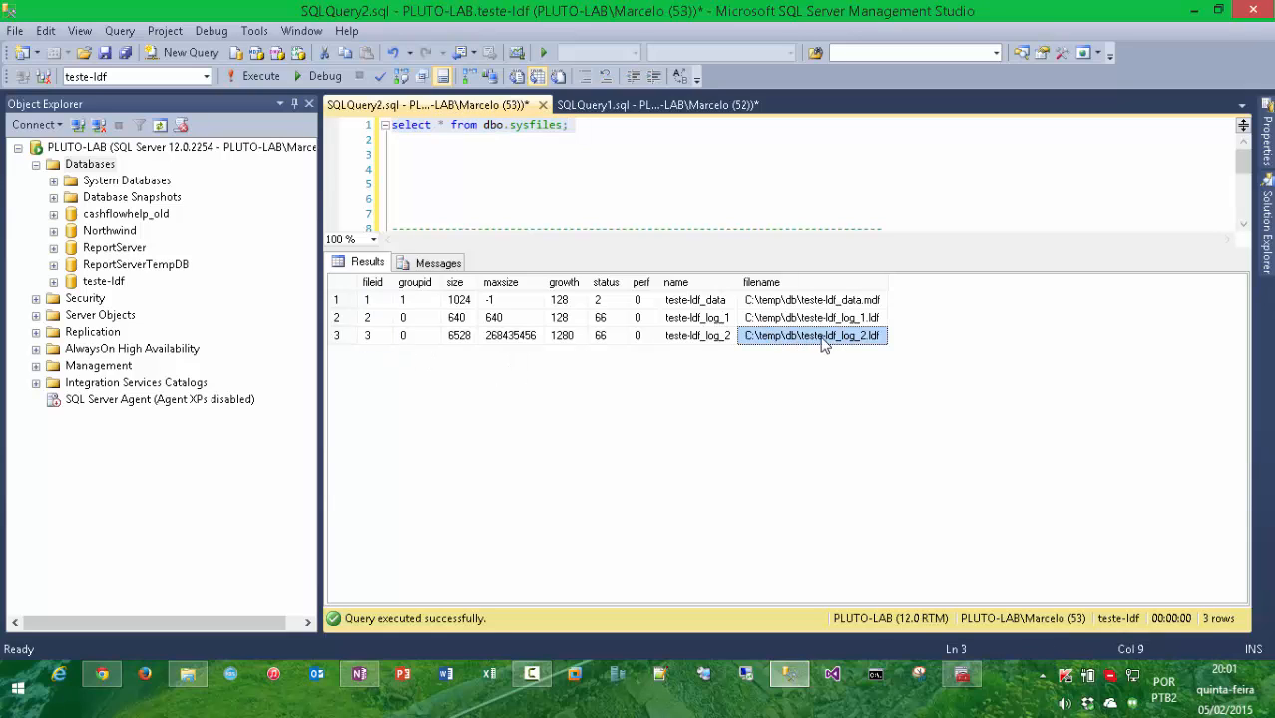
pyautogui.hotkey('ctrl', 'r')
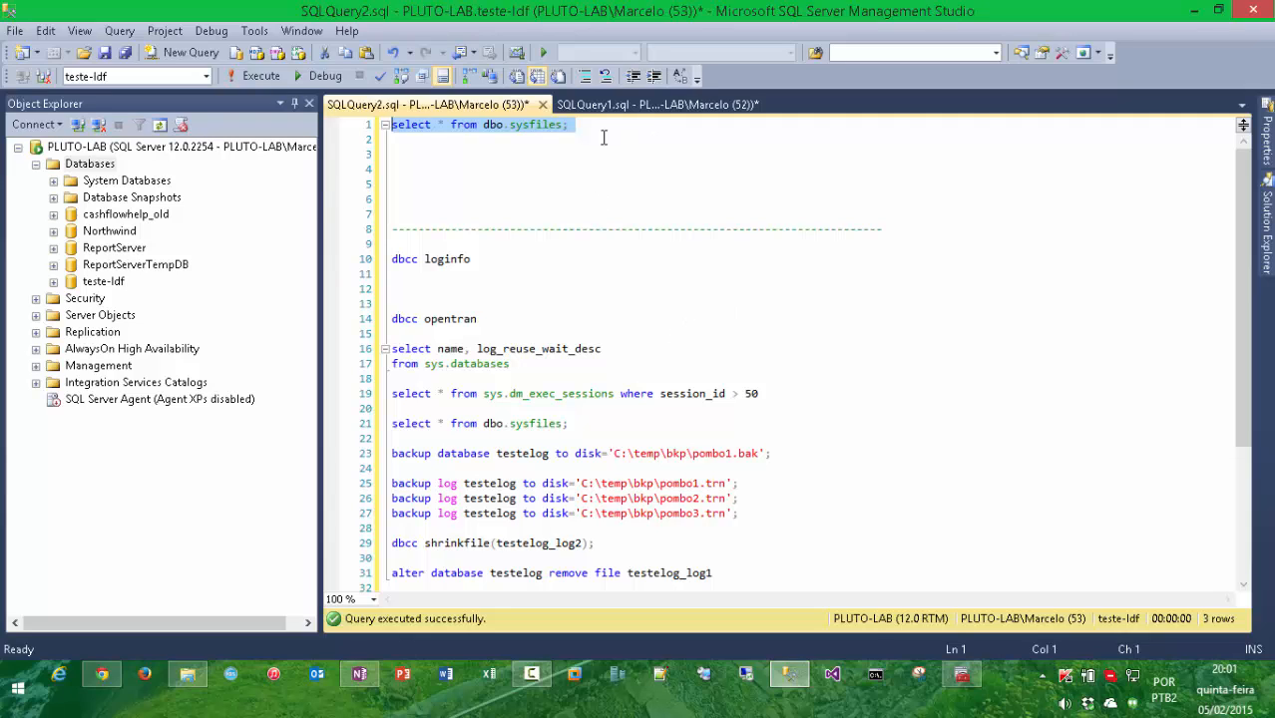
# Try to remove the second log file by running alter database [teste-ldf] remove file [teste-ldf_log_2]; and enlarge the query area to show the statement
pyautogui.press('F5')
pyautogui.click(814, 340)
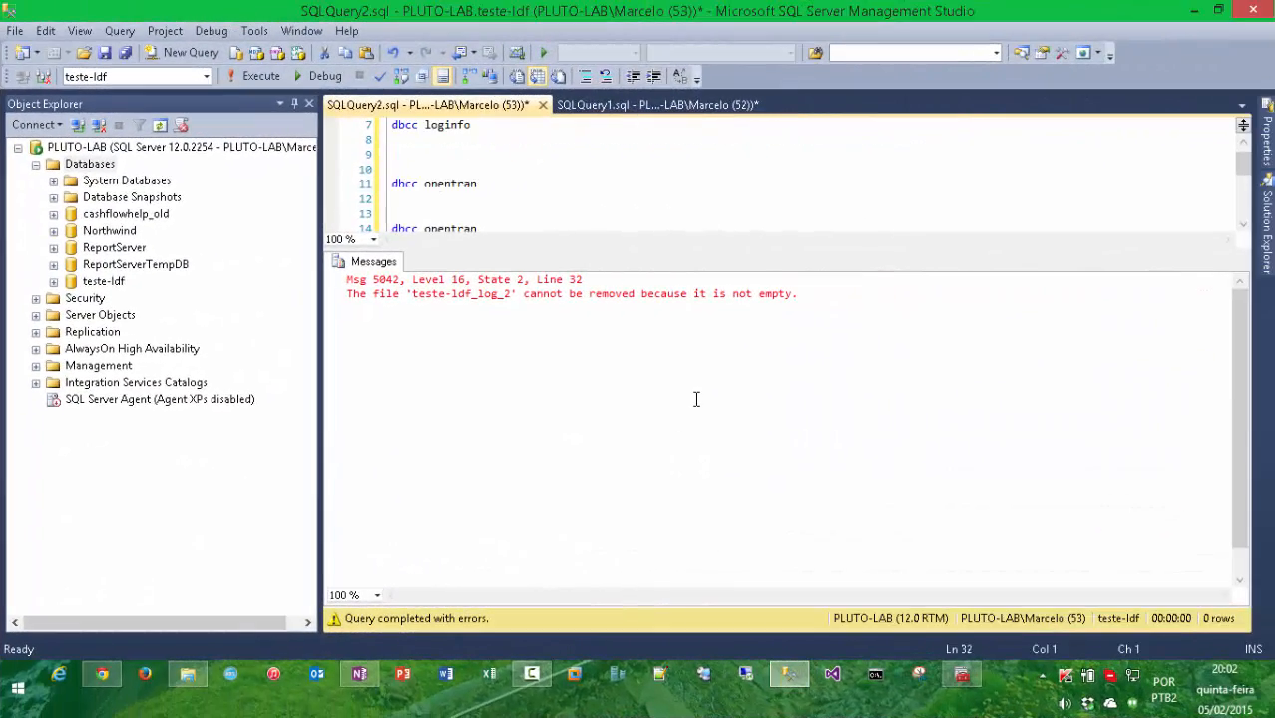
pyautogui.scroll(-3, 696, 395)
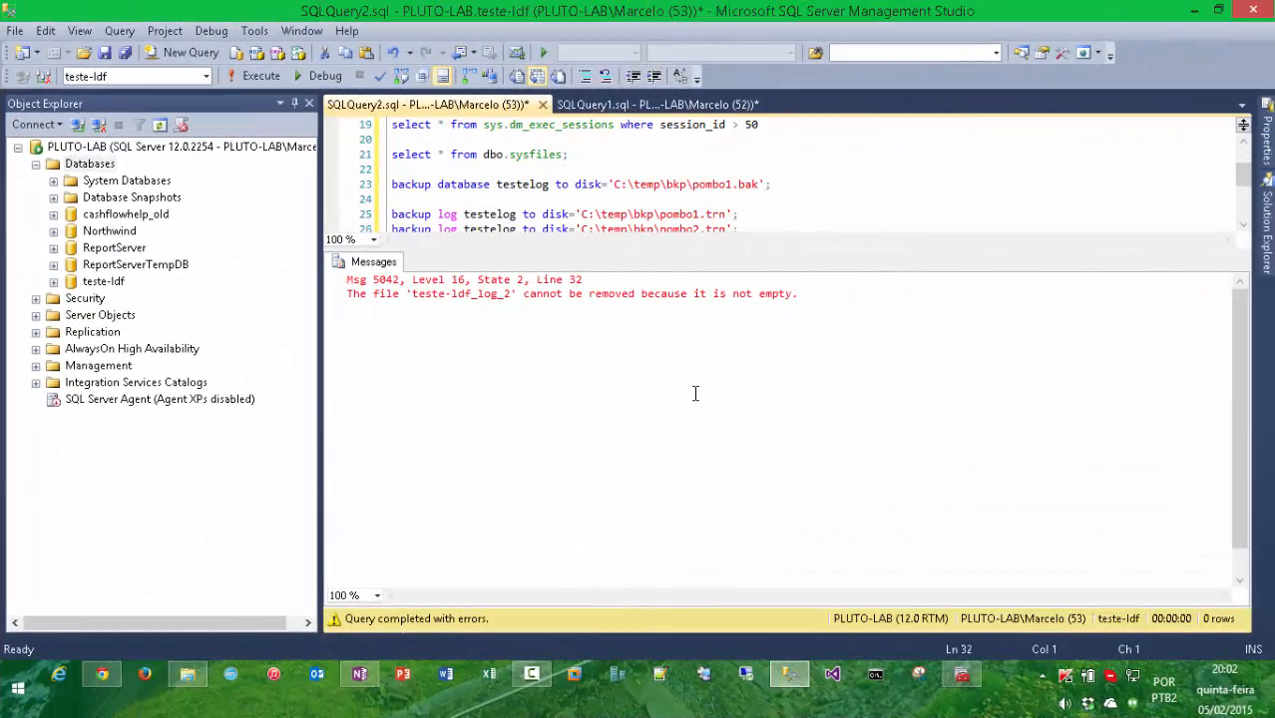
pyautogui.moveTo(725, 247); pyautogui.dragTo(732, 408)
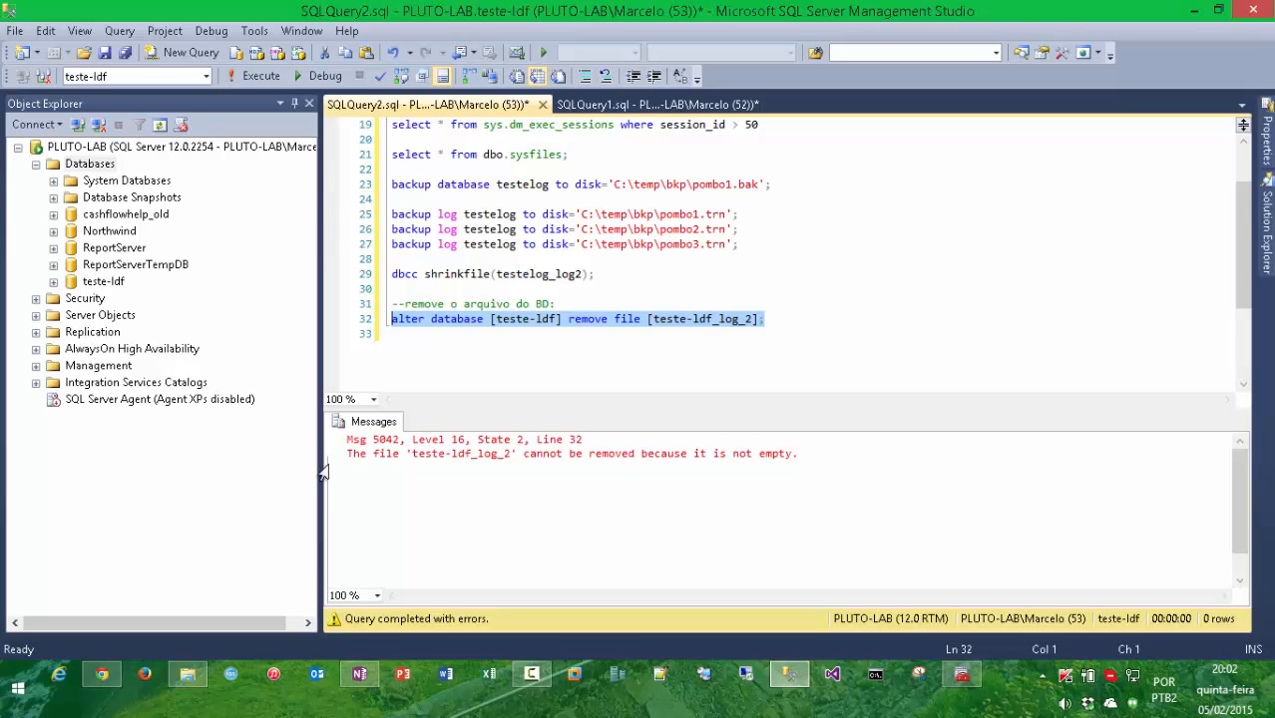
# Examine the reason the message gives about removing teste-ldf_log_2, and hide the results pane
pyautogui.click(421, 452)
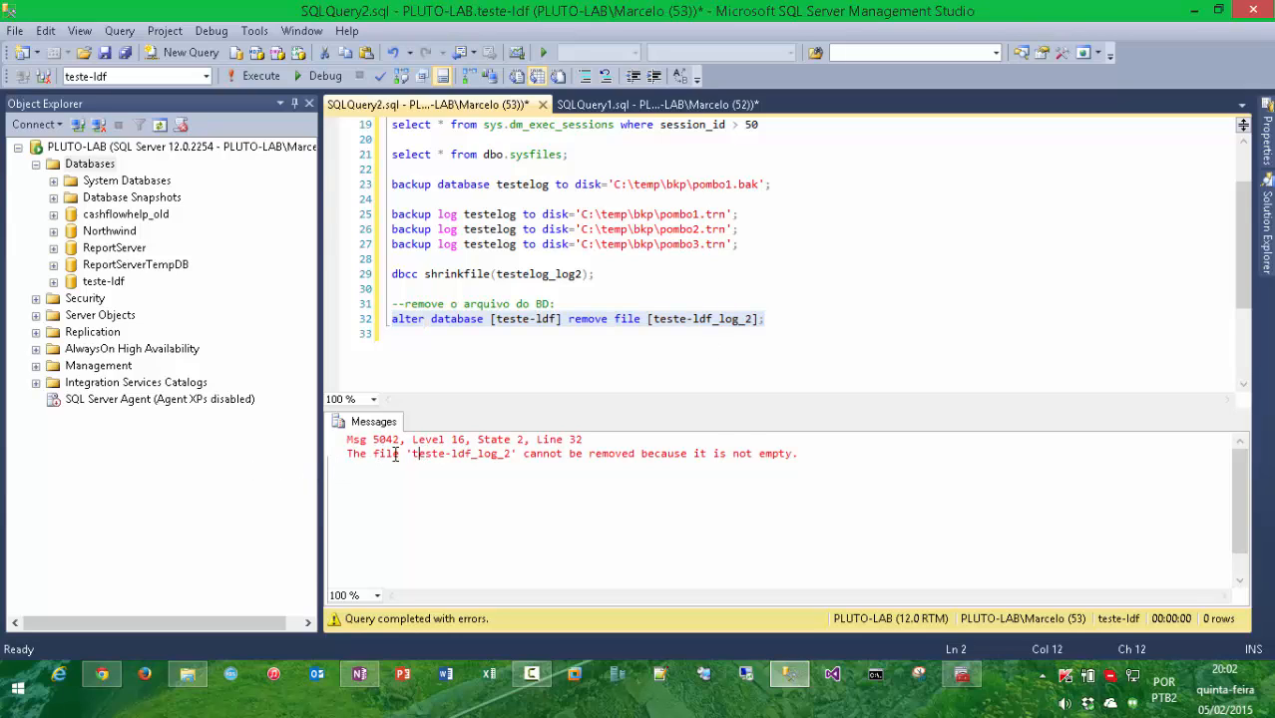
pyautogui.moveTo(392, 453); pyautogui.dragTo(695, 451)
pyautogui.click(762, 450)
pyautogui.moveTo(807, 460); pyautogui.dragTo(578, 458)
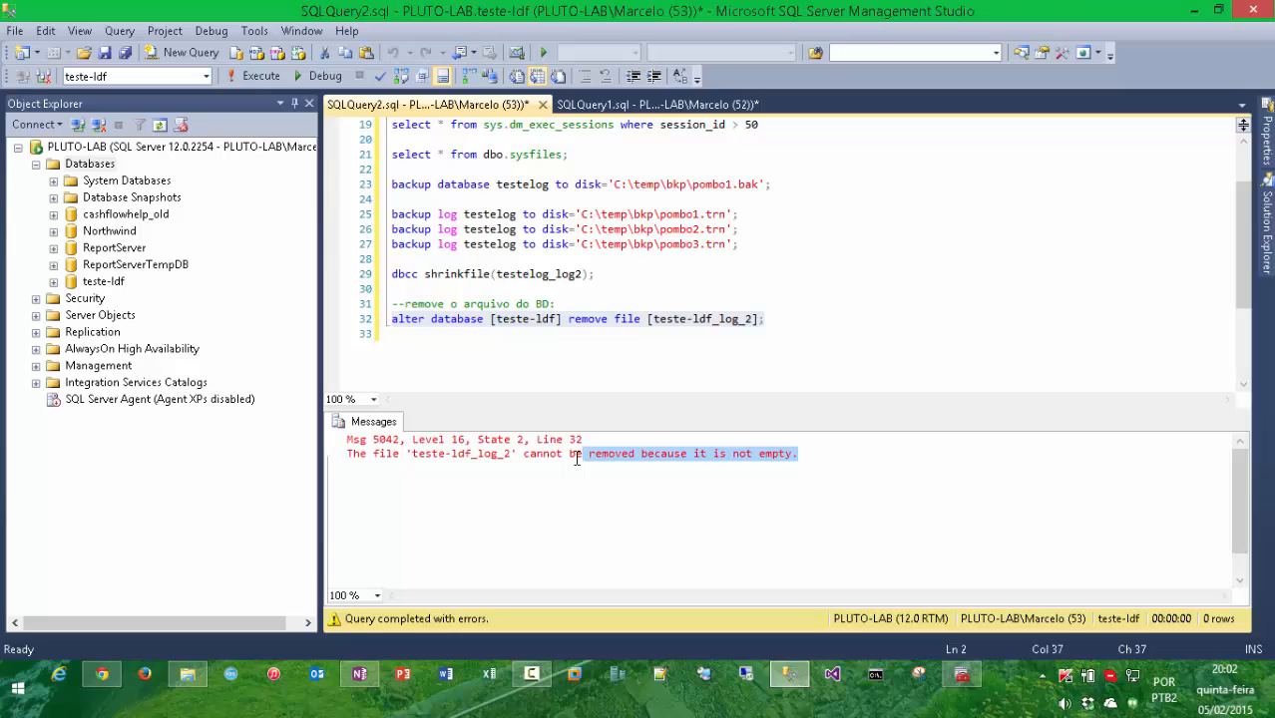
pyautogui.hotkey('ctrl', 'r')
pyautogui.hotkey('ctrl', 'r')
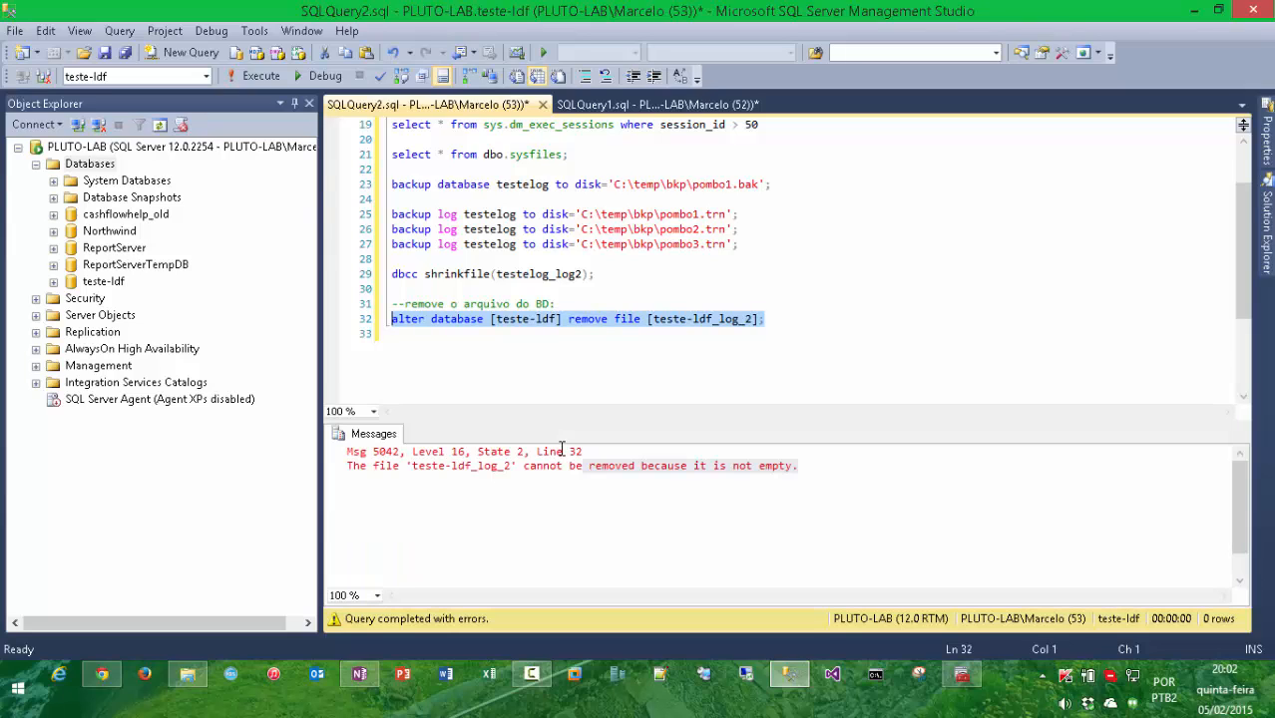
pyautogui.hotkey('ctrl', 'r')
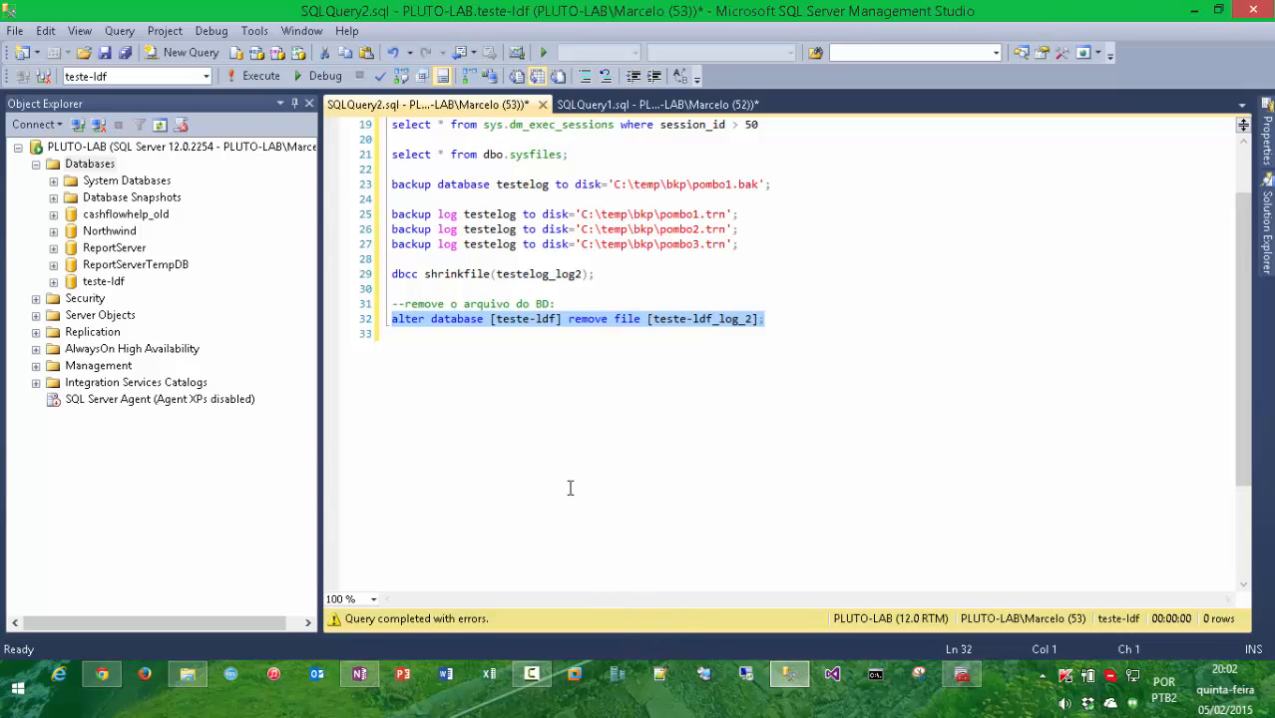
# Run dbcc loginfo again, examine the Status of the first FileId 3 segments, and hide the results
pyautogui.scroll(6, 566, 487)
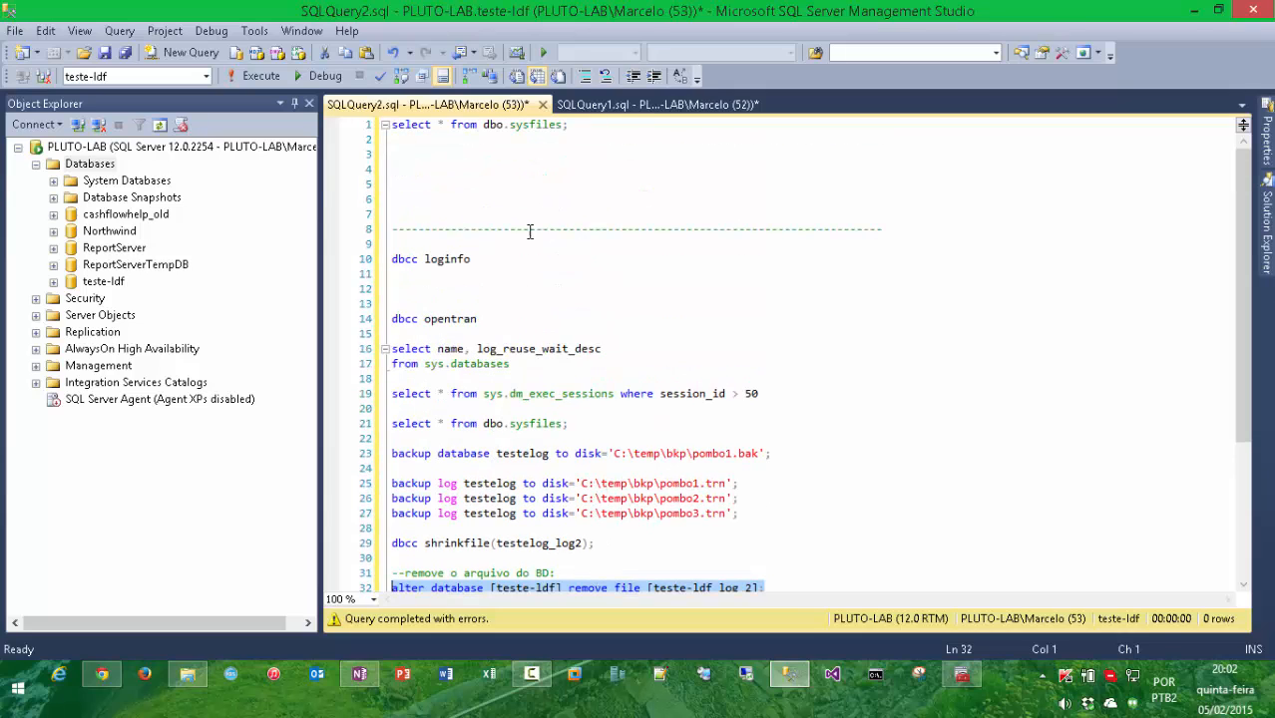
pyautogui.moveTo(529, 259); pyautogui.dragTo(366, 257)
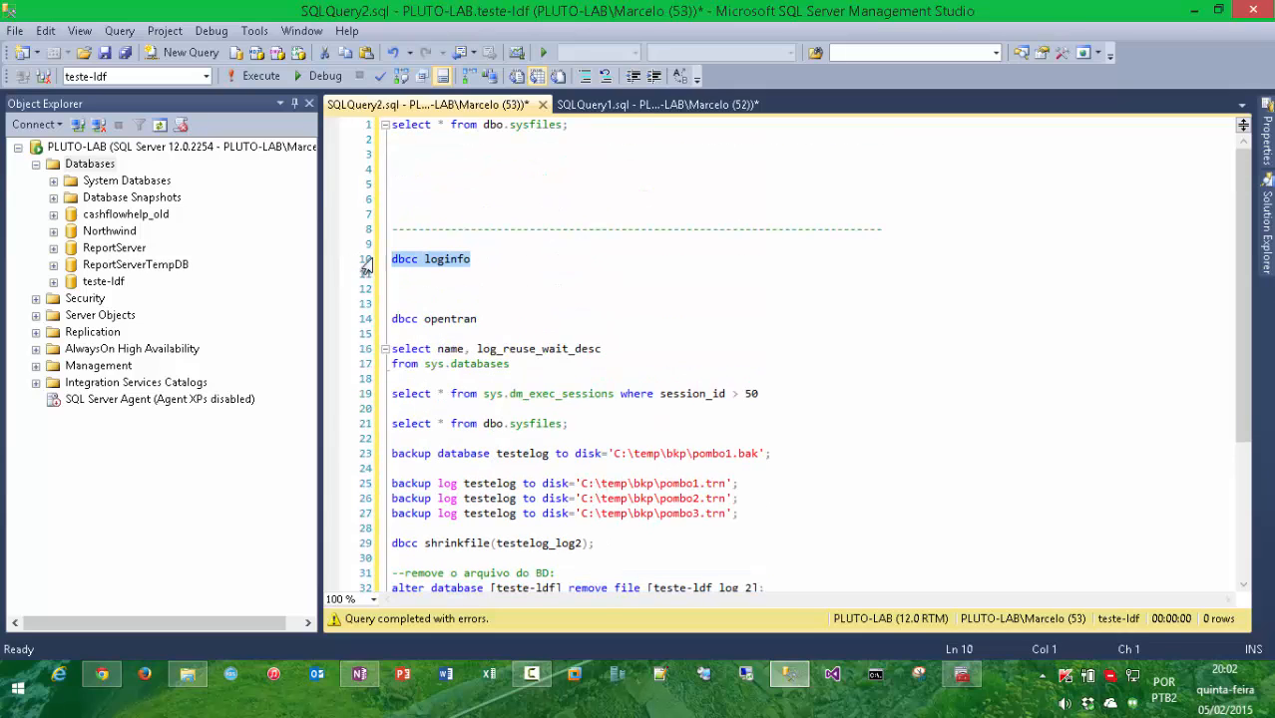
pyautogui.press('F5')
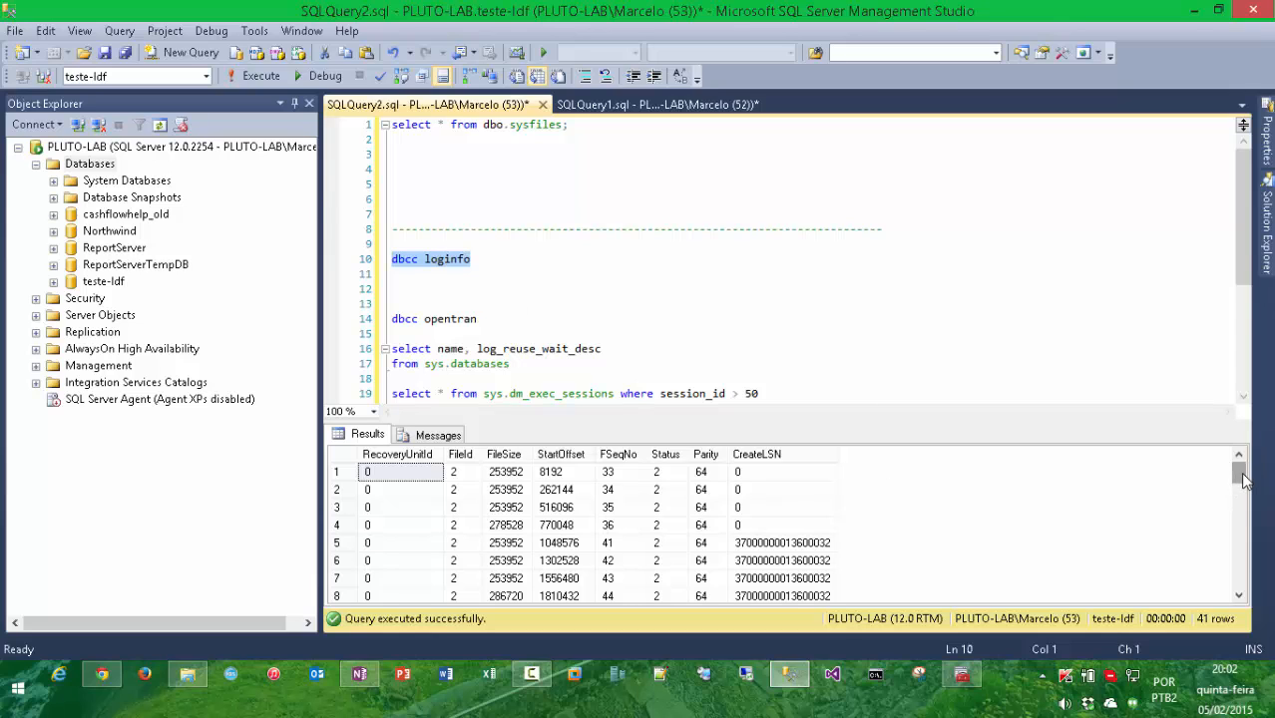
pyautogui.moveTo(1245, 480); pyautogui.dragTo(1255, 538)
pyautogui.scroll(1, 1256, 537)
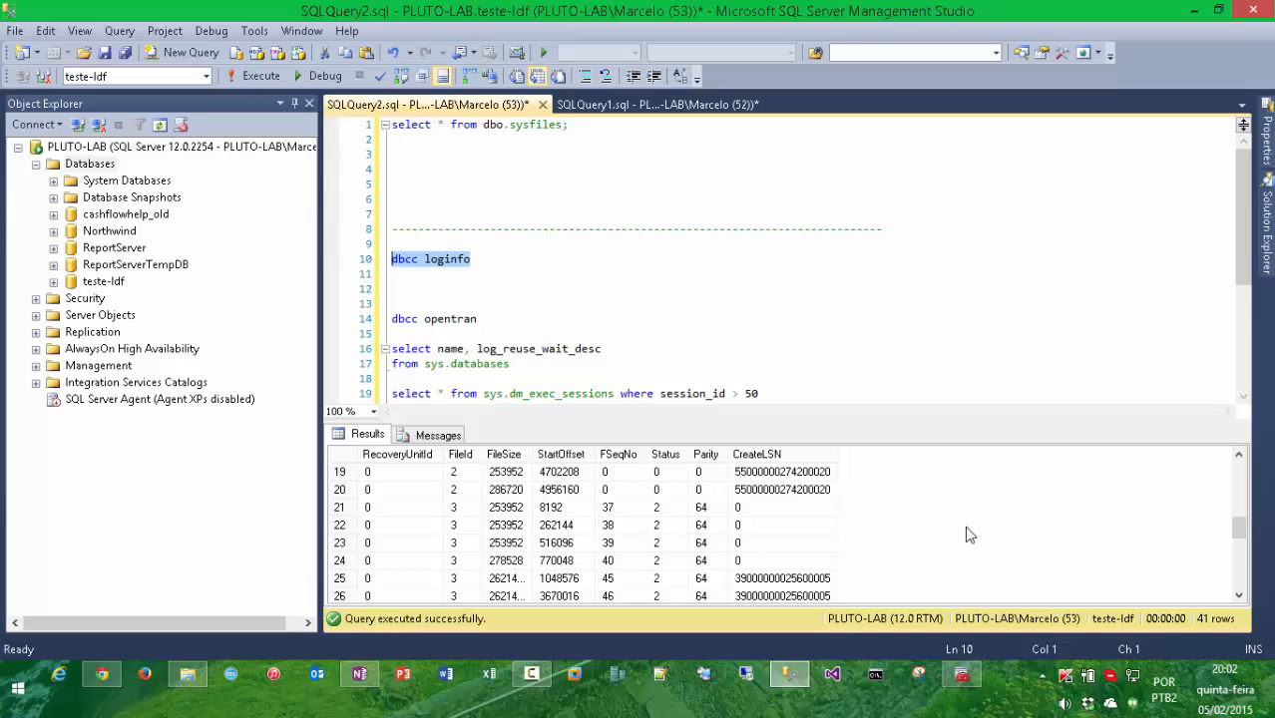
pyautogui.click(672, 509)
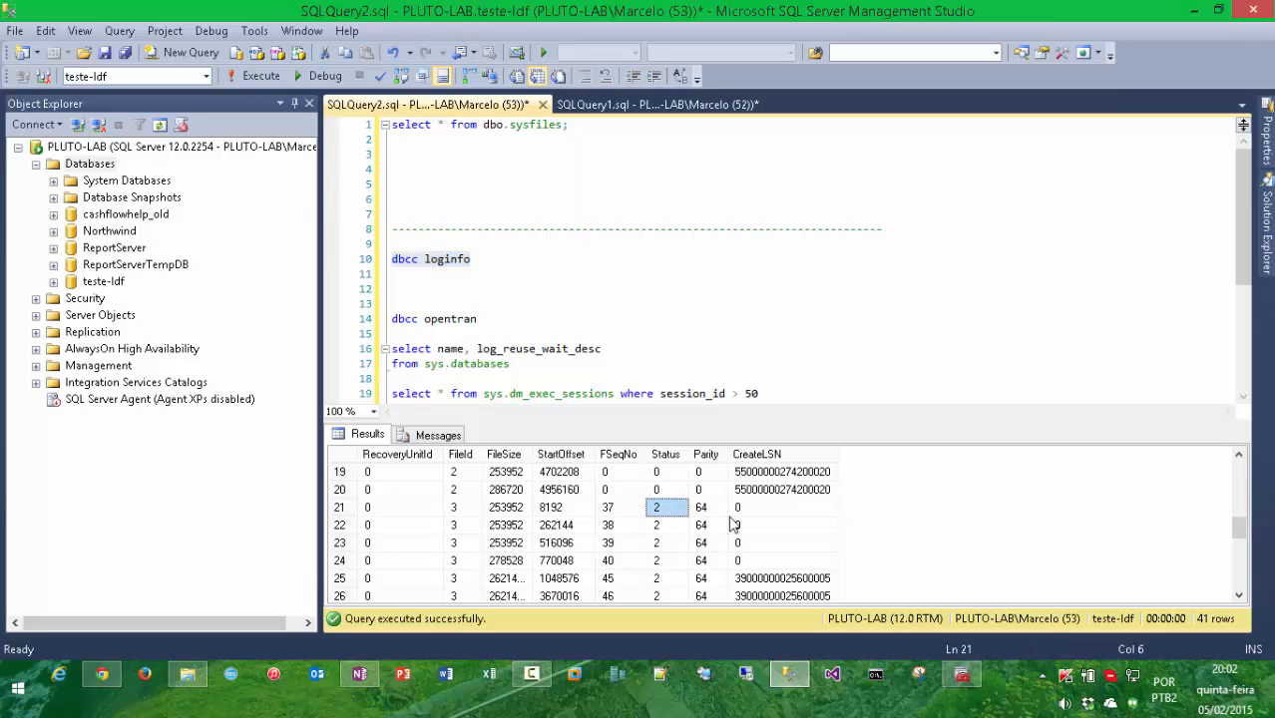
pyautogui.hotkey('ctrl', 'r')
# End the sys.databases query with a semicolon and set it apart with two extra blank lines above and below
pyautogui.click(550, 363)
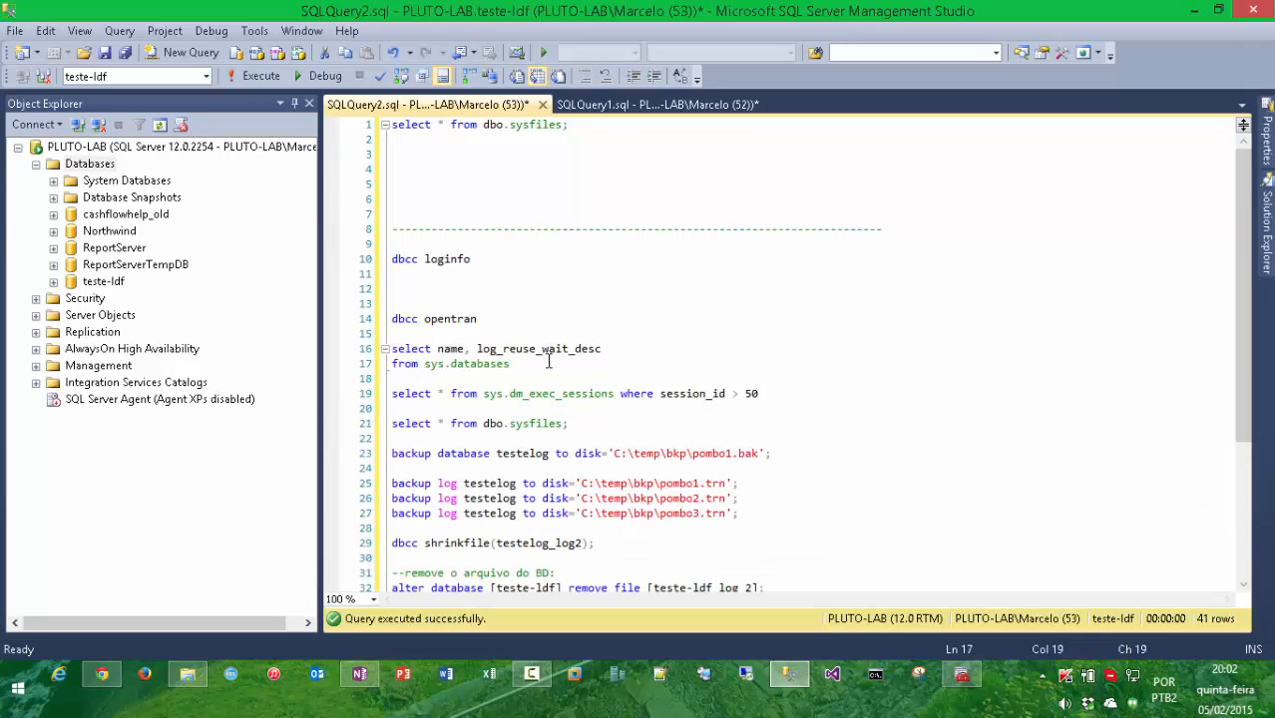
pyautogui.write(';')
pyautogui.press('Return')
pyautogui.press('Return')
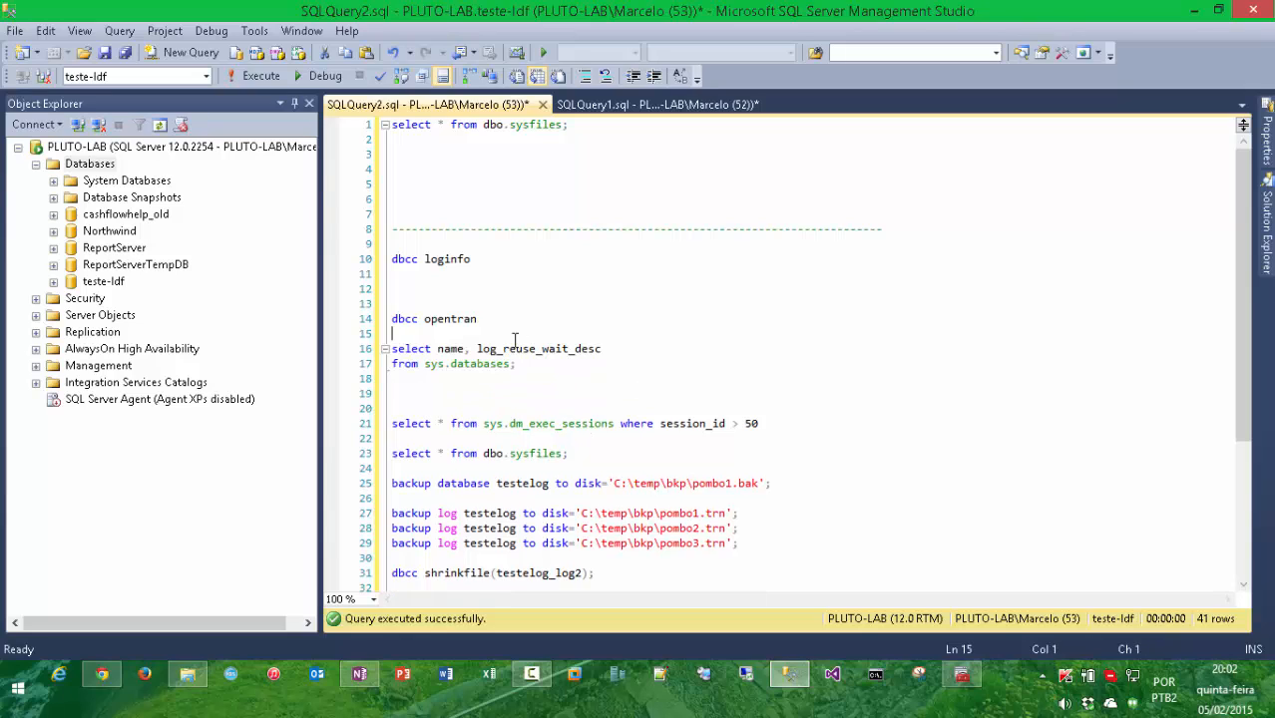
pyautogui.press('Return')
pyautogui.press('Return')
pyautogui.click(585, 393)
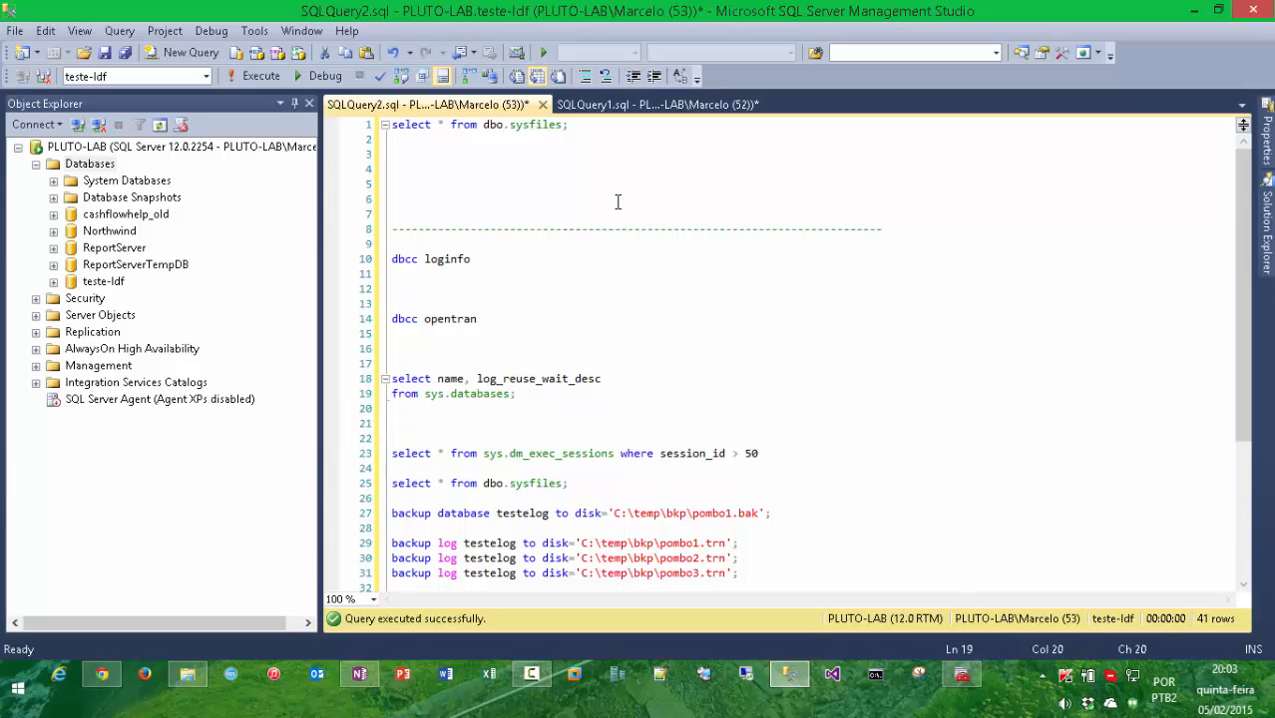
# Review the log_reuse_wait_desc column and sys.databases source, and run select name, log_reuse_wait_desc from sys.databases;
pyautogui.moveTo(474, 379); pyautogui.dragTo(602, 379)
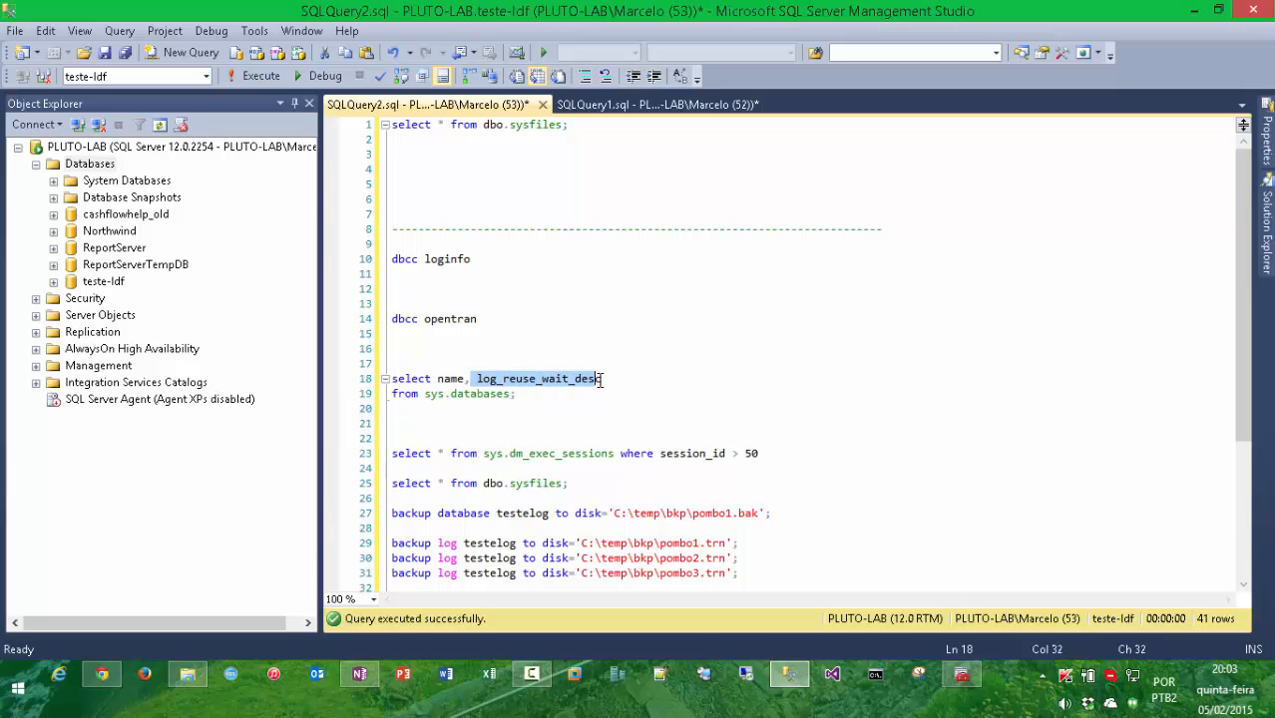
pyautogui.click(603, 380)
pyautogui.moveTo(444, 394); pyautogui.dragTo(497, 395)
pyautogui.click(497, 395)
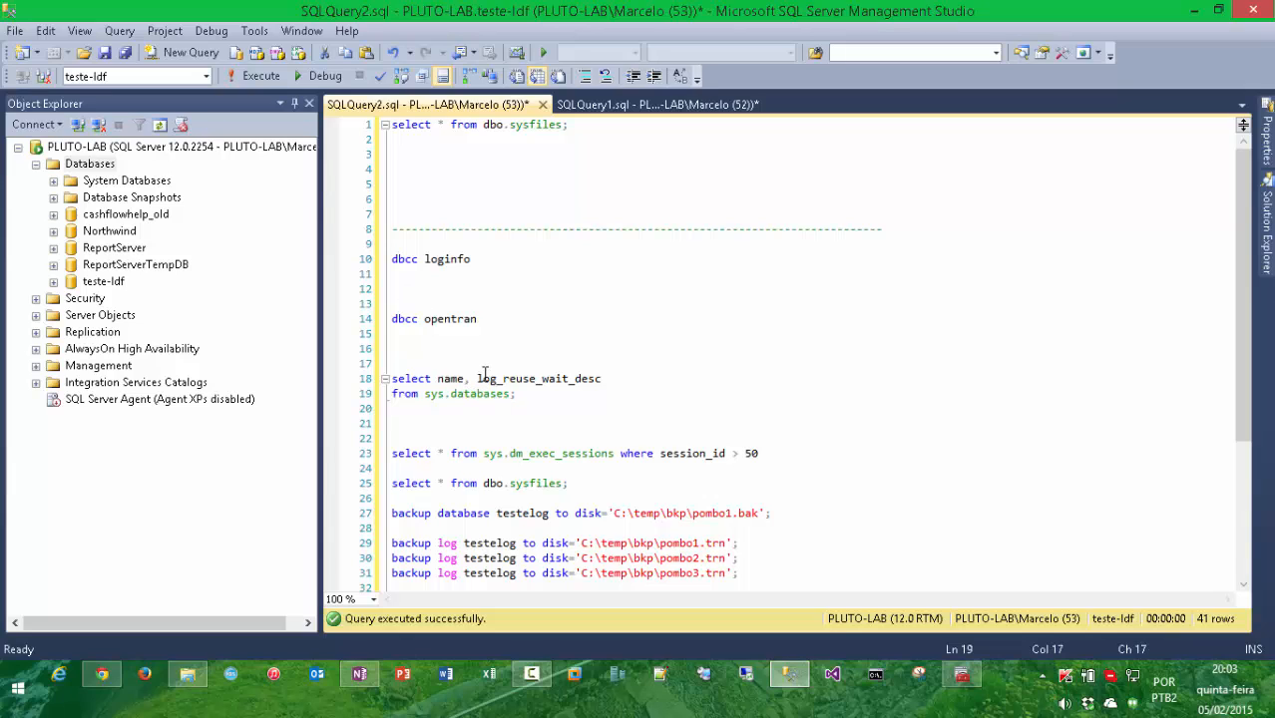
pyautogui.moveTo(515, 395); pyautogui.dragTo(380, 376)
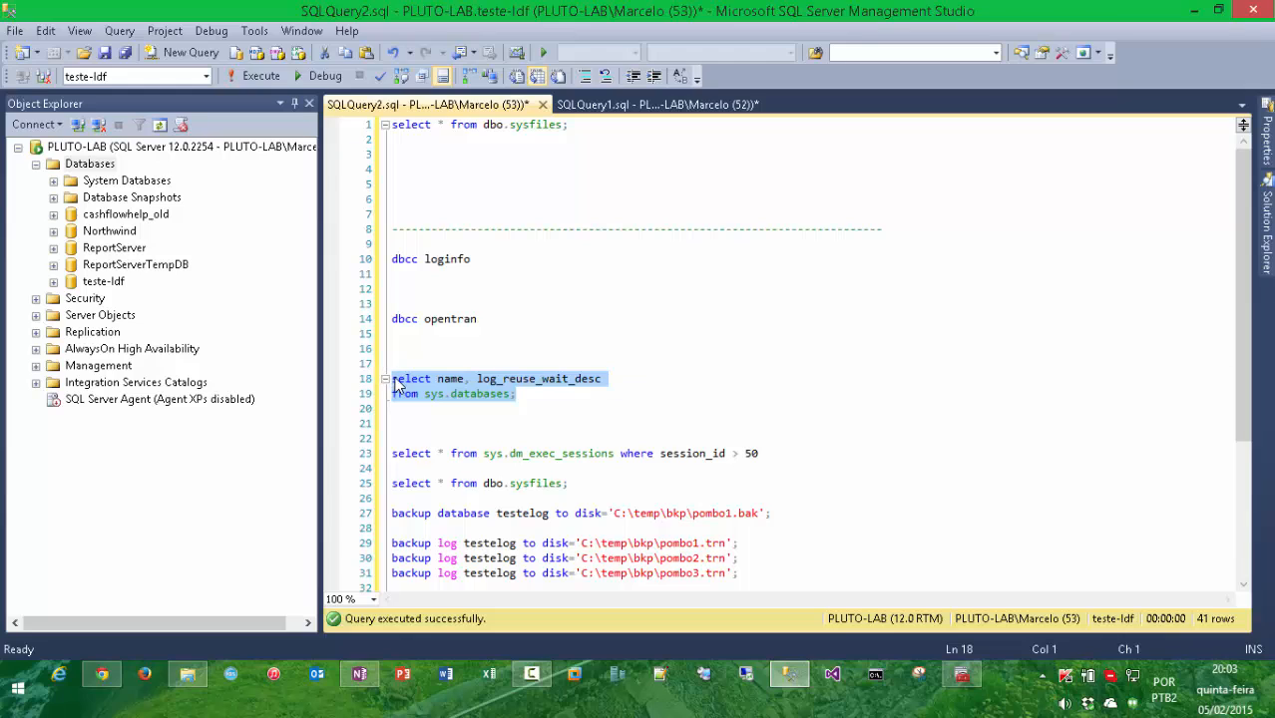
pyautogui.press('F5')
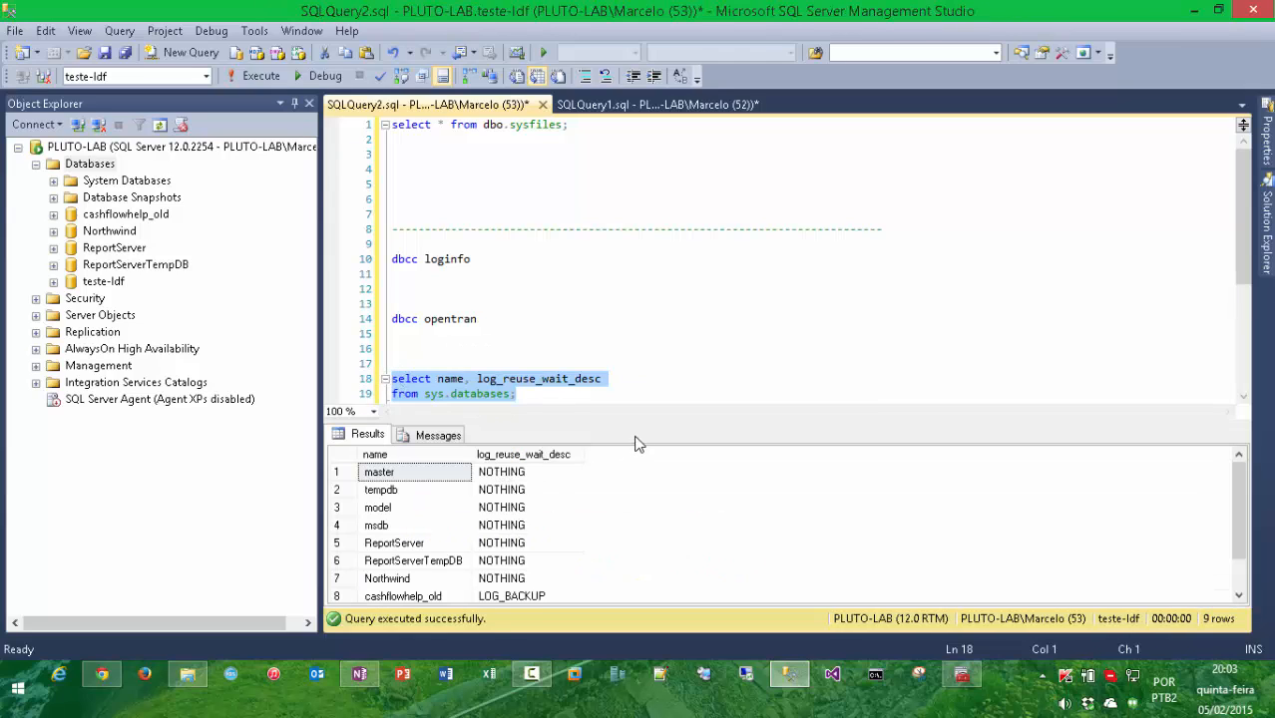
# Enlarge the results, widen the log_reuse_wait_desc column, examine the value for teste-ldf, and hide the results
pyautogui.scroll(-2, 671, 382)
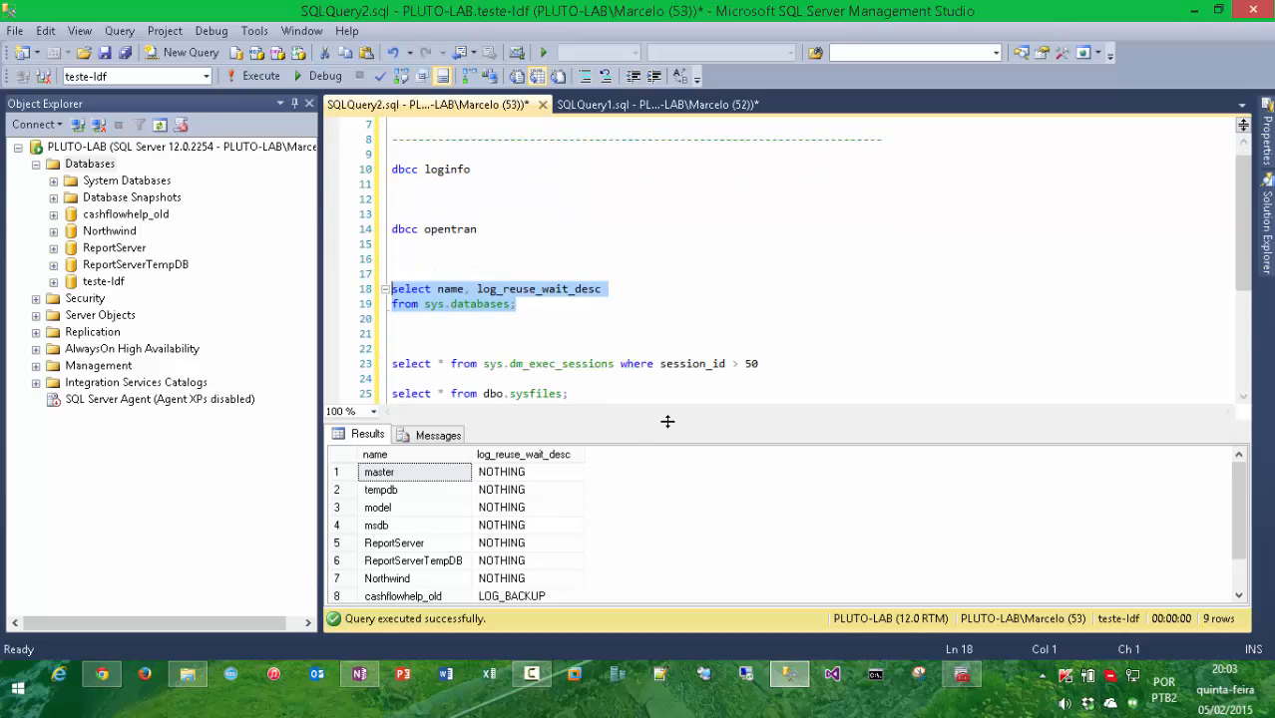
pyautogui.moveTo(664, 421); pyautogui.dragTo(665, 354)
pyautogui.scroll(-1, 666, 329)
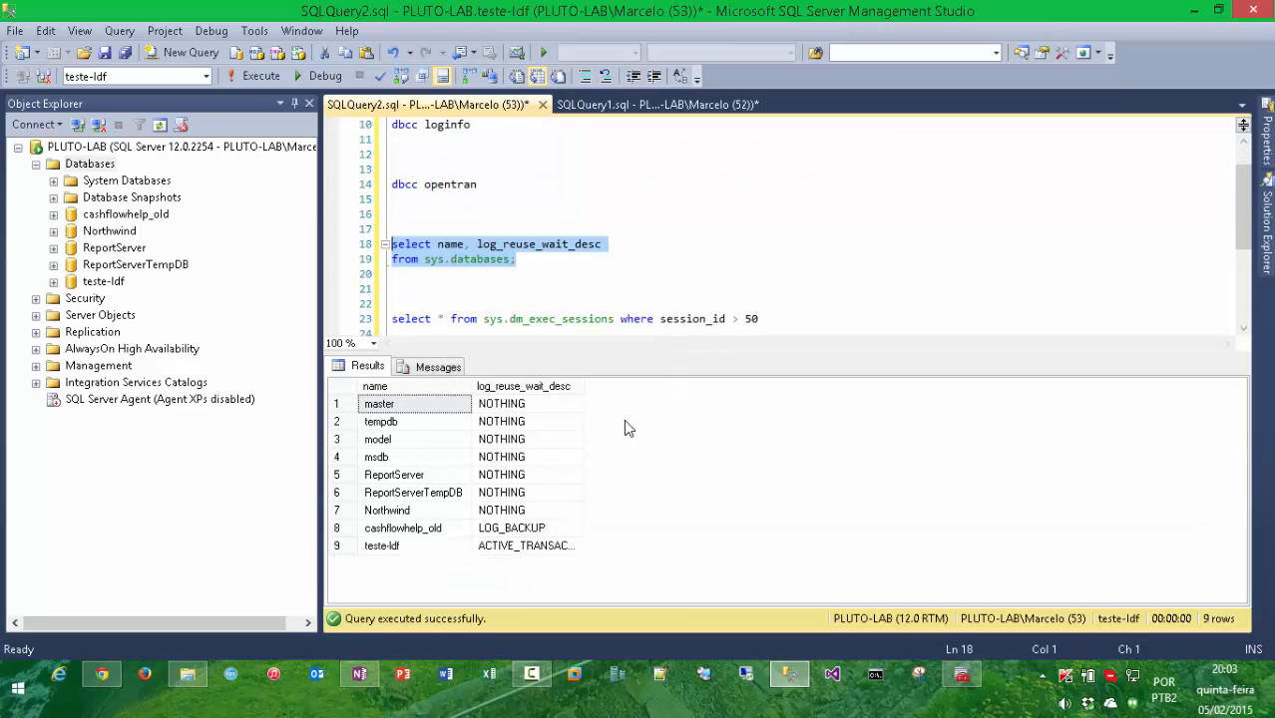
pyautogui.doubleClick(585, 387)
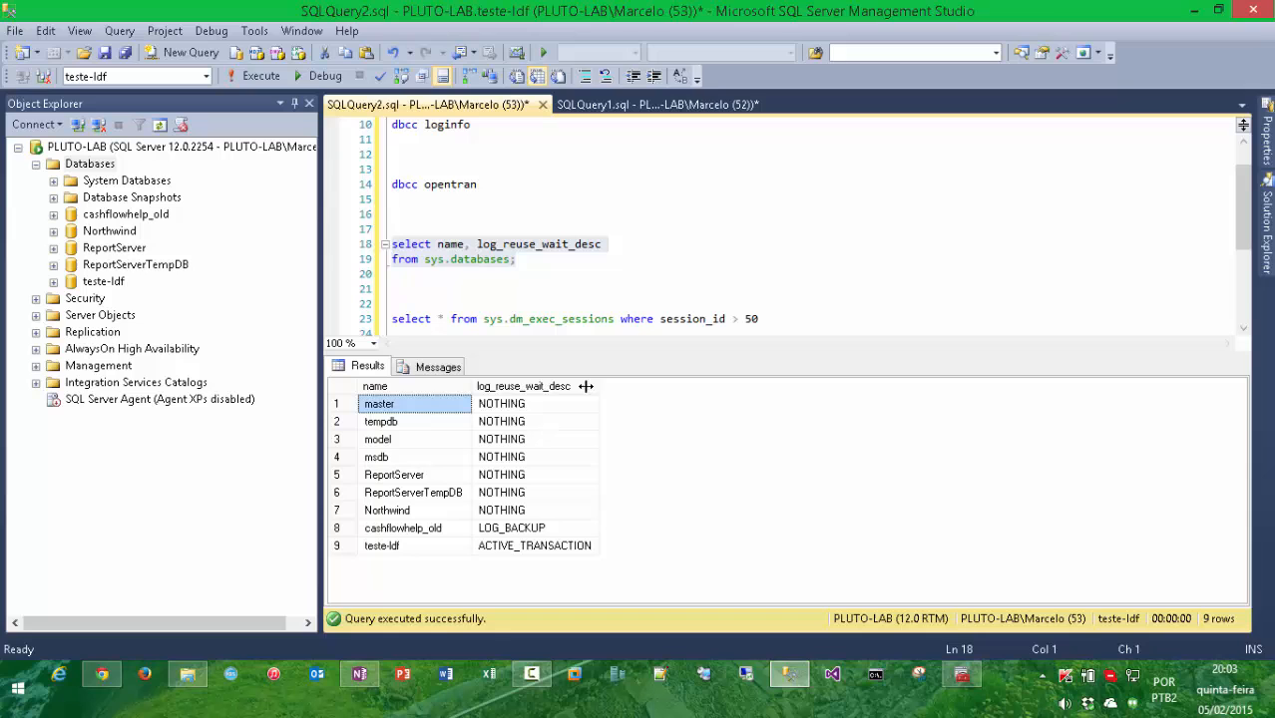
pyautogui.click(521, 546)
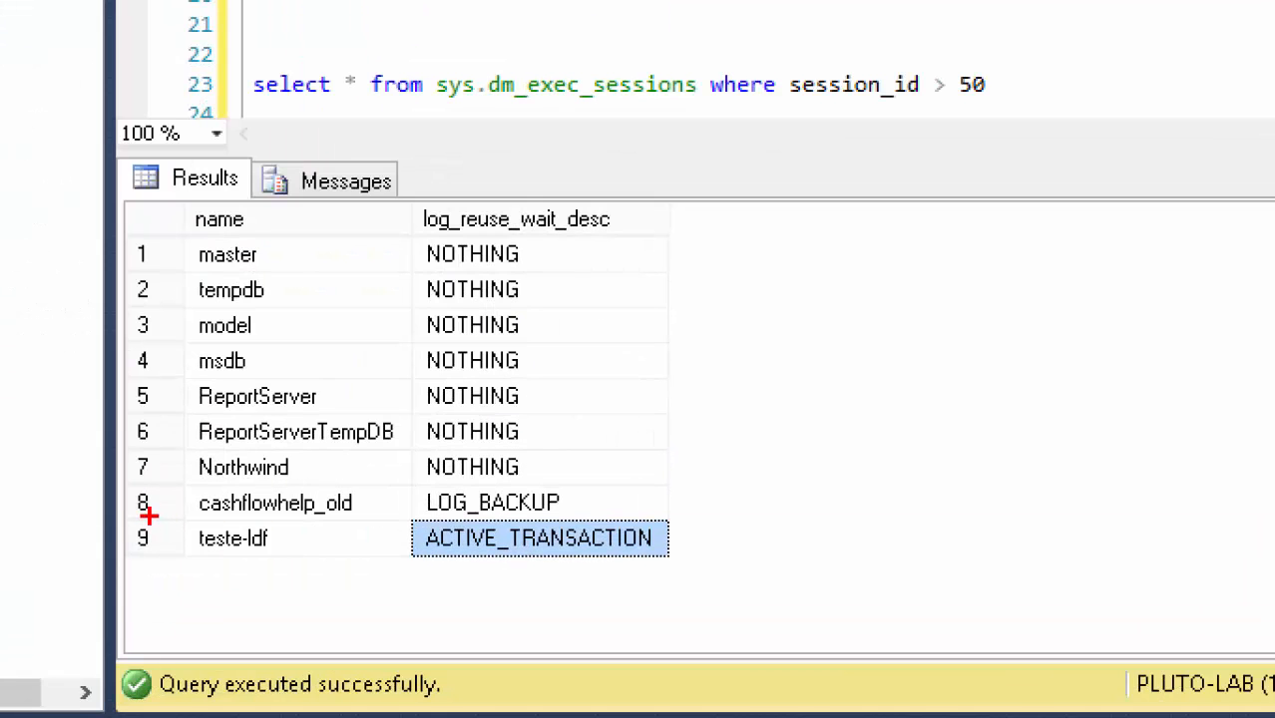
pyautogui.moveTo(120, 510)
pyautogui.mouseDown()
pyautogui.moveTo(783, 547)
pyautogui.moveTo(759, 569)
pyautogui.mouseUp()
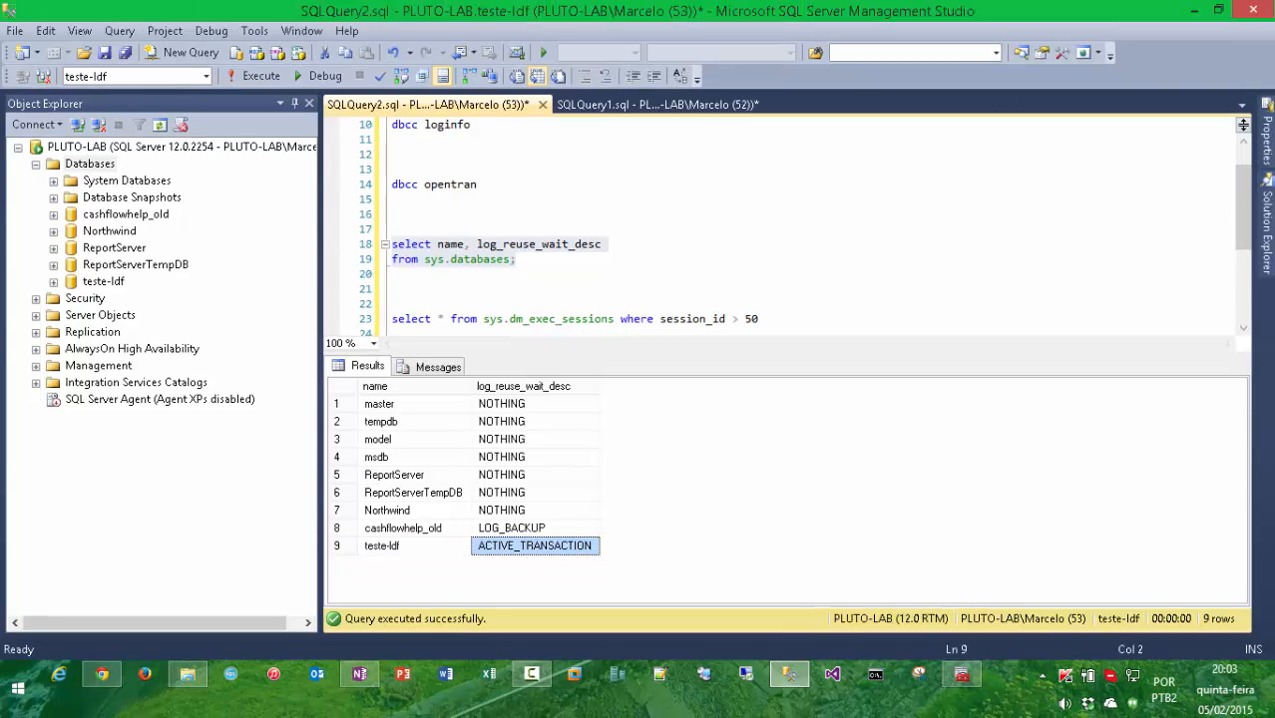
pyautogui.hotkey('ctrl', 'r')
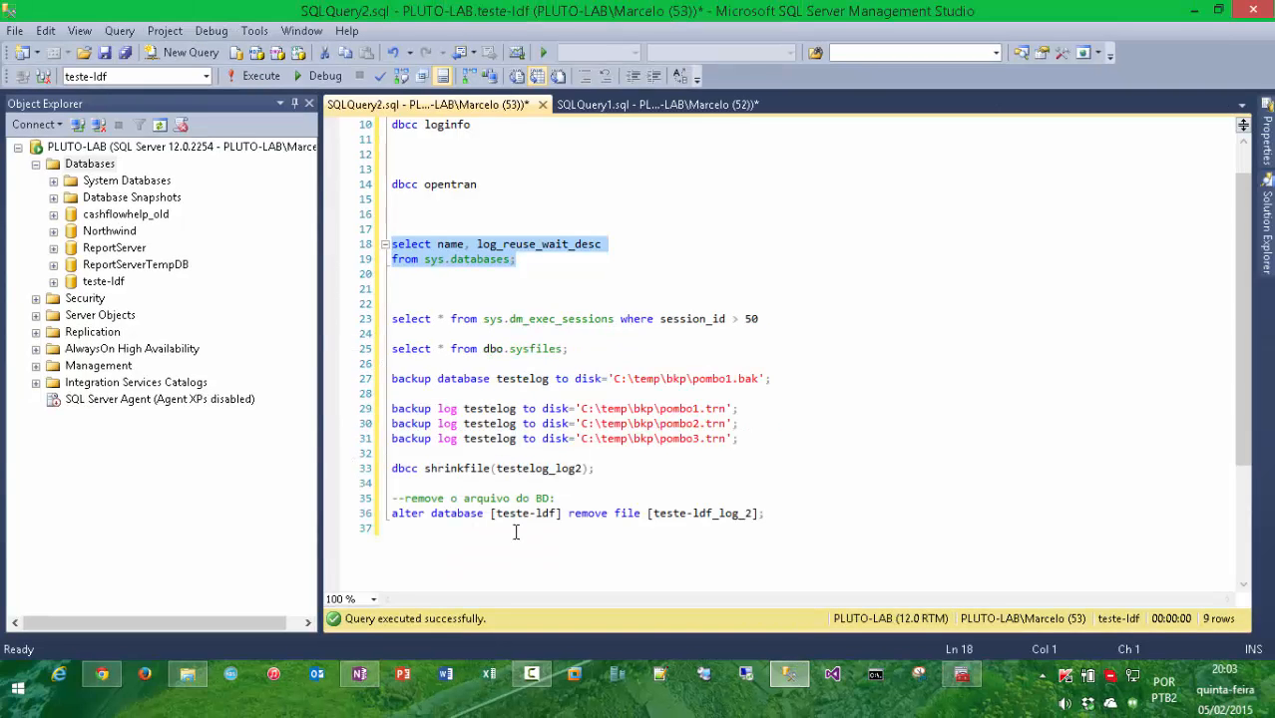
# Run dbcc opentran and match the SPID of the oldest active transaction with the session number of the SQLQuery1 window
pyautogui.scroll(1, 517, 247)
pyautogui.moveTo(479, 229); pyautogui.dragTo(356, 231)
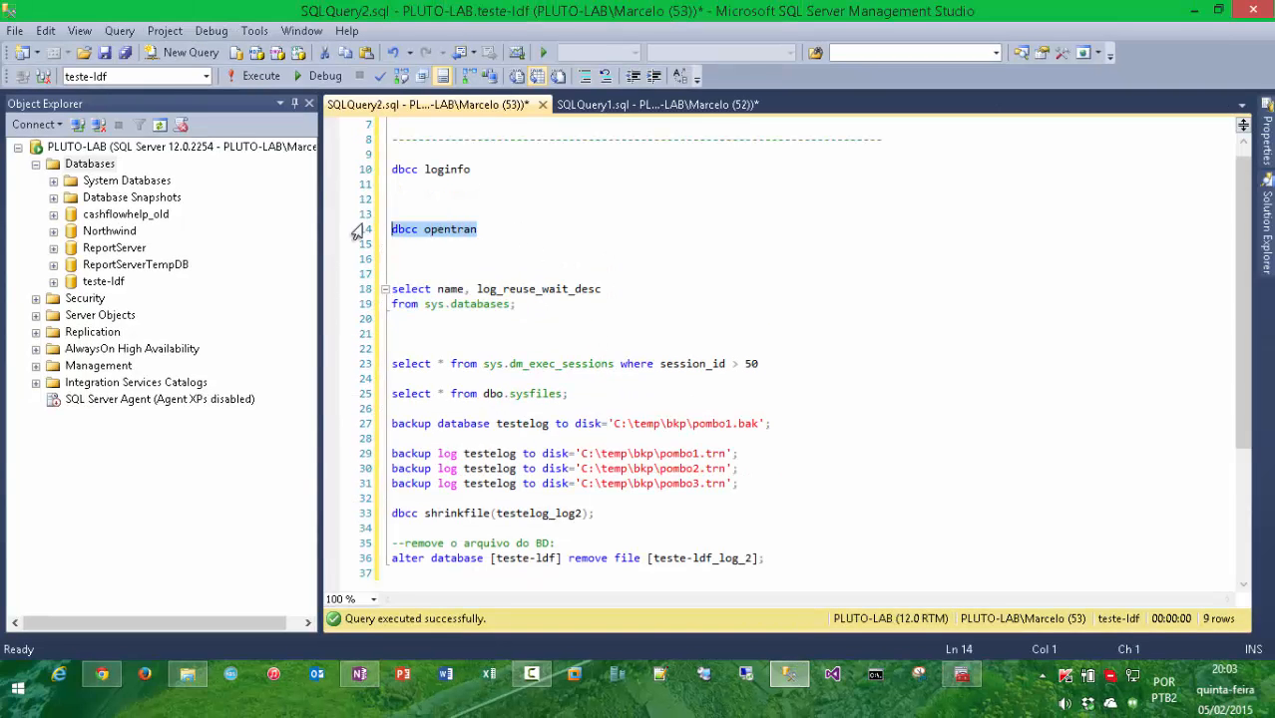
pyautogui.press('F5')
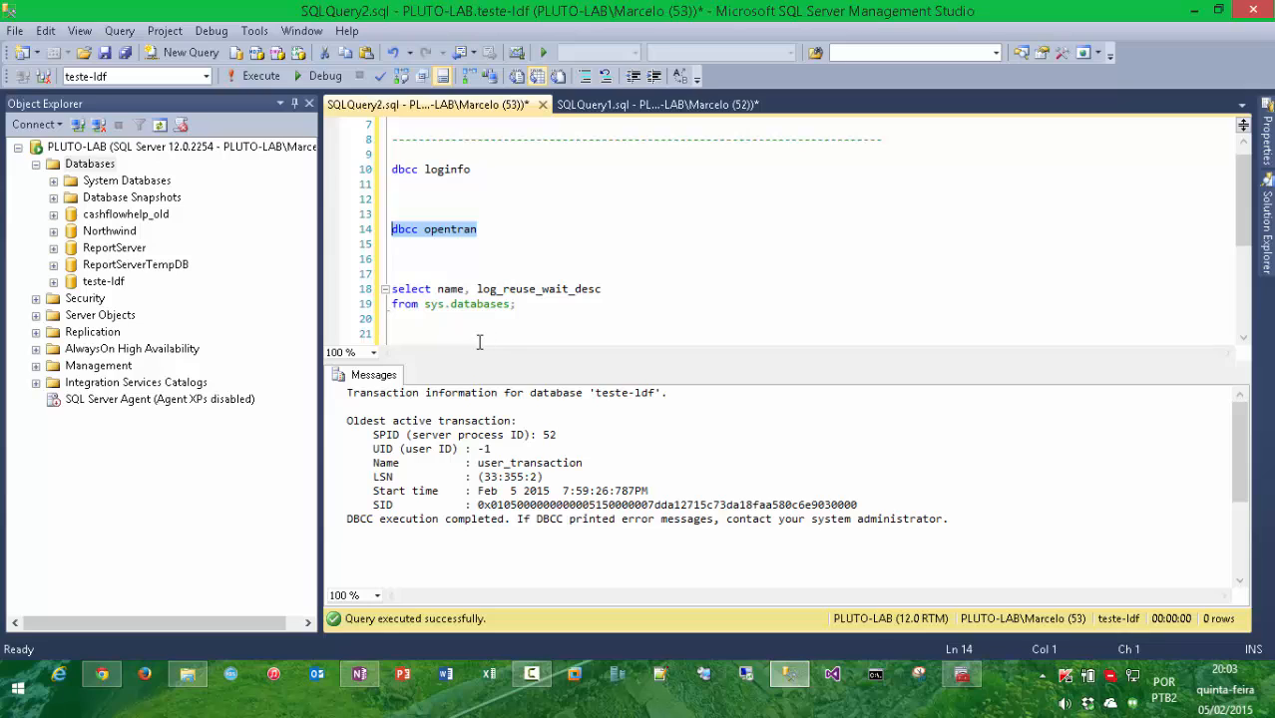
pyautogui.moveTo(557, 435); pyautogui.dragTo(537, 437)
pyautogui.click(548, 448)
pyautogui.click(538, 436)
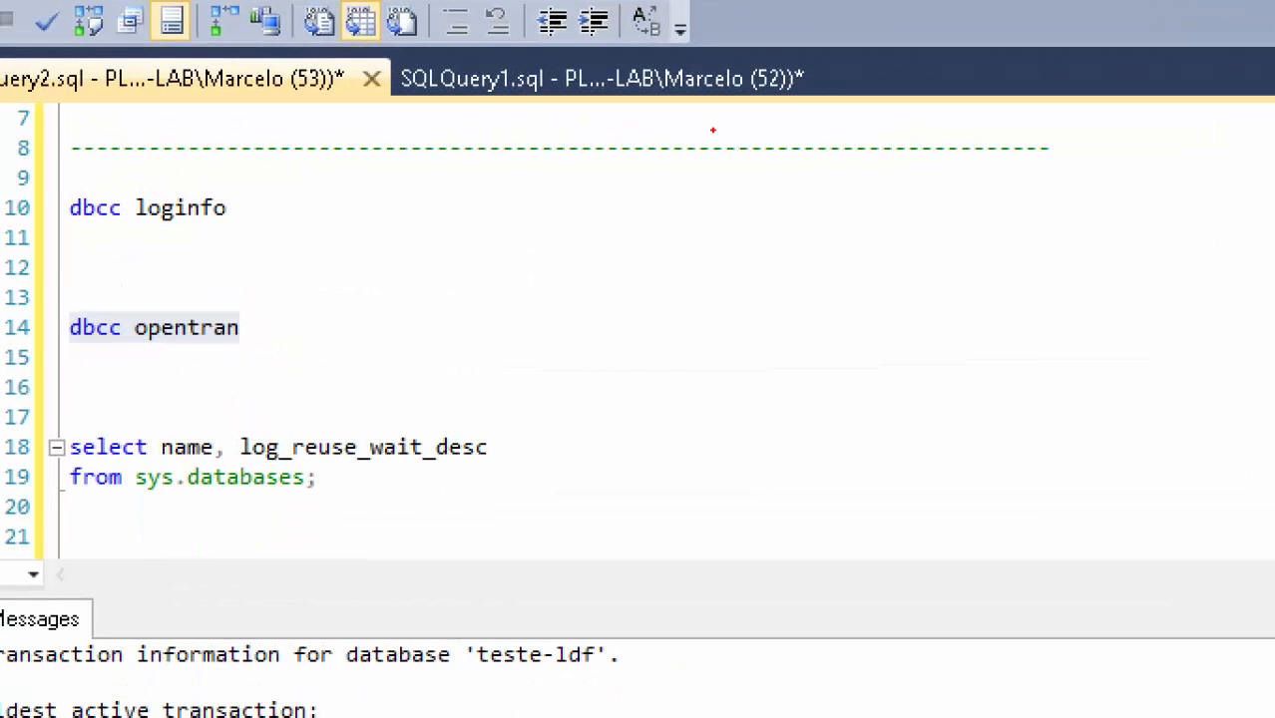
pyautogui.moveTo(741, 56); pyautogui.dragTo(845, 108)
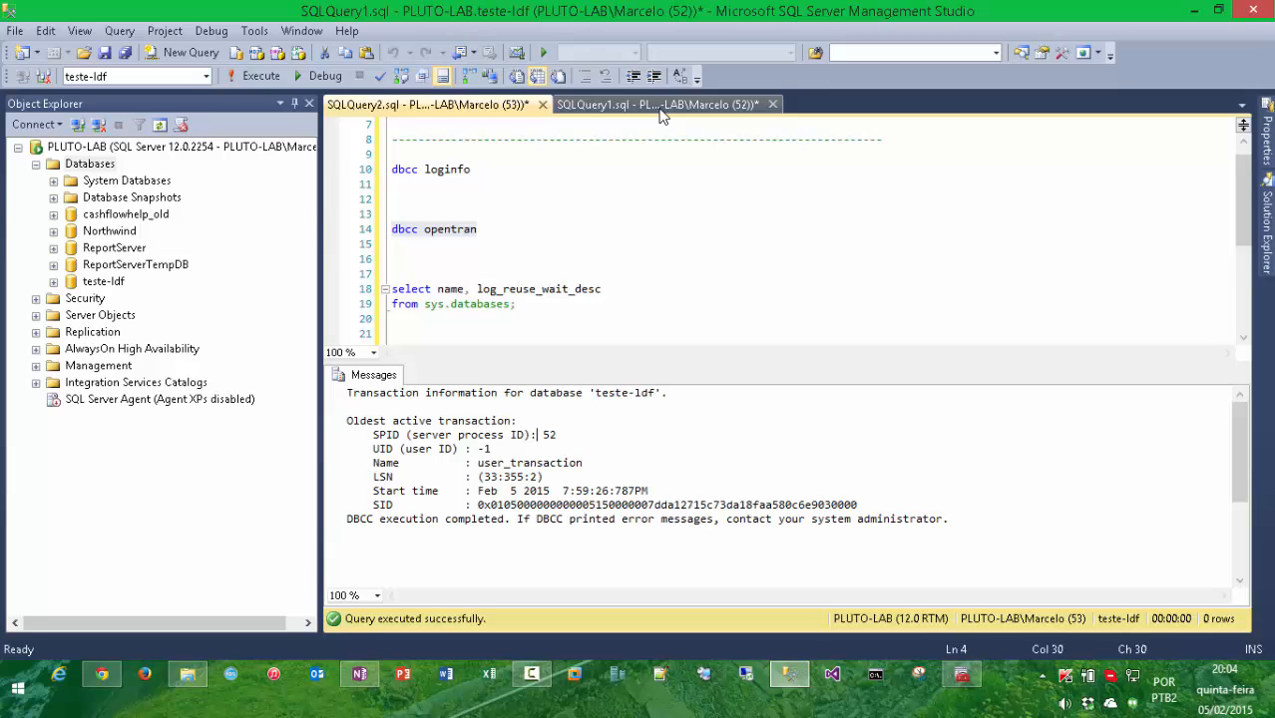
# In SQLQuery1, add a commit statement below select xact_state() and run only that statement to close the open transaction
pyautogui.click(660, 111)
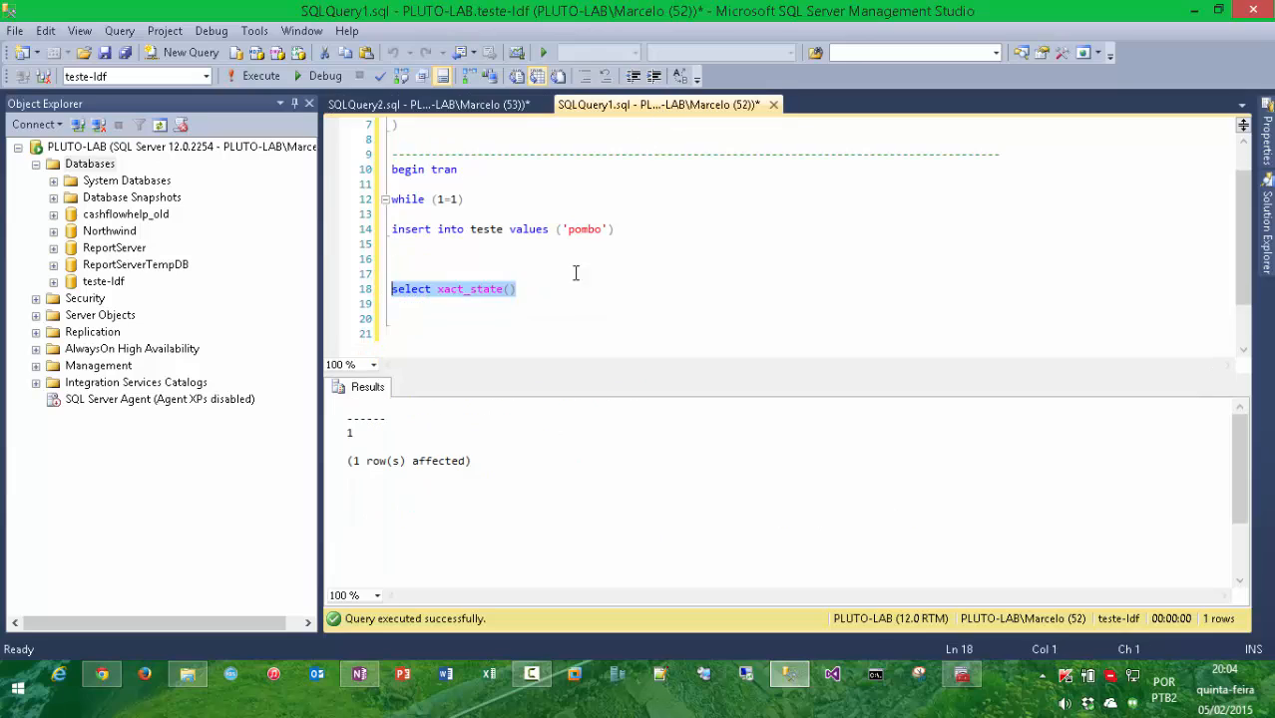
pyautogui.click(540, 285)
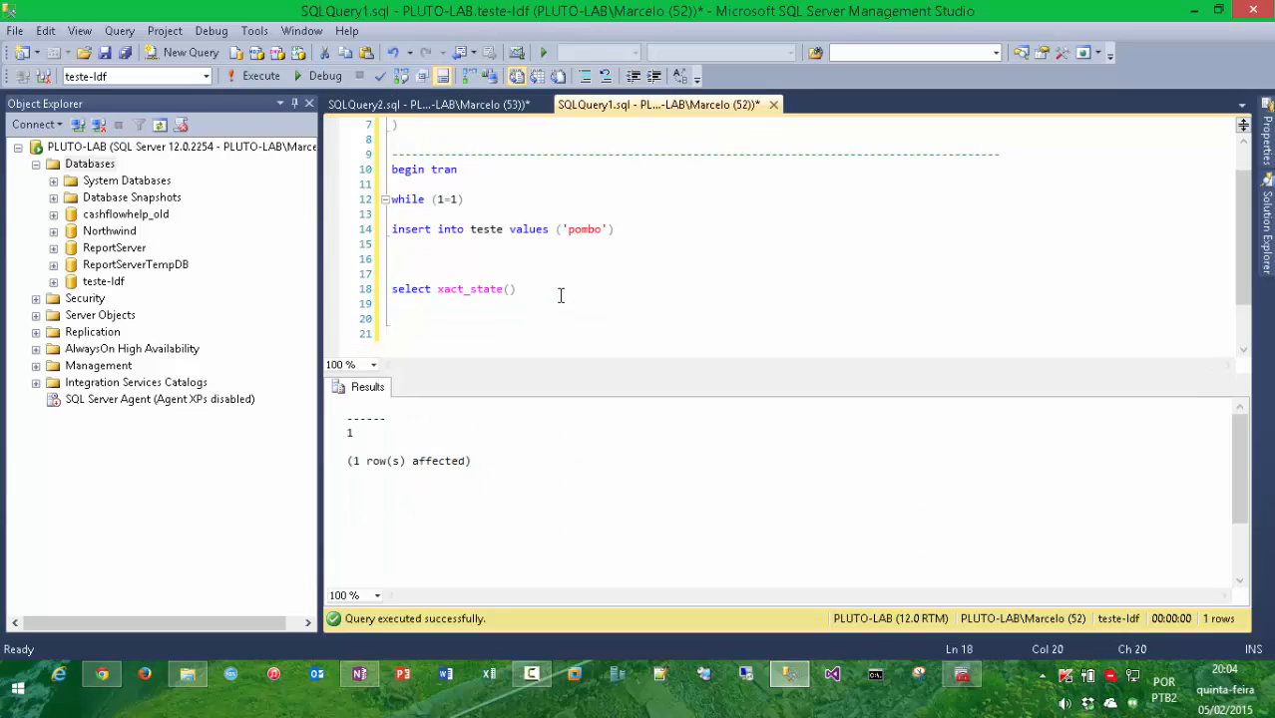
pyautogui.press('Down')
pyautogui.press('Return')
pyautogui.write('commit')
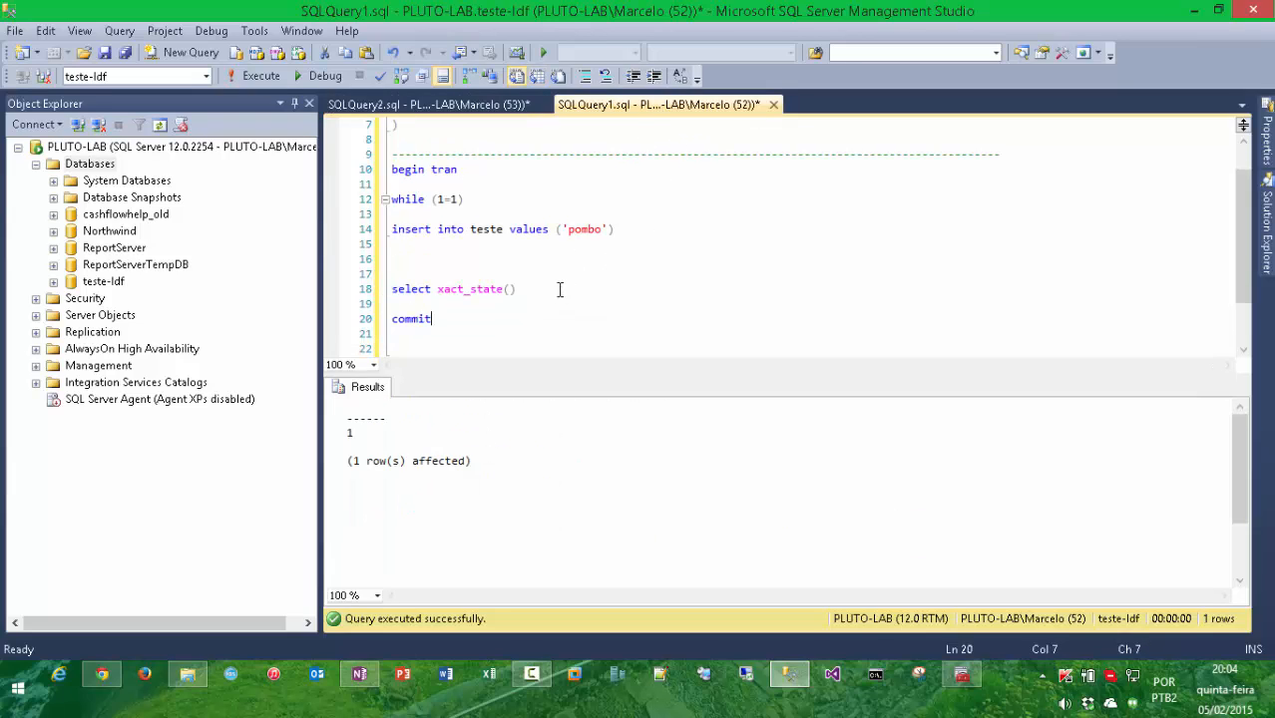
pyautogui.hotkey('shift', 'Home')
pyautogui.press('F5')
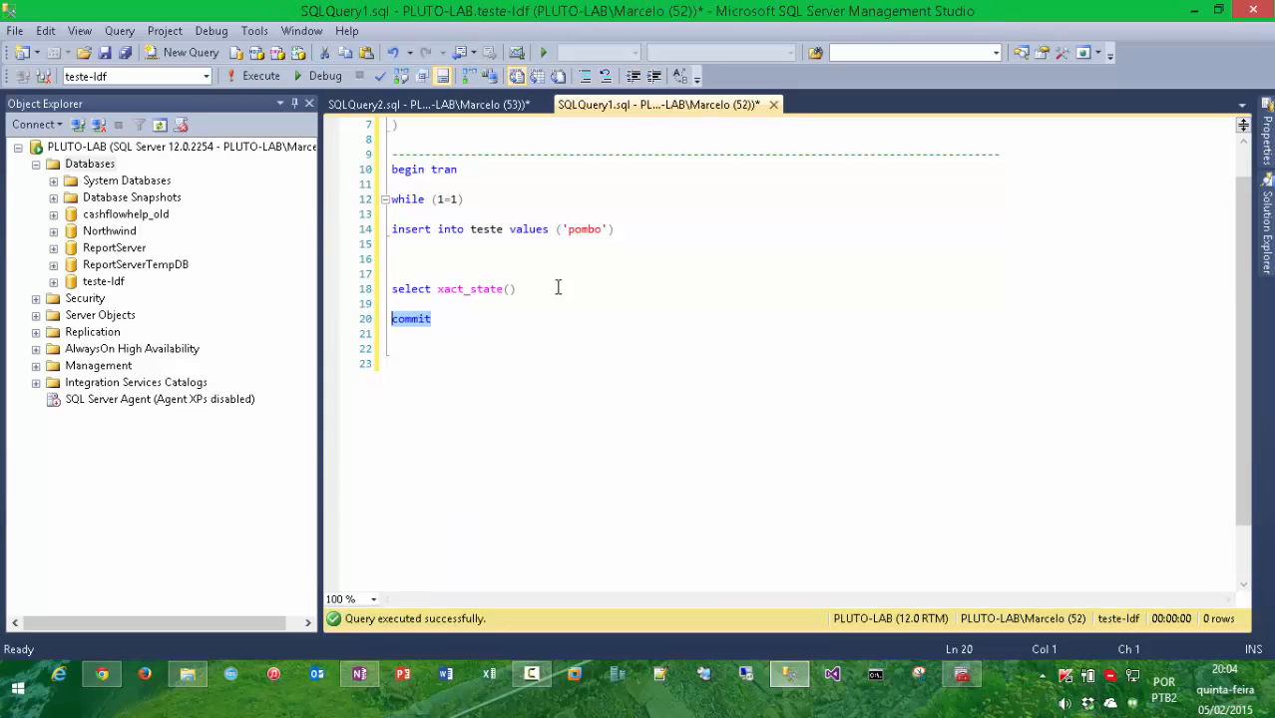
# Switch back to SQLQuery2, rerun only dbcc opentran to check for open transactions, and hide the messages
pyautogui.click(521, 108)
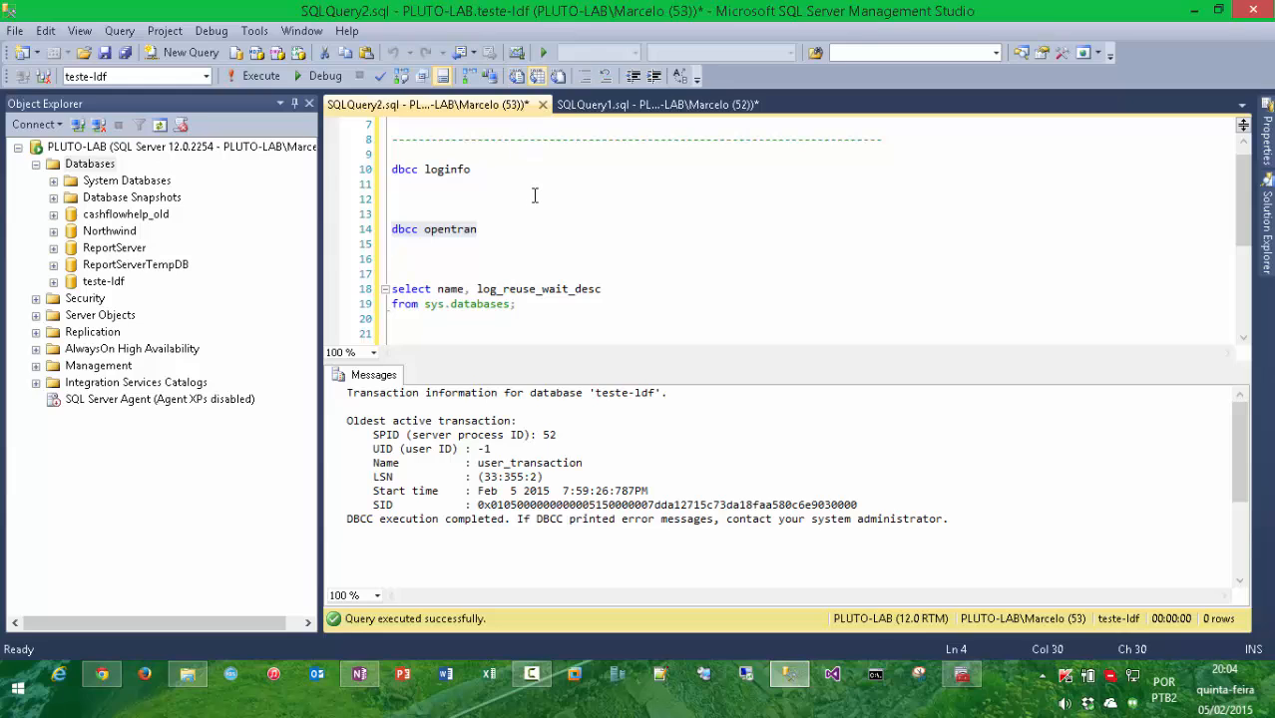
pyautogui.click(478, 249)
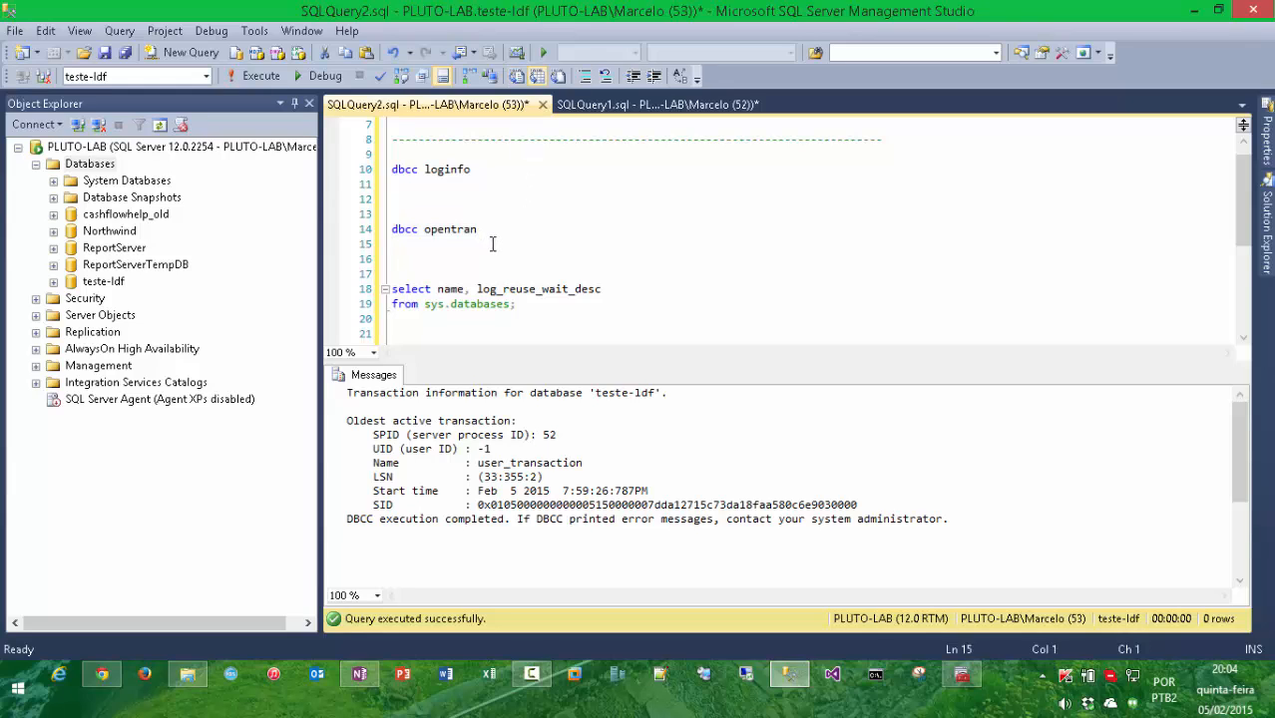
pyautogui.moveTo(498, 230); pyautogui.dragTo(362, 230)
pyautogui.press('F5')
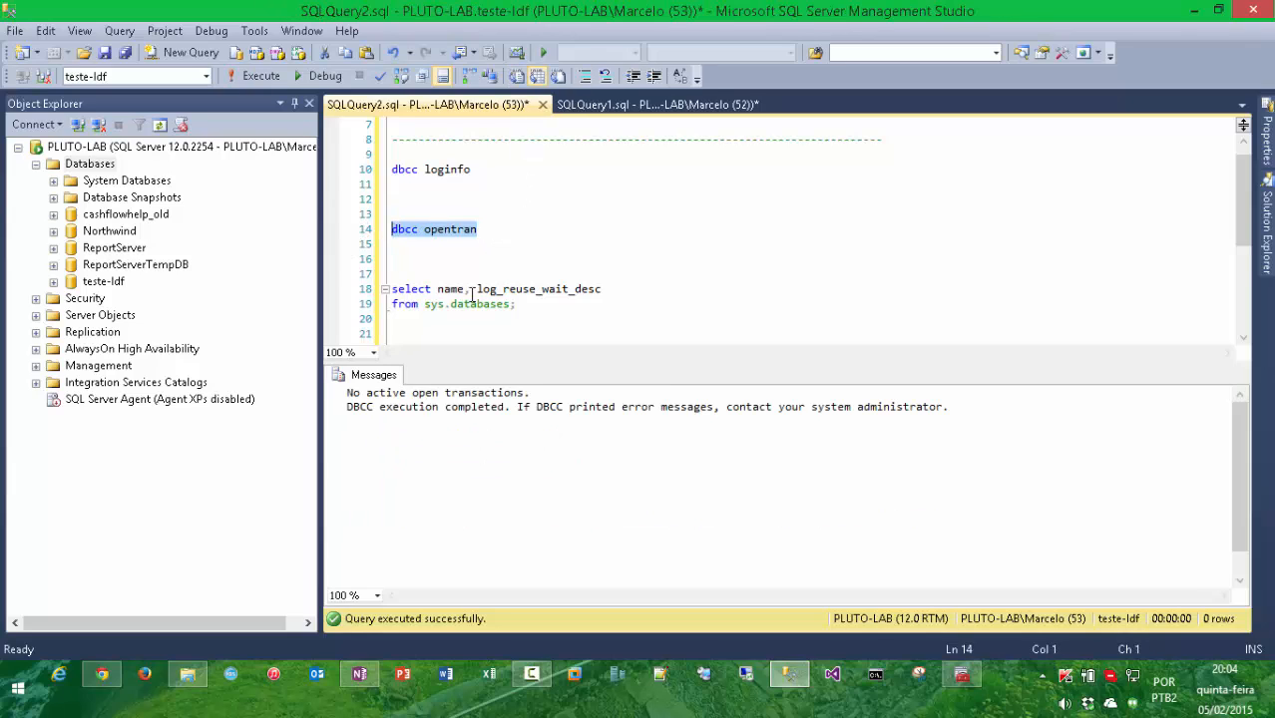
pyautogui.hotkey('ctrl', 'r')
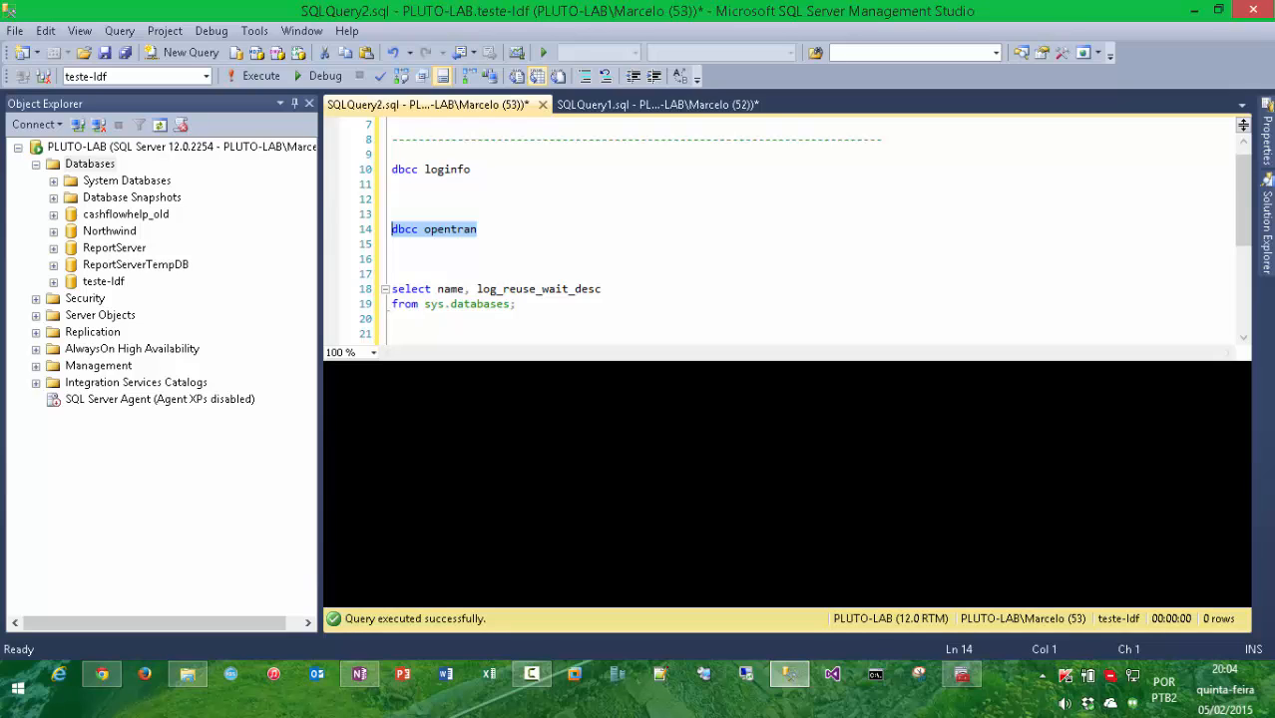
# Rerun the name, log_reuse_wait_desc query on sys.databases, check the value for teste-ldf, and hide the results
pyautogui.moveTo(393, 330); pyautogui.dragTo(371, 289)
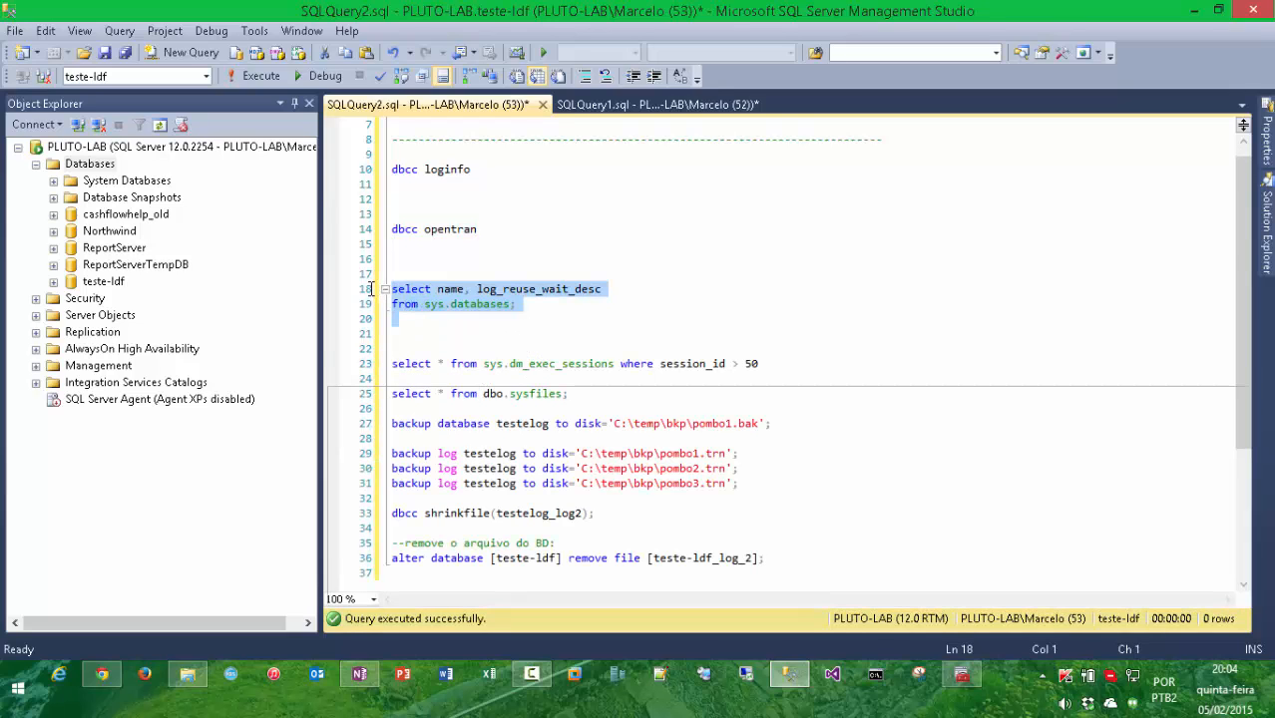
pyautogui.press('F5')
pyautogui.click(521, 559)
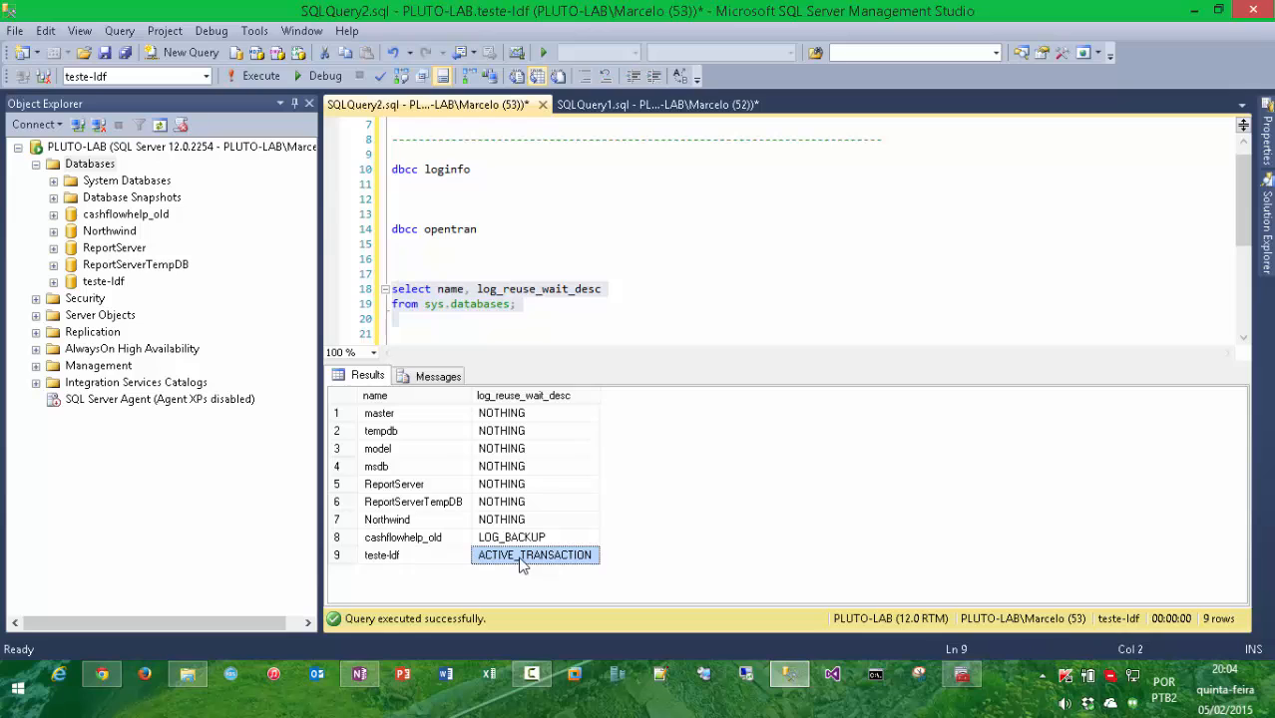
pyautogui.hotkey('ctrl', 'r')
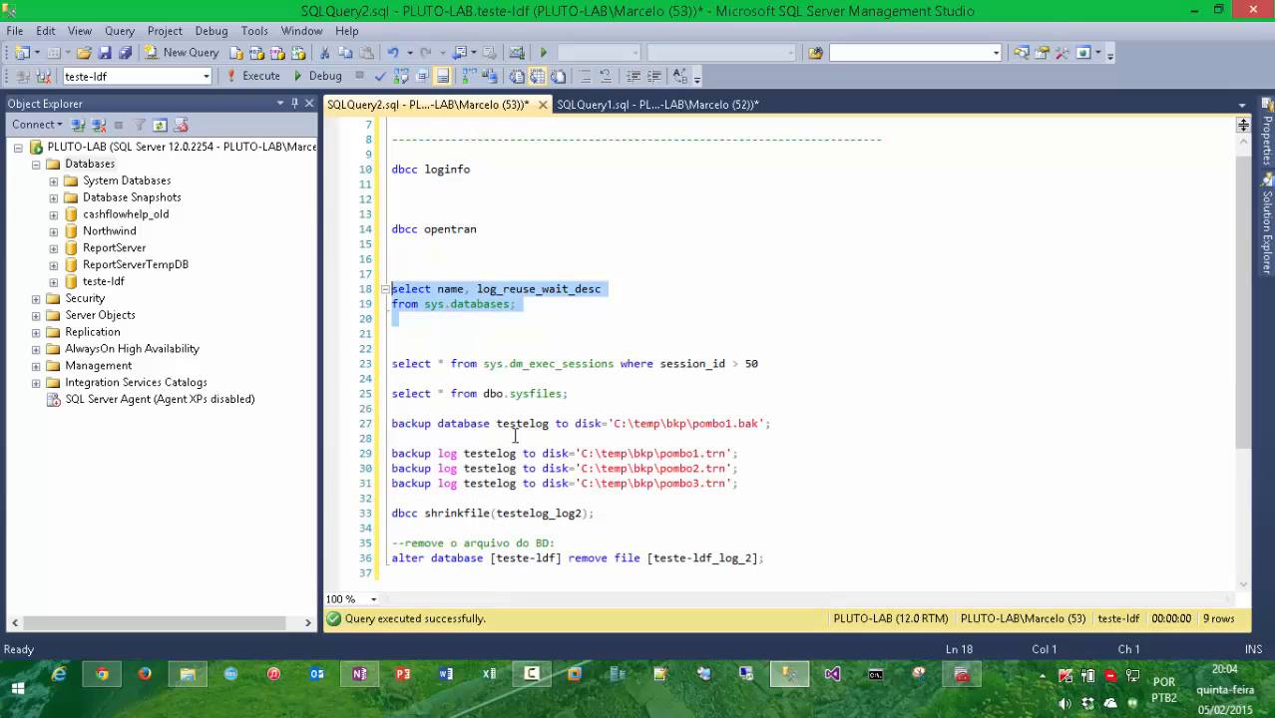
# Run only dbcc loginfo, look through the listed virtual log files, and hide the results
pyautogui.moveTo(499, 171); pyautogui.dragTo(353, 178)
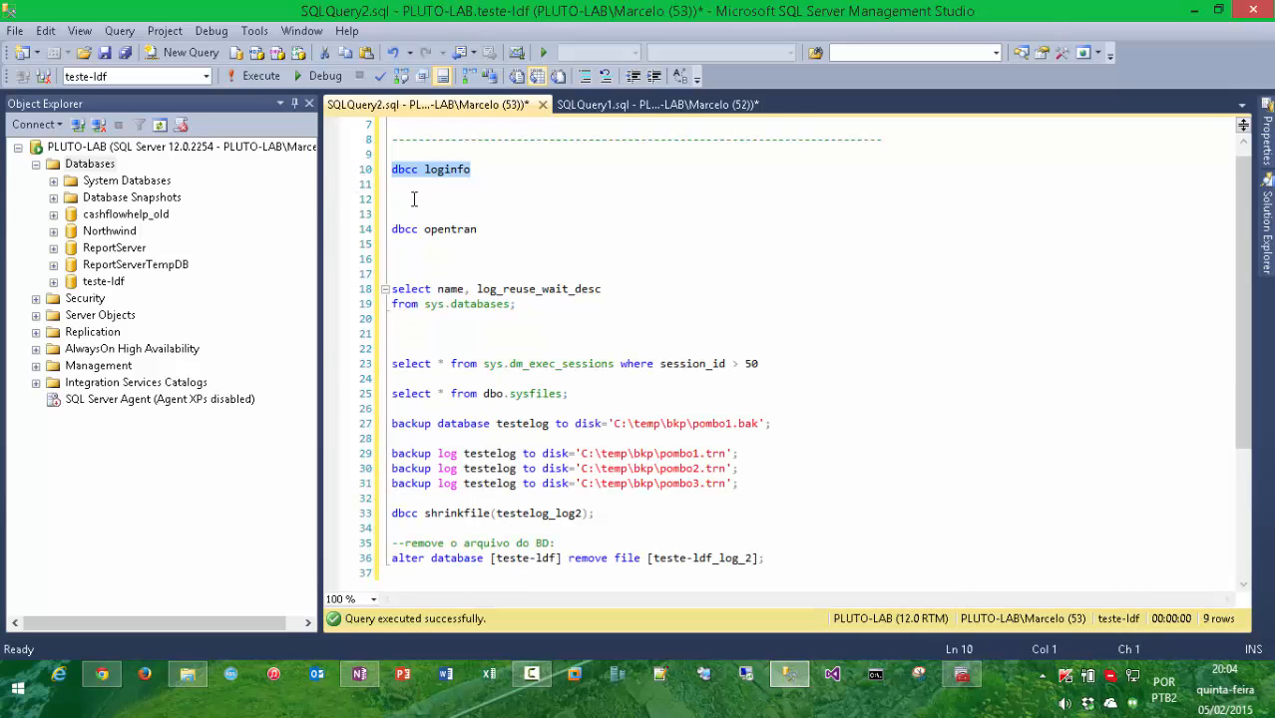
pyautogui.press('F5')
pyautogui.moveTo(1239, 425)
pyautogui.mouseDown()
pyautogui.moveTo(1244, 599)
pyautogui.moveTo(1241, 439)
pyautogui.mouseUp()
pyautogui.hotkey('ctrl', 'r')
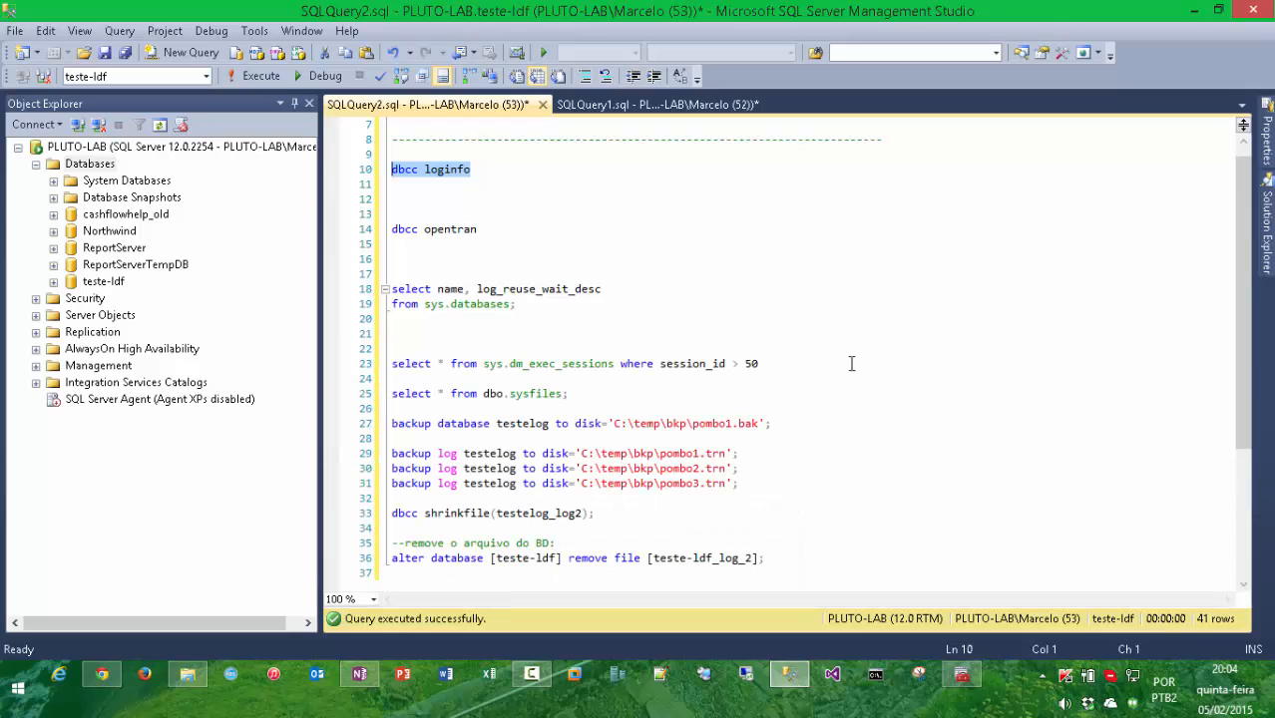
# Try to remove teste-ldf_log_2 by running the alter database [teste-ldf] remove file statement, and hide the messages
pyautogui.click(732, 504)
pyautogui.moveTo(766, 559); pyautogui.dragTo(340, 566)
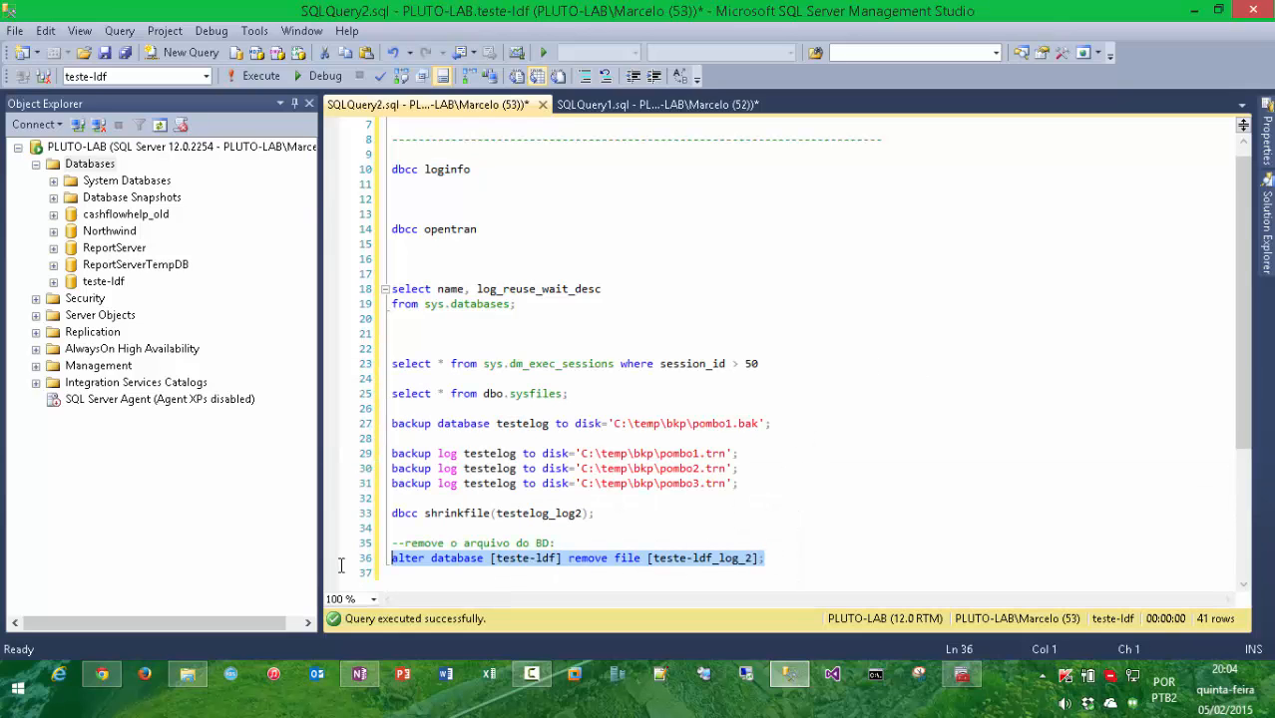
pyautogui.press('F5')
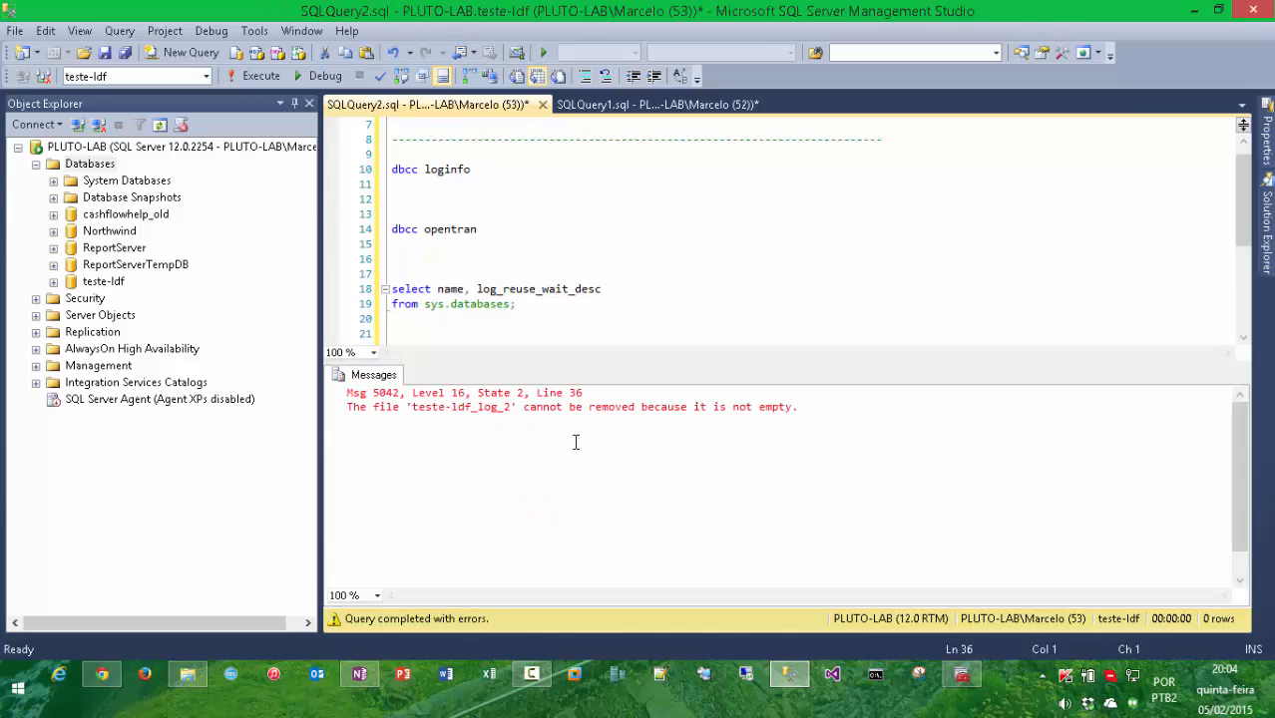
pyautogui.hotkey('ctrl', 'r')
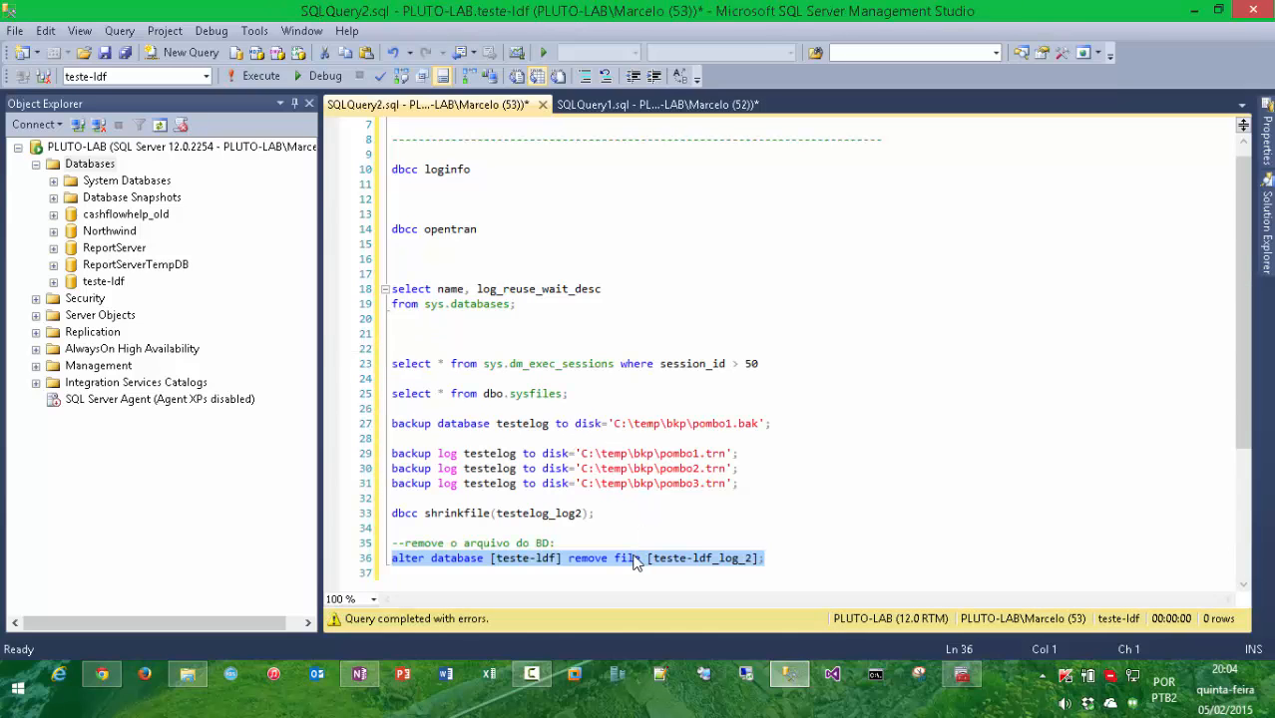
pyautogui.hotkey('ctrl', 'r')
pyautogui.hotkey('ctrl', 'r')
pyautogui.click(535, 409)
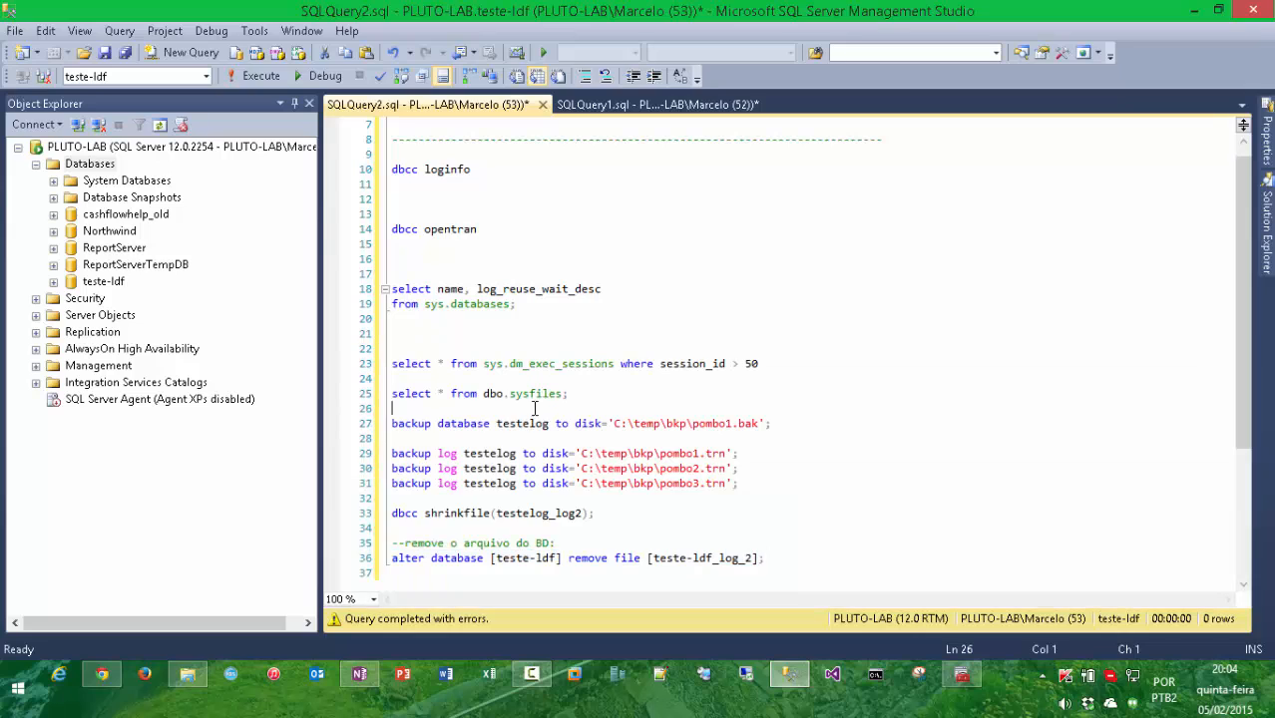
# Select the backup database statement, inspect the backup folder C:\temp\bkp in File Explorer, and return to the query editor
pyautogui.click(782, 423)
pyautogui.moveTo(787, 424); pyautogui.dragTo(387, 437)
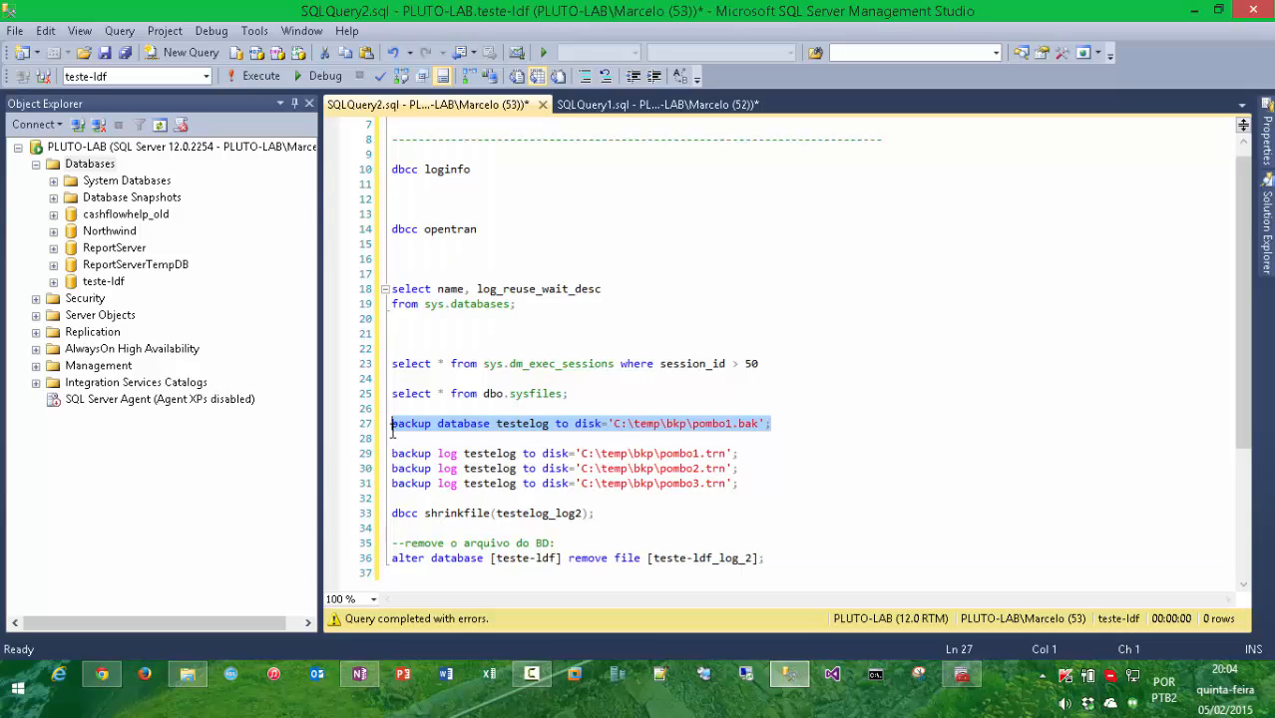
pyautogui.click(189, 677)
pyautogui.click(404, 200)
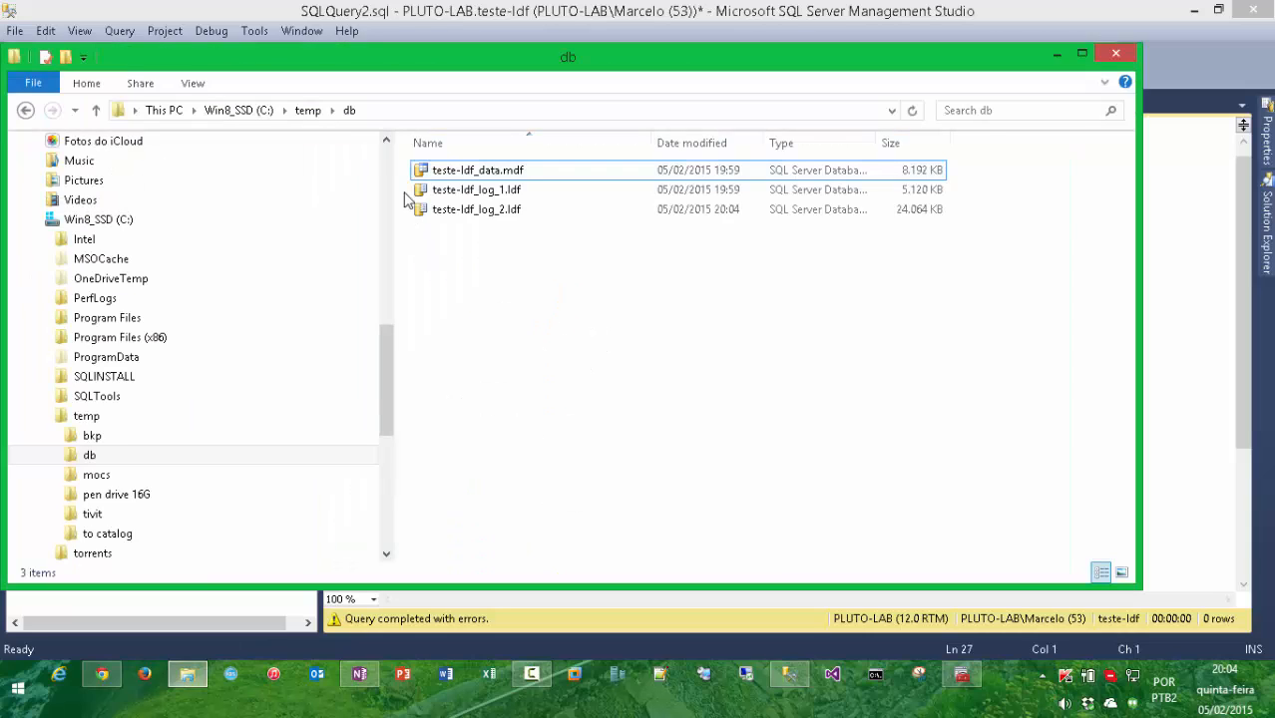
pyautogui.click(312, 111)
pyautogui.click(466, 178)
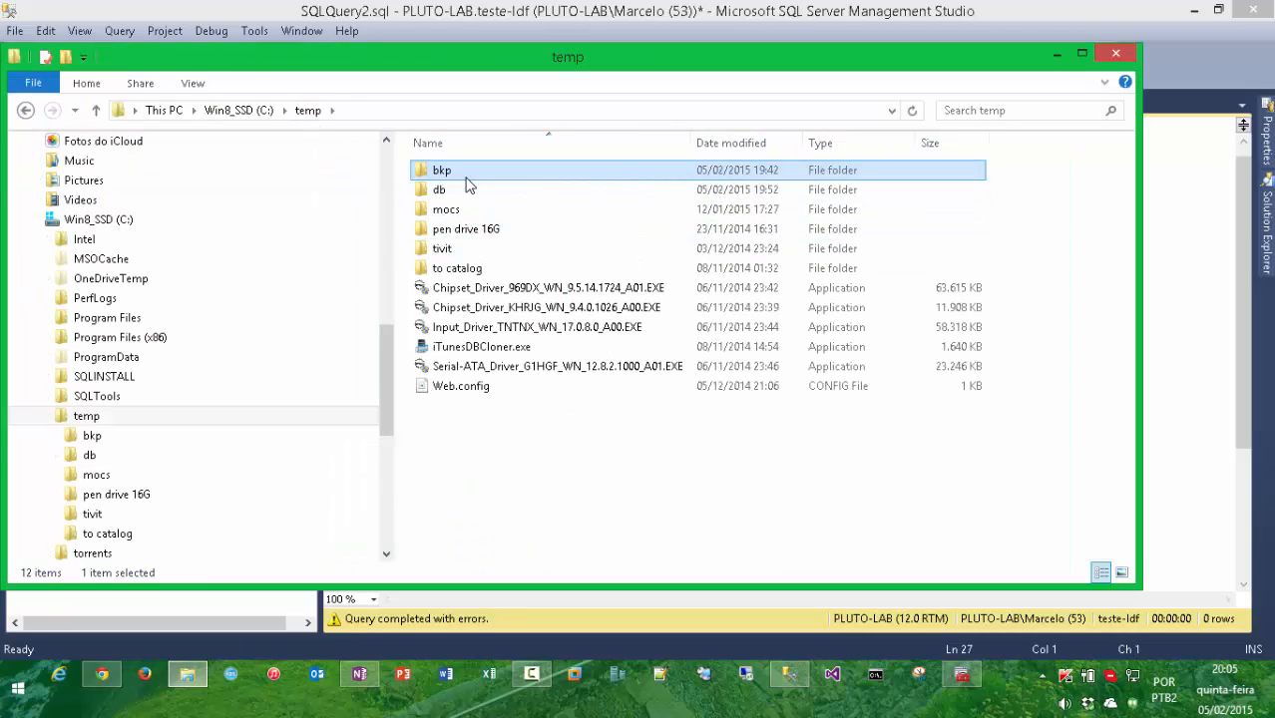
pyautogui.doubleClick(466, 178)
pyautogui.click(1057, 53)
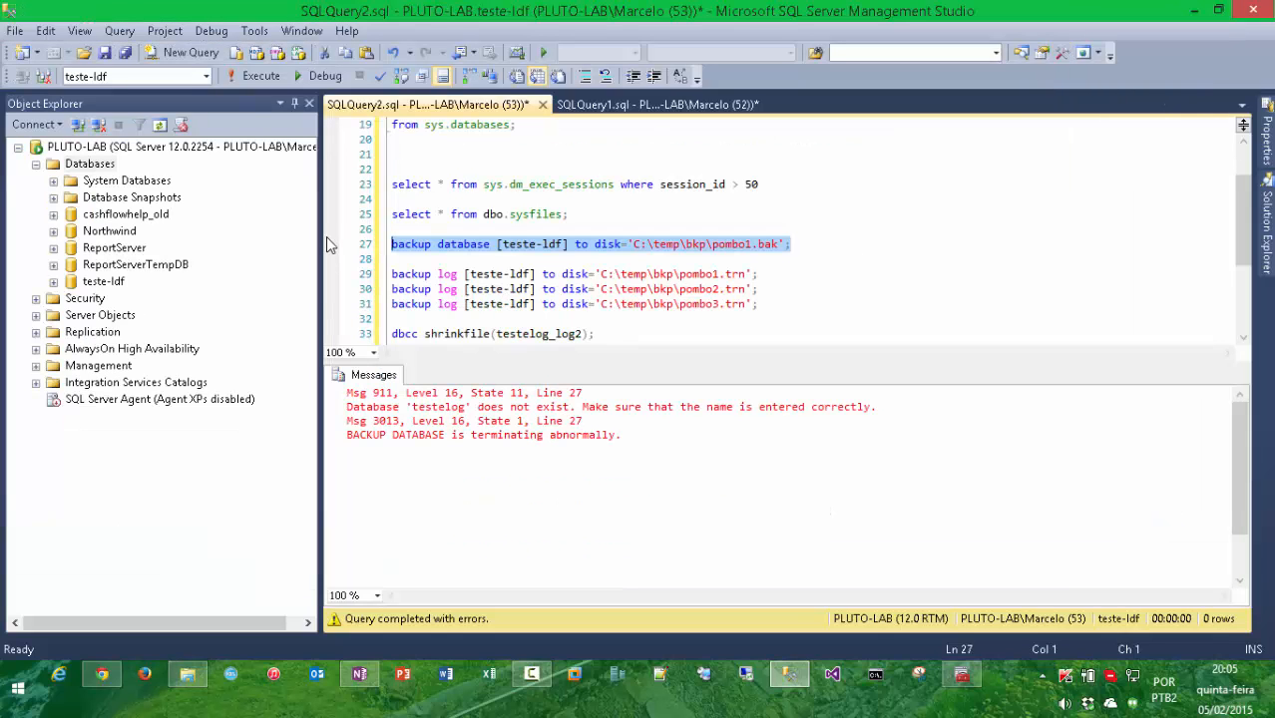
# Back up the [teste-ldf] database to C:\temp\bkp\pombo1.bak, set the first log backup statement apart, and back up the log to pombo1.trn
pyautogui.press('F5')
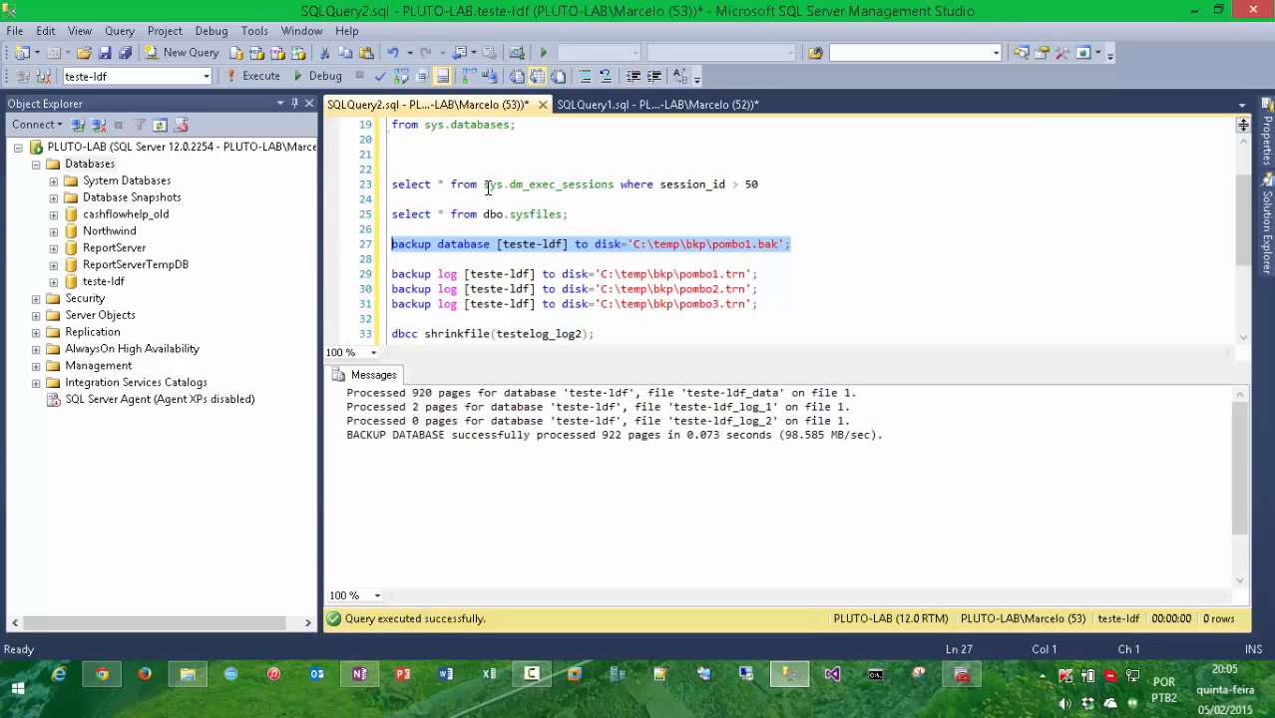
pyautogui.click(765, 277)
pyautogui.press('Return')
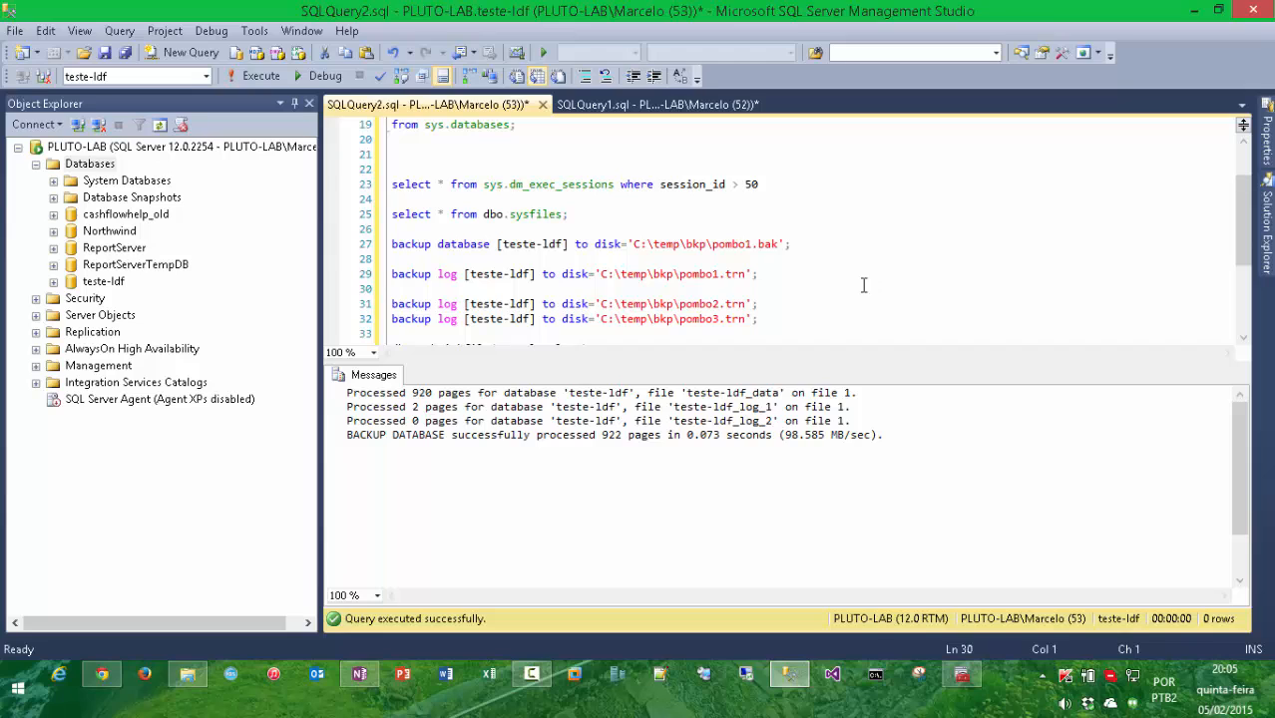
pyautogui.moveTo(762, 275); pyautogui.dragTo(357, 272)
pyautogui.press('F5')
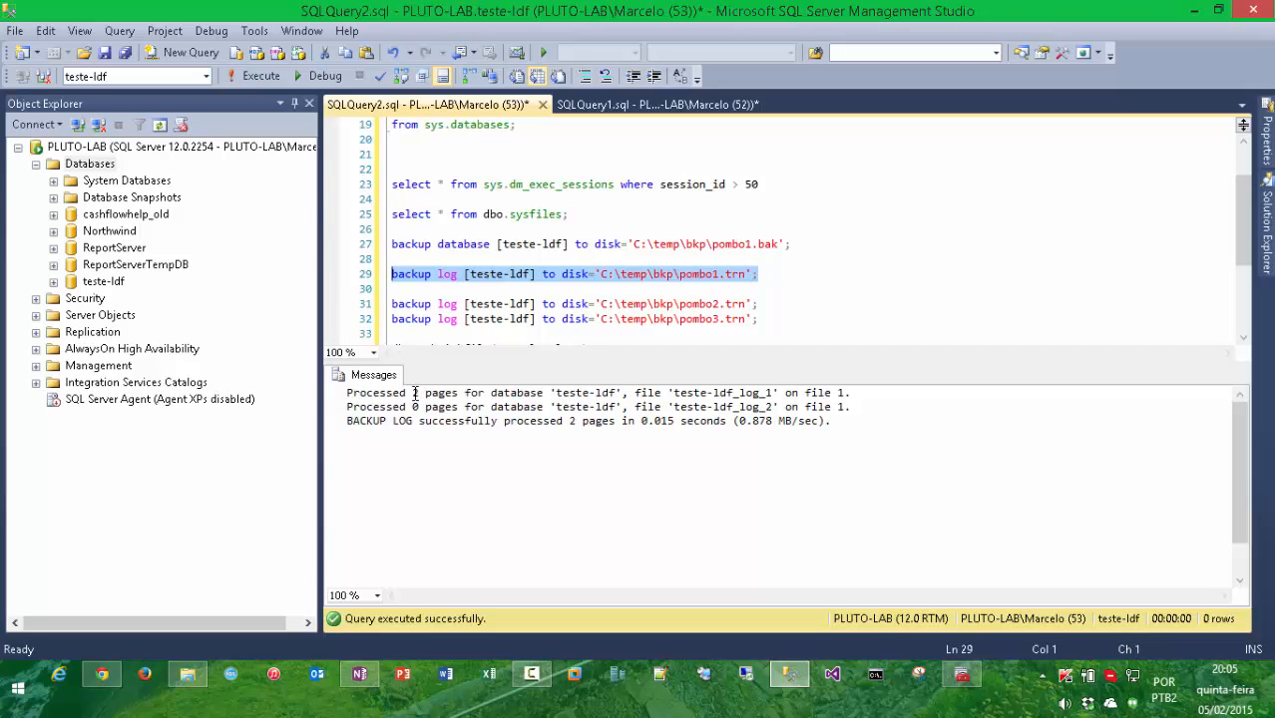
# Examine the pages processed for teste-ldf_log_1 and teste-ldf_log_2 in the log backup messages, and hide the messages
pyautogui.moveTo(560, 392); pyautogui.dragTo(782, 391)
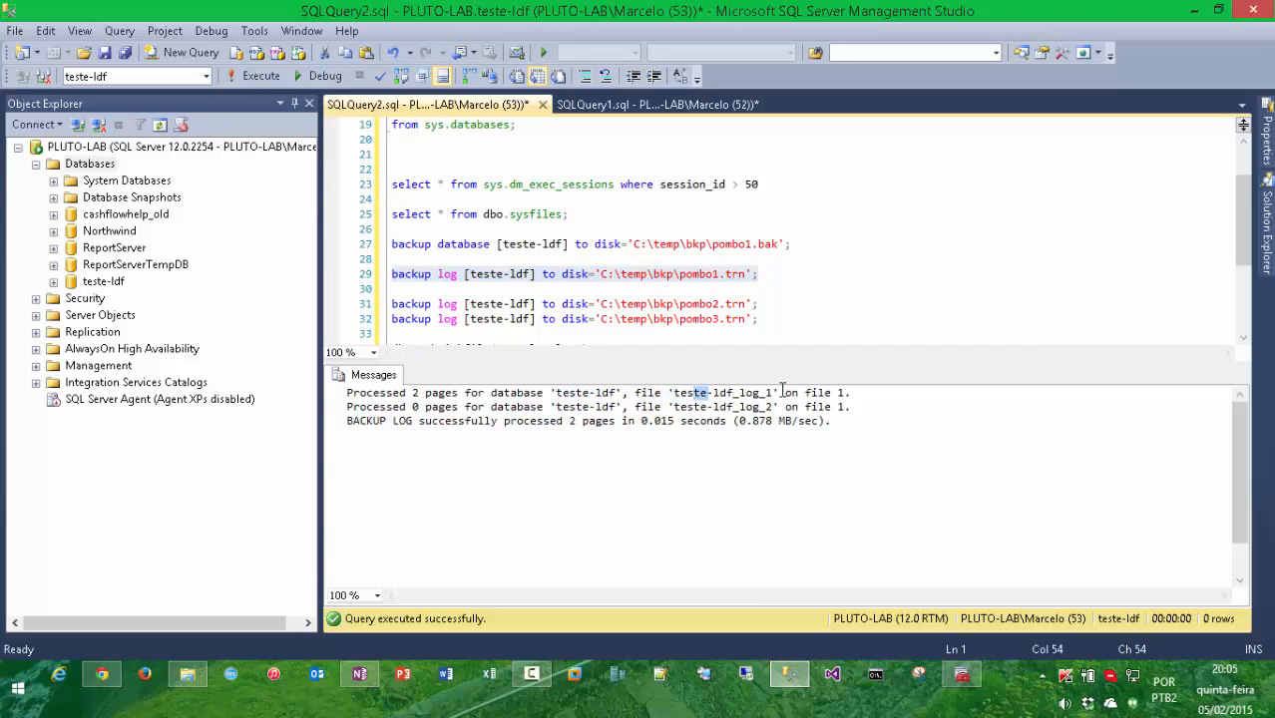
pyautogui.click(780, 393)
pyautogui.click(408, 405)
pyautogui.click(735, 406)
pyautogui.hotkey('ctrl', 'r')
pyautogui.click(582, 369)
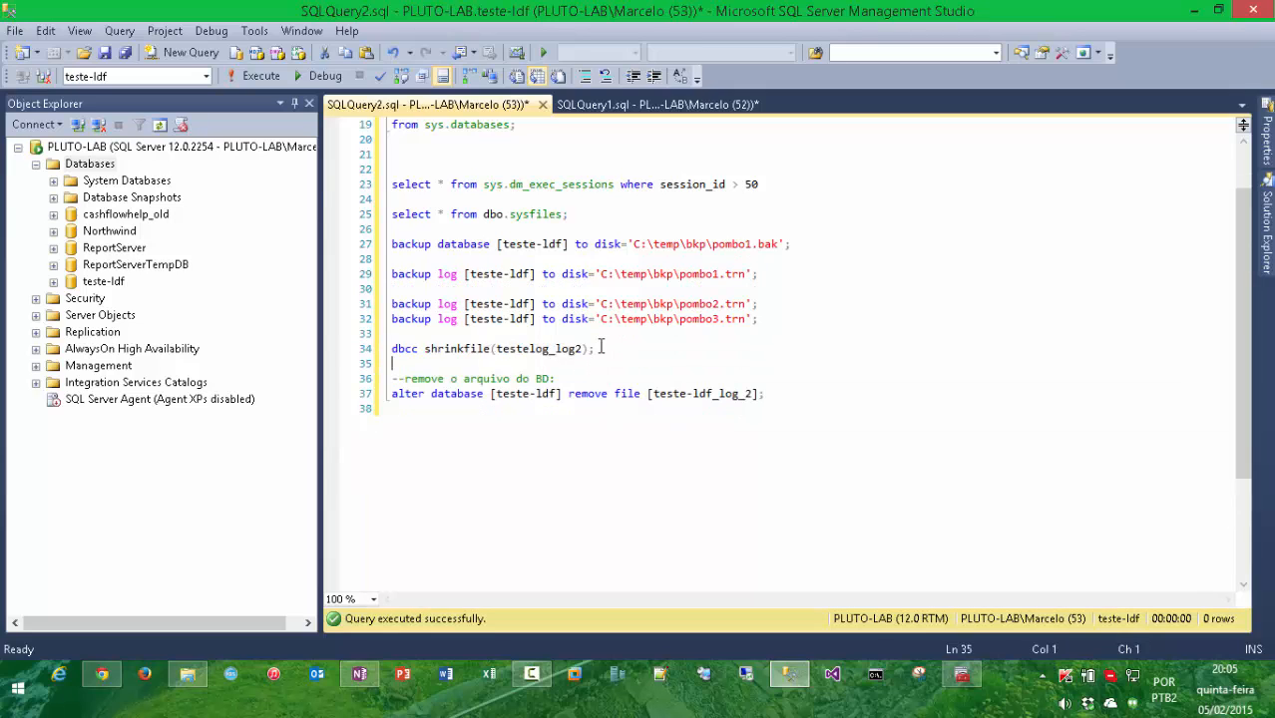
# Return to the start of the script and run only dbcc opentran to recheck for active transactions
pyautogui.click(602, 348)
pyautogui.scroll(5, 655, 370)
pyautogui.scroll(1, 681, 373)
pyautogui.moveTo(515, 317); pyautogui.dragTo(344, 322)
pyautogui.press('F5')
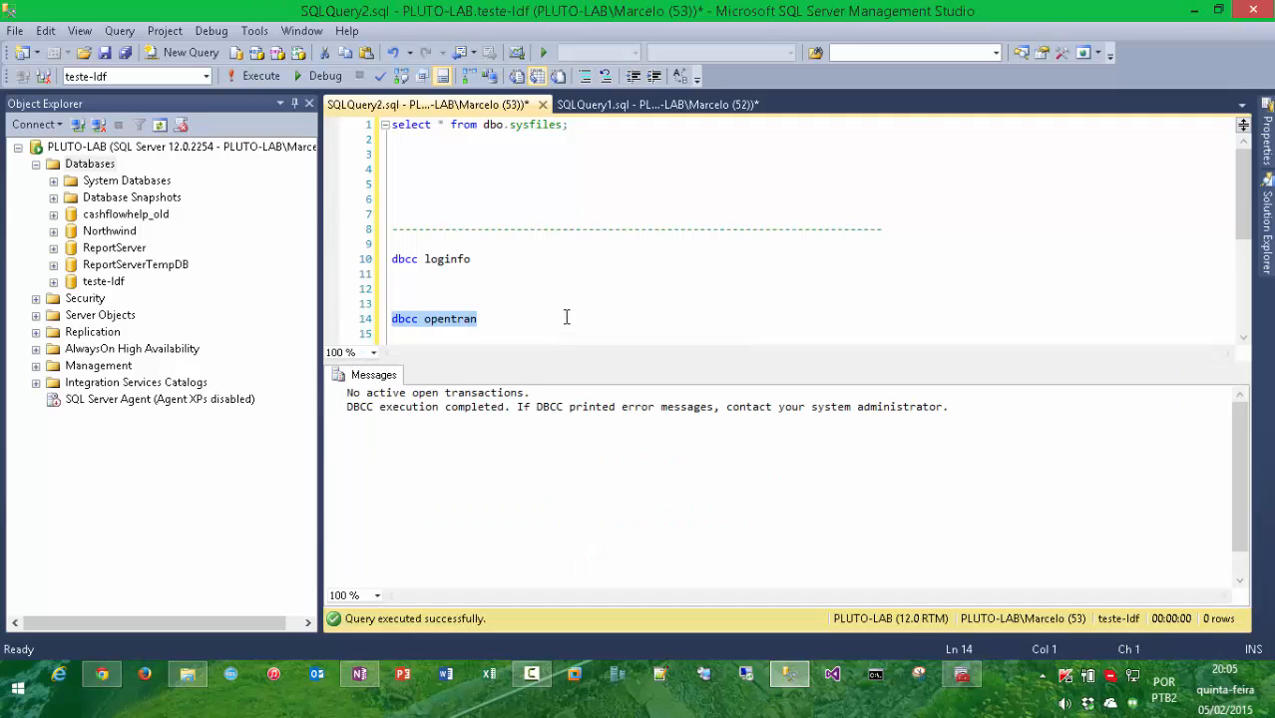
# Run only dbcc loginfo and look through the virtual log files after the log backup
pyautogui.moveTo(496, 261); pyautogui.dragTo(378, 262)
pyautogui.press('F5')
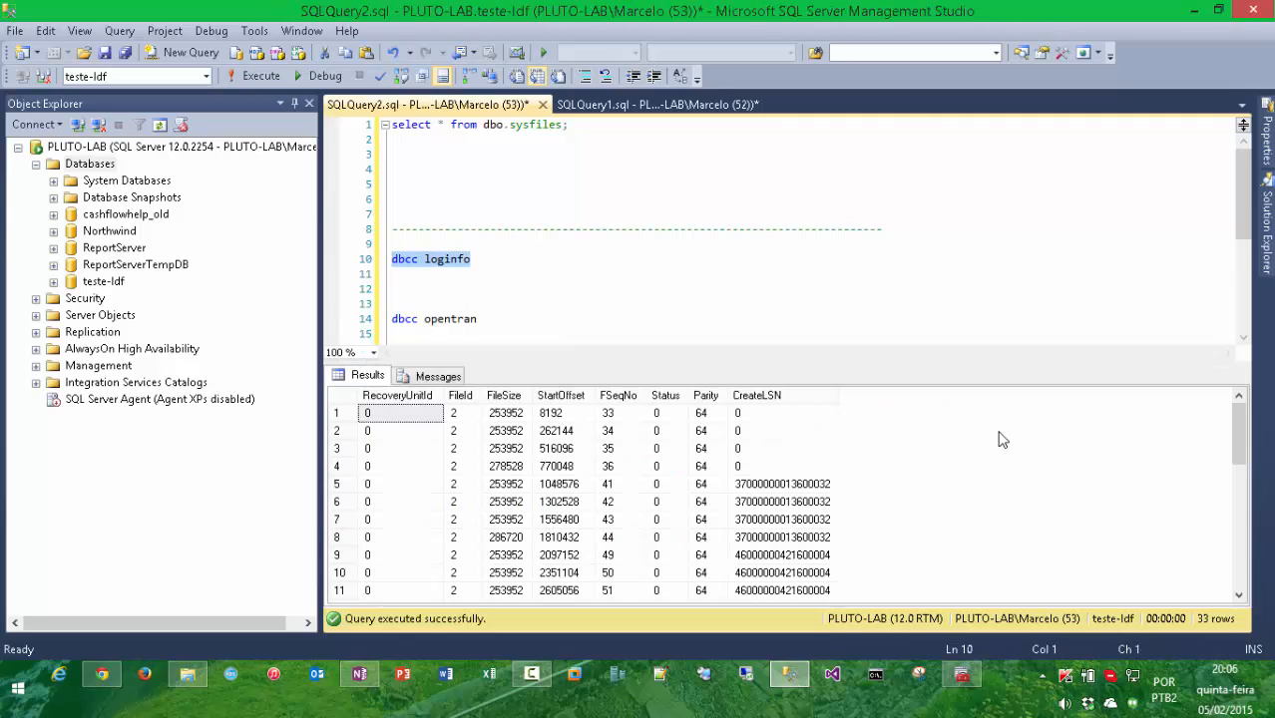
pyautogui.moveTo(1242, 452); pyautogui.dragTo(1249, 415)
# Highlight the pombo1.trn log backup statement and examine the Status and FileId values in the dbcc loginfo results for the active virtual log file
pyautogui.moveTo(1244, 236); pyautogui.dragTo(1252, 276)
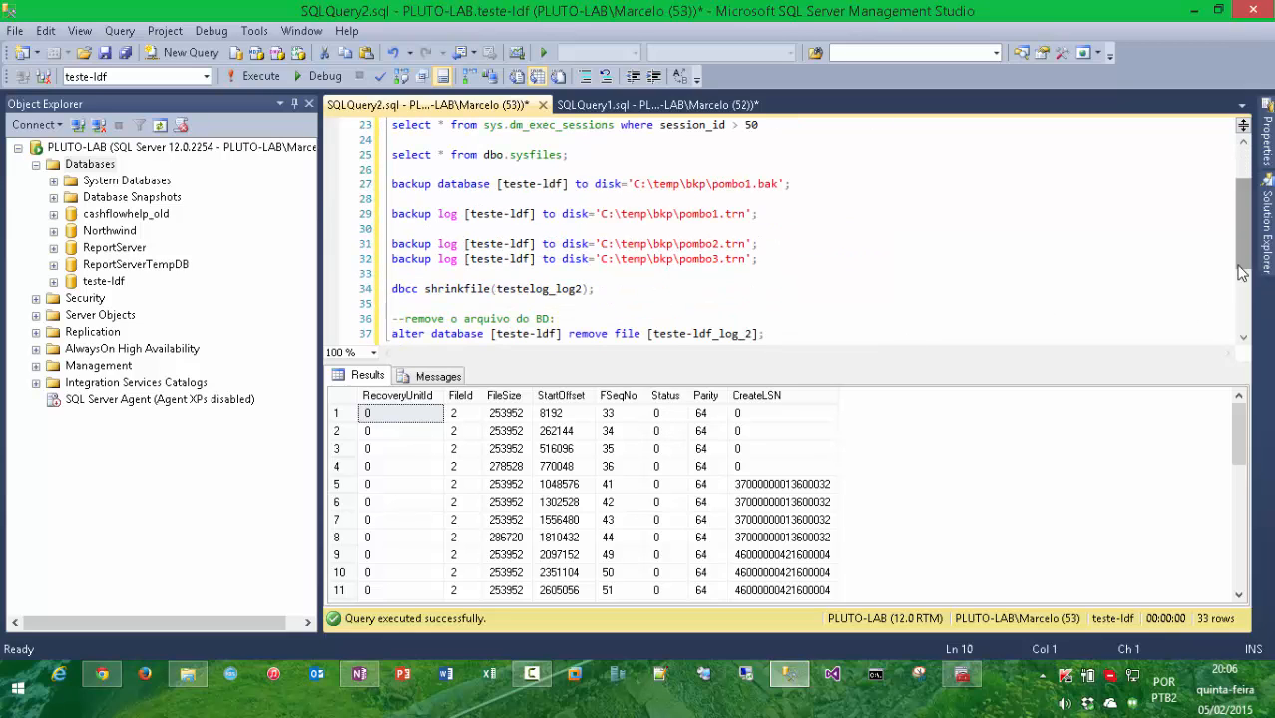
pyautogui.moveTo(779, 213)
pyautogui.mouseDown()
pyautogui.moveTo(407, 221)
pyautogui.moveTo(357, 210)
pyautogui.moveTo(763, 239)
pyautogui.moveTo(1241, 240)
pyautogui.moveTo(1217, 239)
pyautogui.mouseUp()
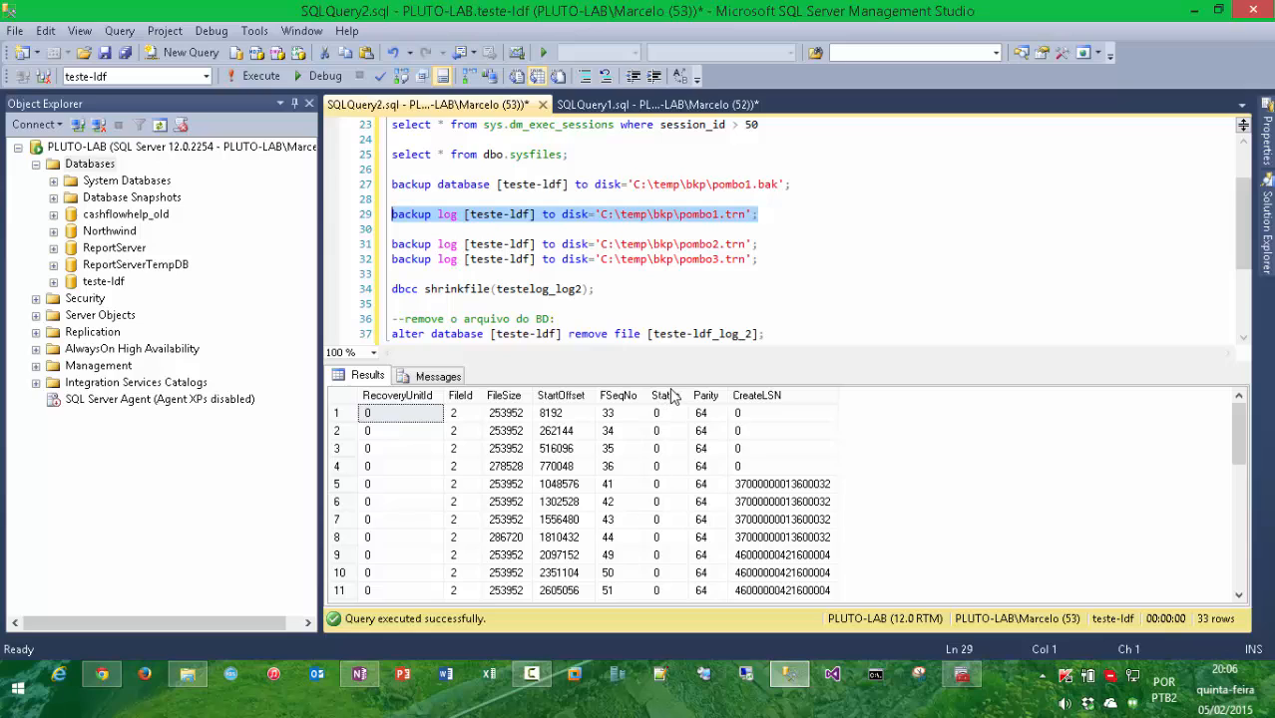
pyautogui.click(704, 431)
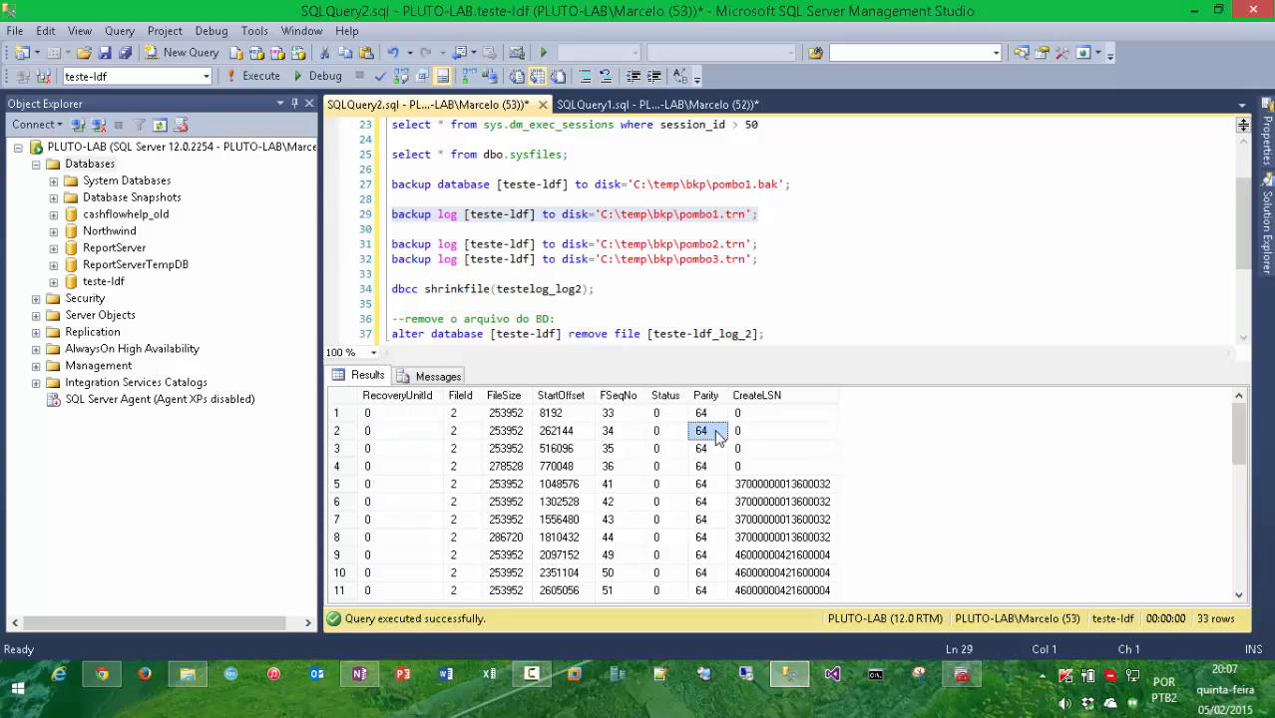
pyautogui.click(664, 414)
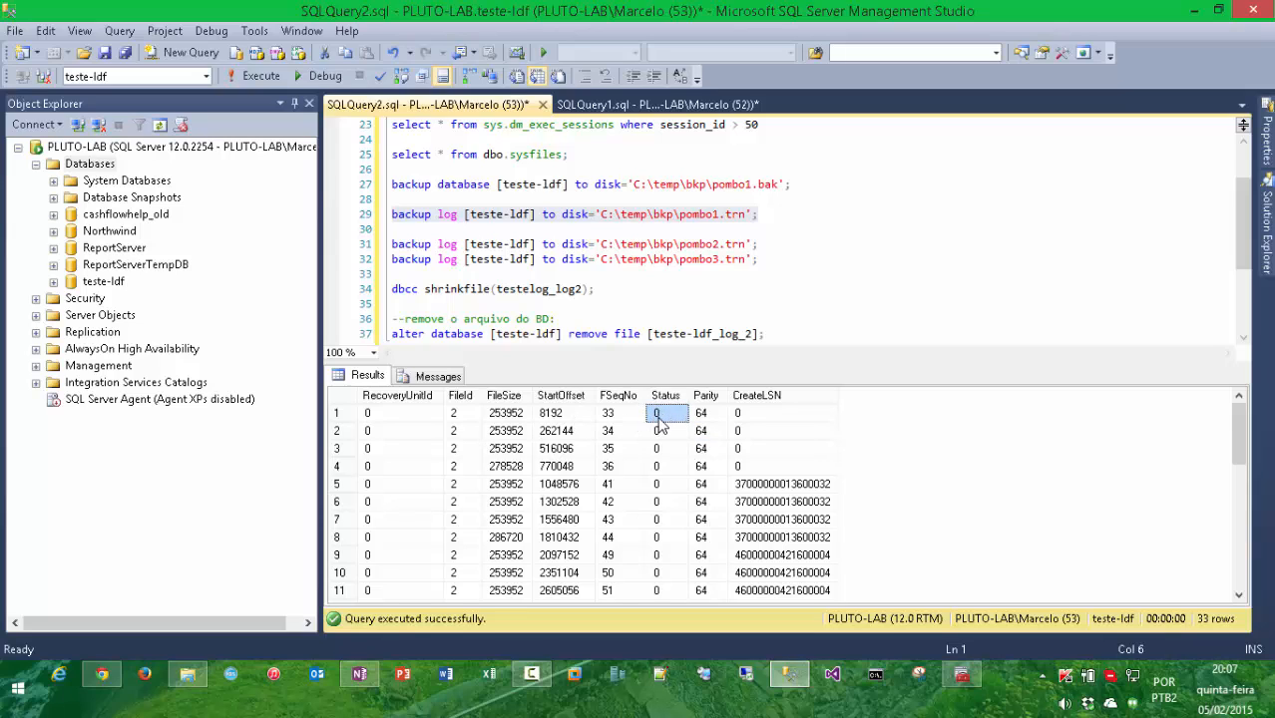
pyautogui.moveTo(1234, 427); pyautogui.dragTo(1234, 474)
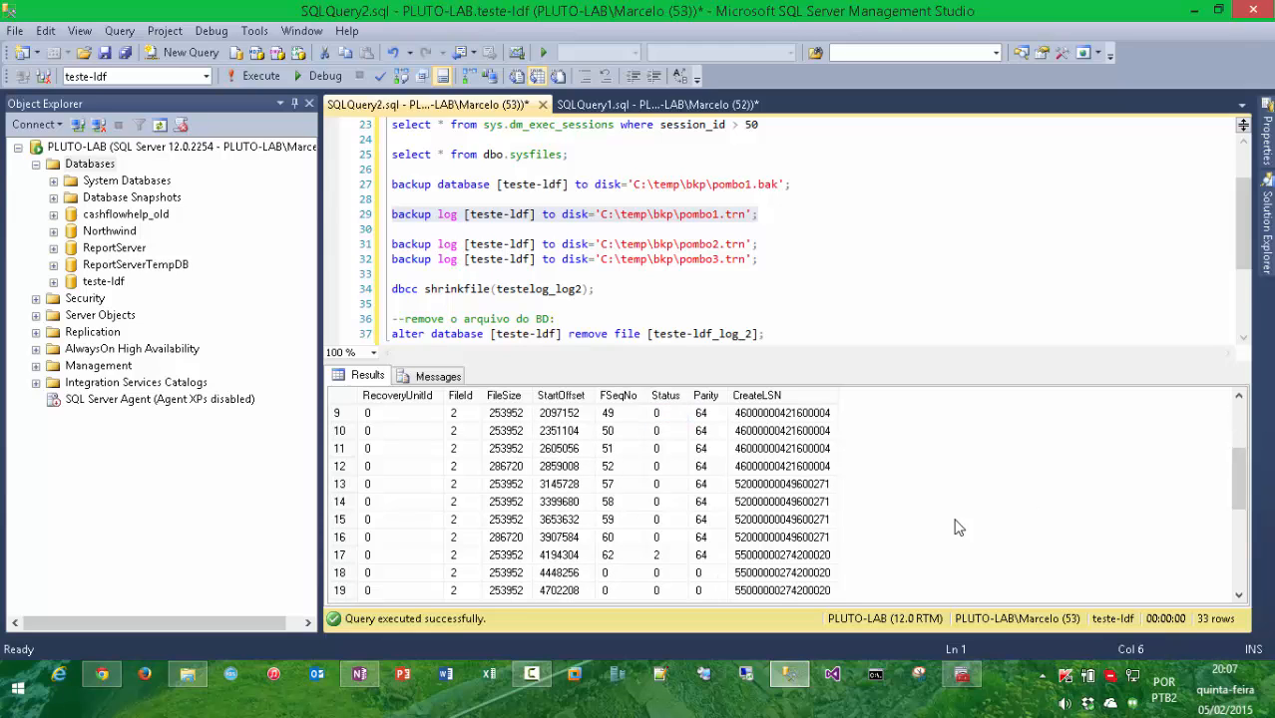
pyautogui.click(663, 557)
pyautogui.click(450, 559)
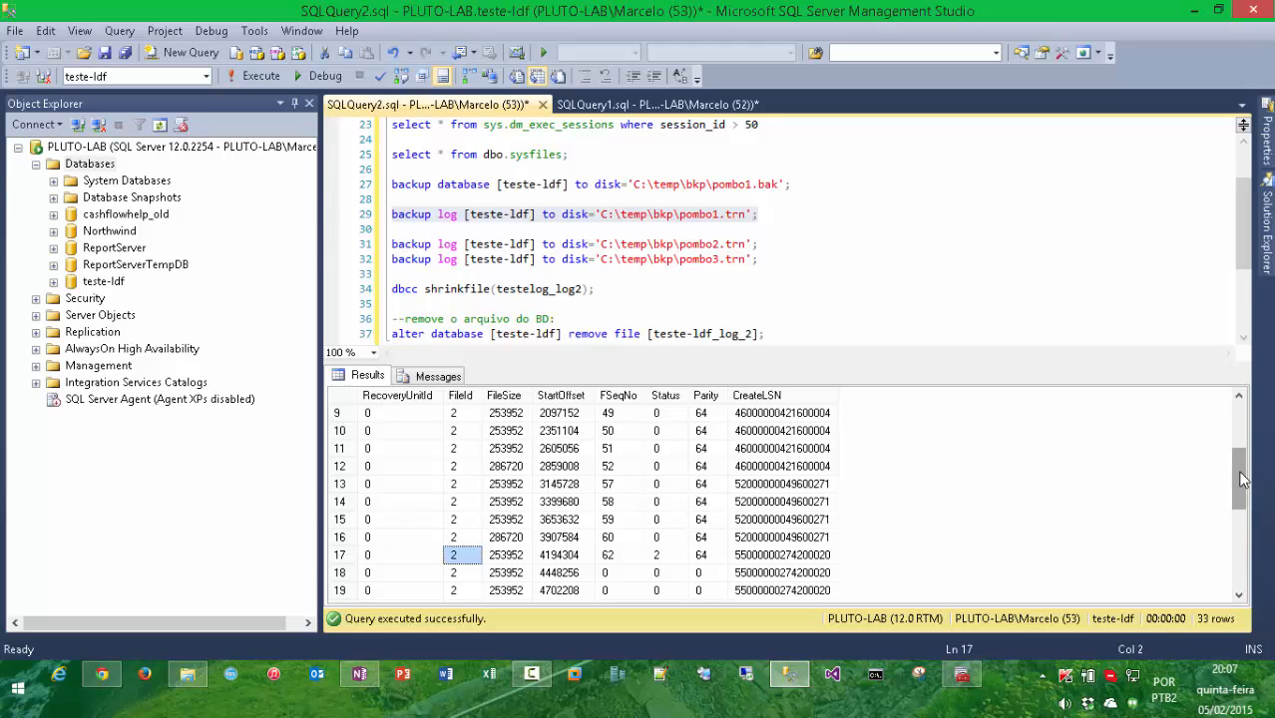
pyautogui.moveTo(1234, 474); pyautogui.dragTo(1220, 410)
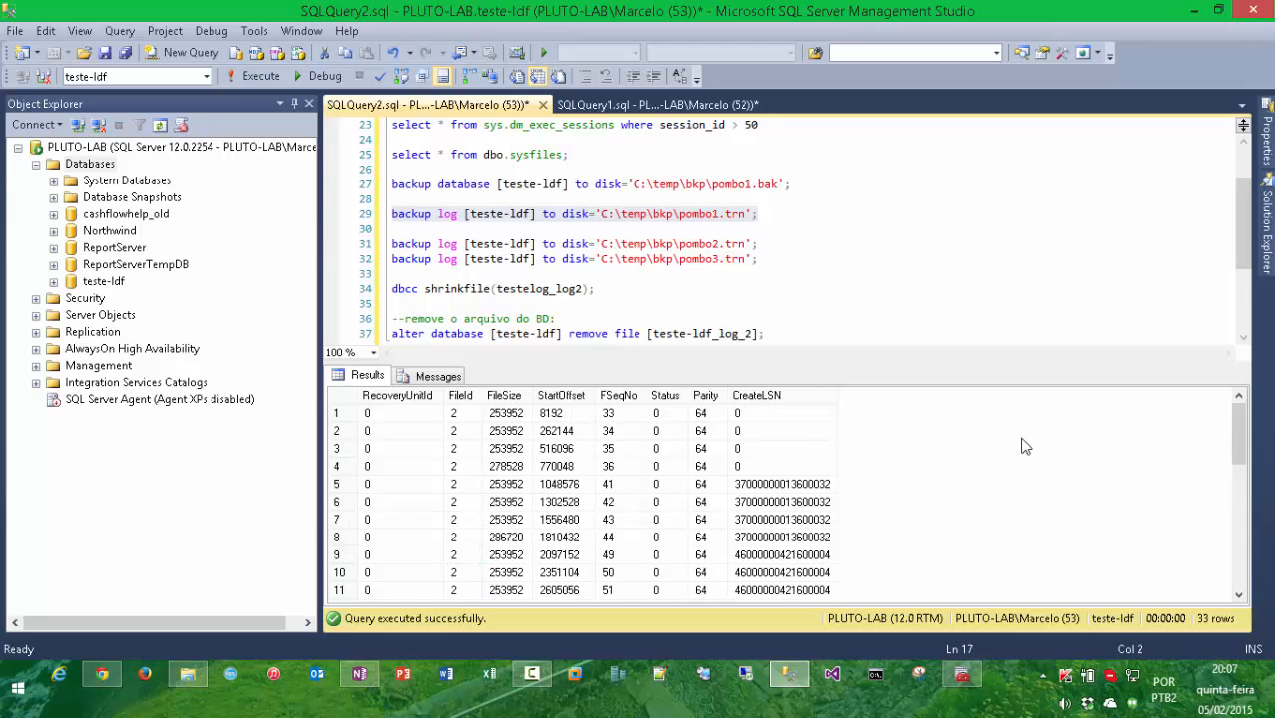
# In File Explorer, compare the sizes of pombo1.bak and pombo1.trn in bkp with the teste-ldf data and log files in db
pyautogui.click(187, 674)
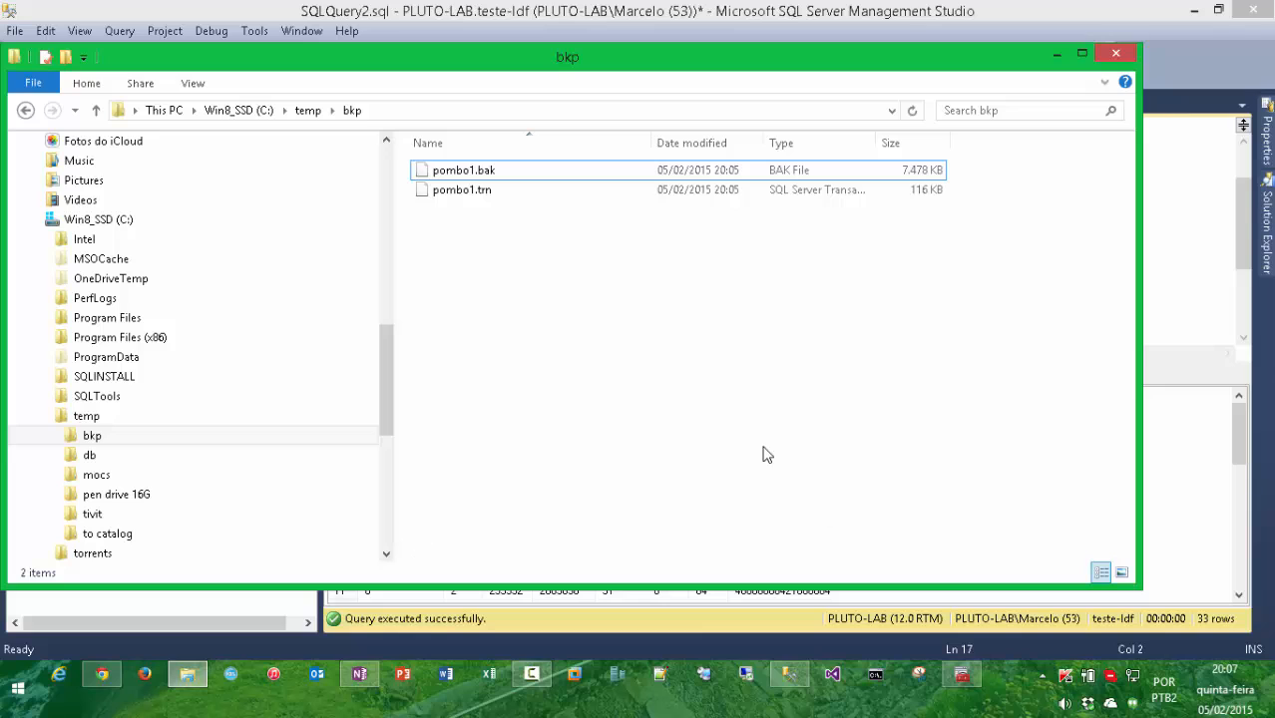
pyautogui.click(853, 169)
pyautogui.click(864, 189)
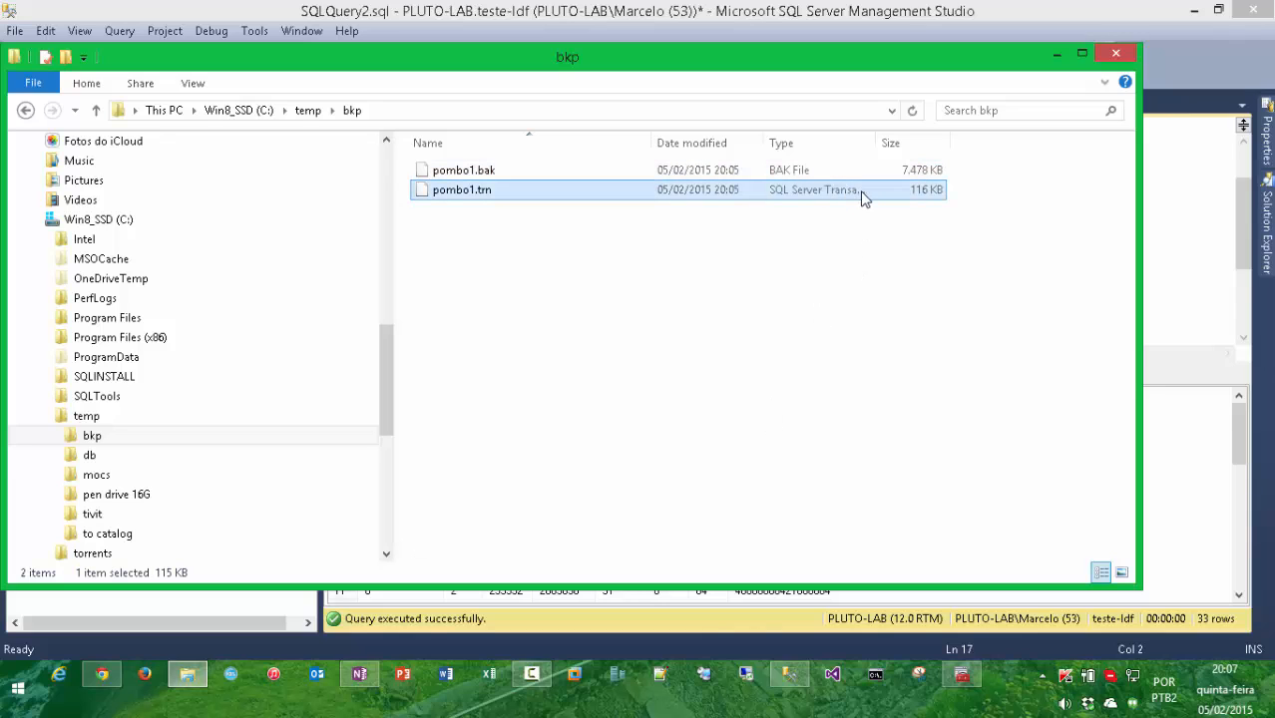
pyautogui.click(240, 459)
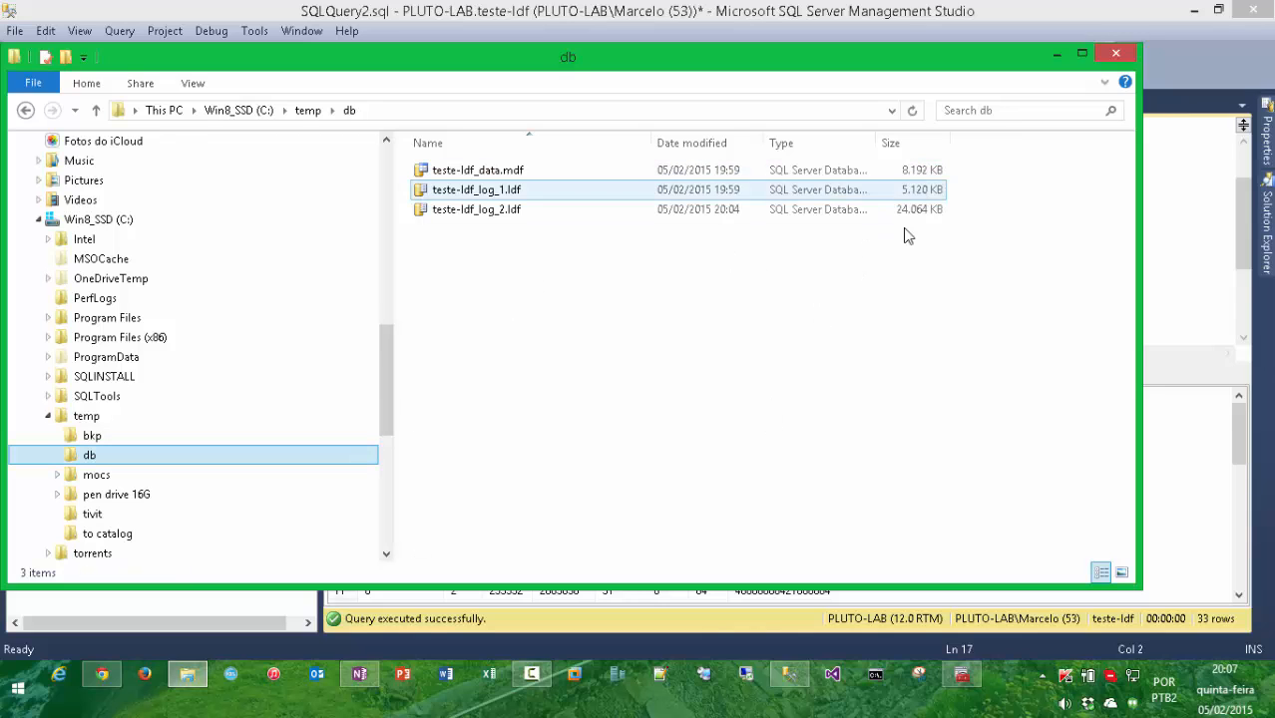
pyautogui.click(903, 273)
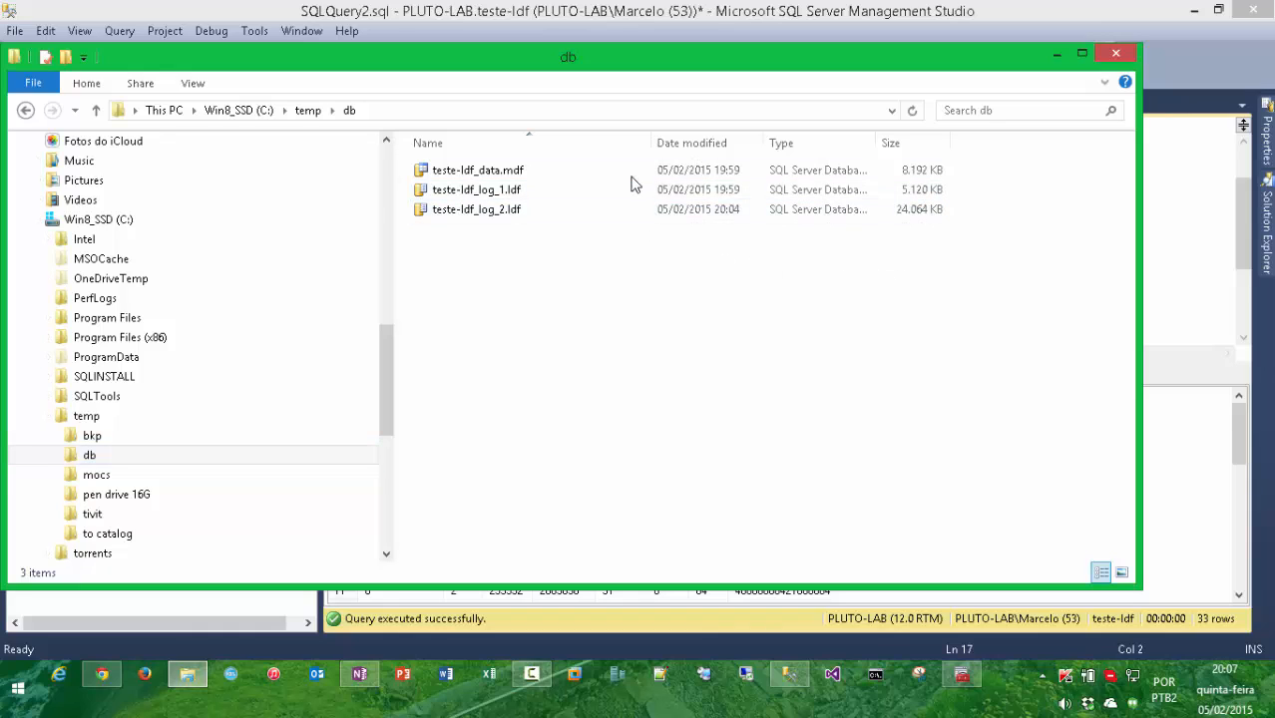
# Back in SQL Server Management Studio, run only the alter database statement that removes the file teste-ldf_log_2 from teste-ldf
pyautogui.click(1060, 60)
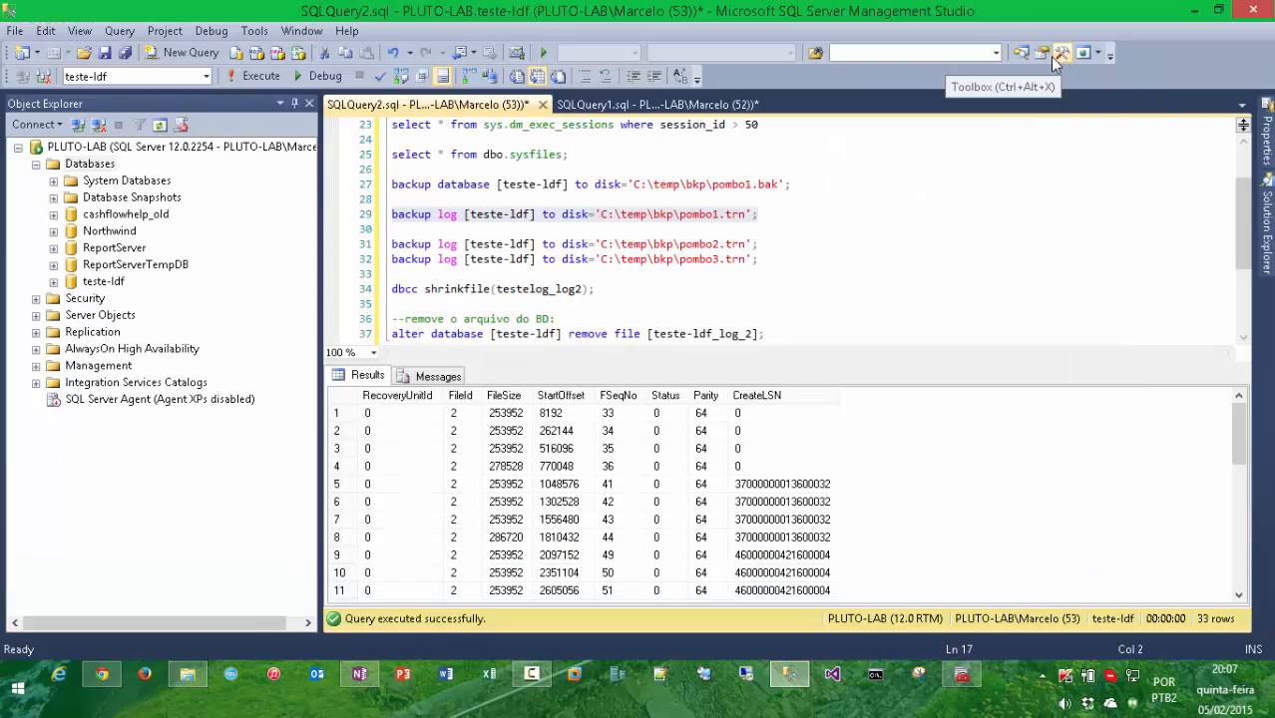
pyautogui.hotkey('ctrl', 'r')
pyautogui.click(749, 306)
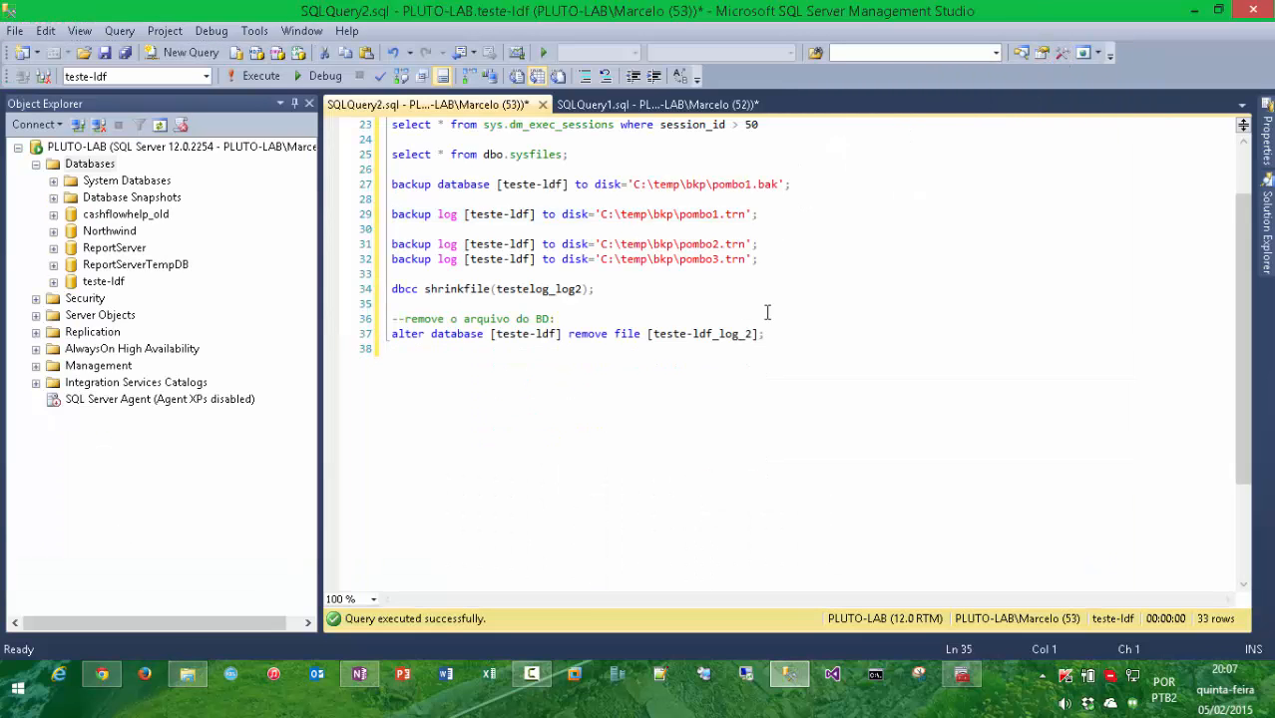
pyautogui.click(783, 334)
pyautogui.keyDown('shift'); pyautogui.click(336, 343); pyautogui.keyUp('shift')
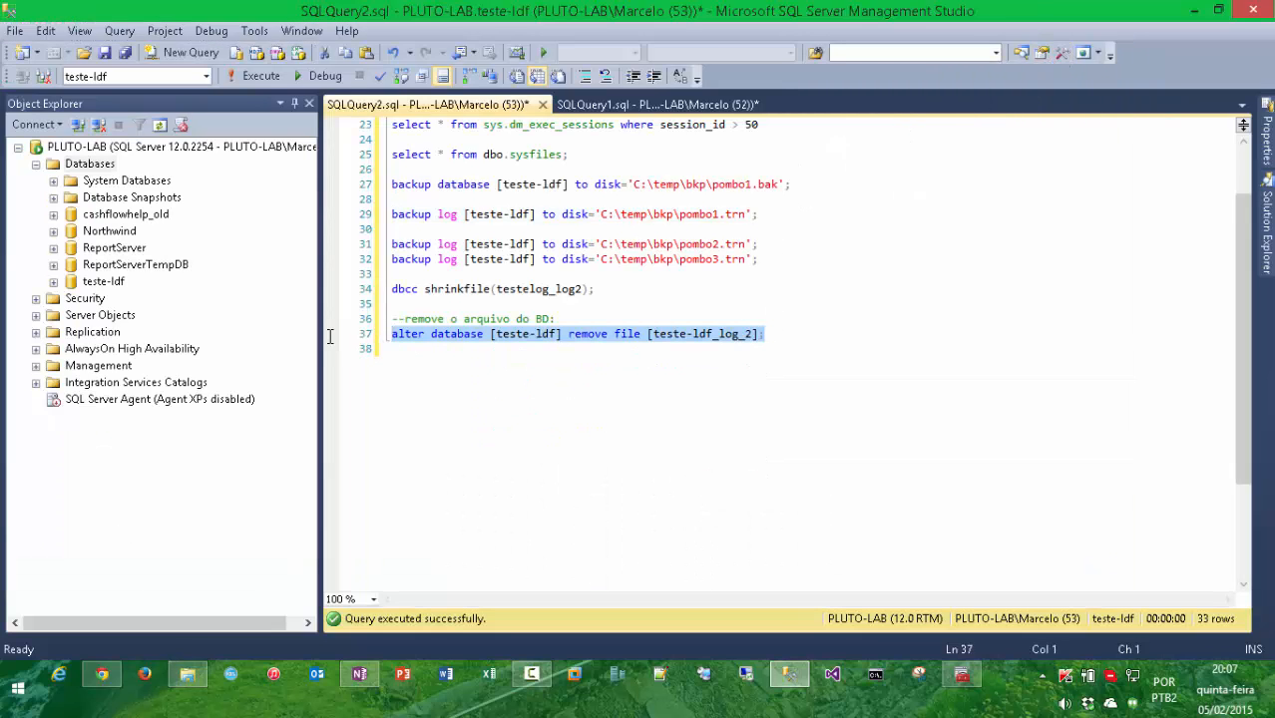
pyautogui.press('F5')
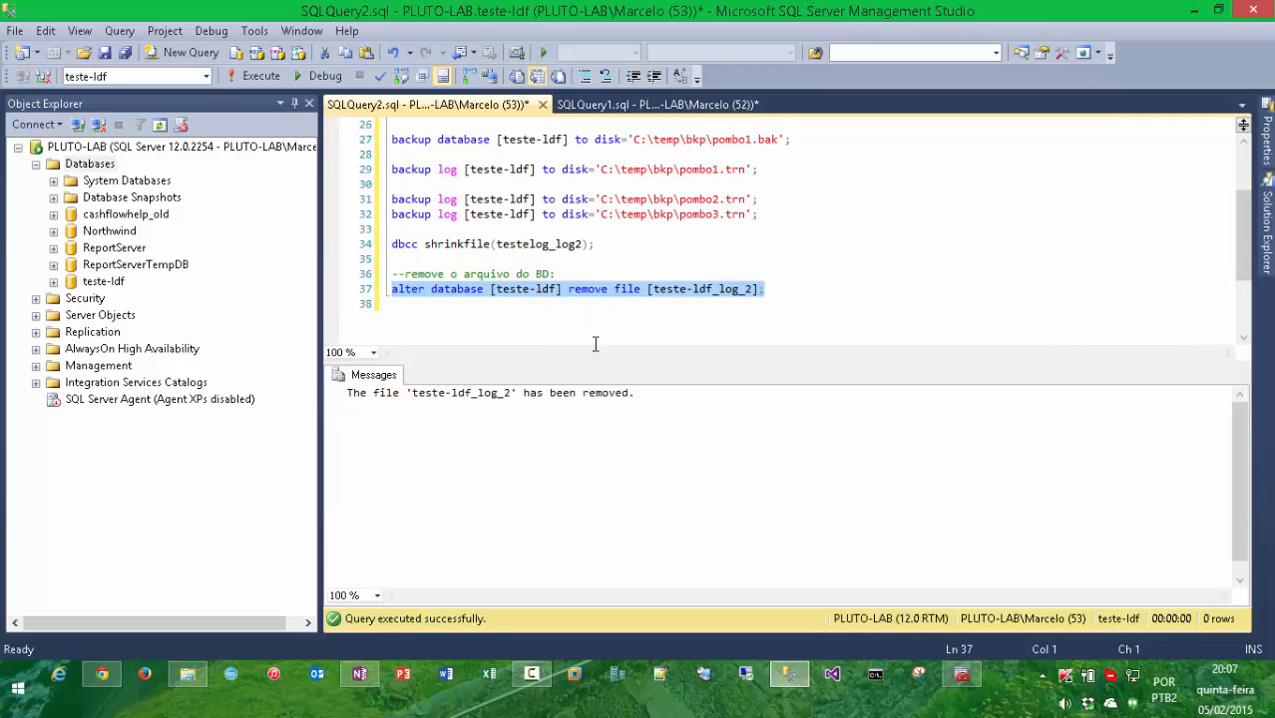
# Check which teste-ldf files remain in the db folder in File Explorer, and return to the query script
pyautogui.click(198, 673)
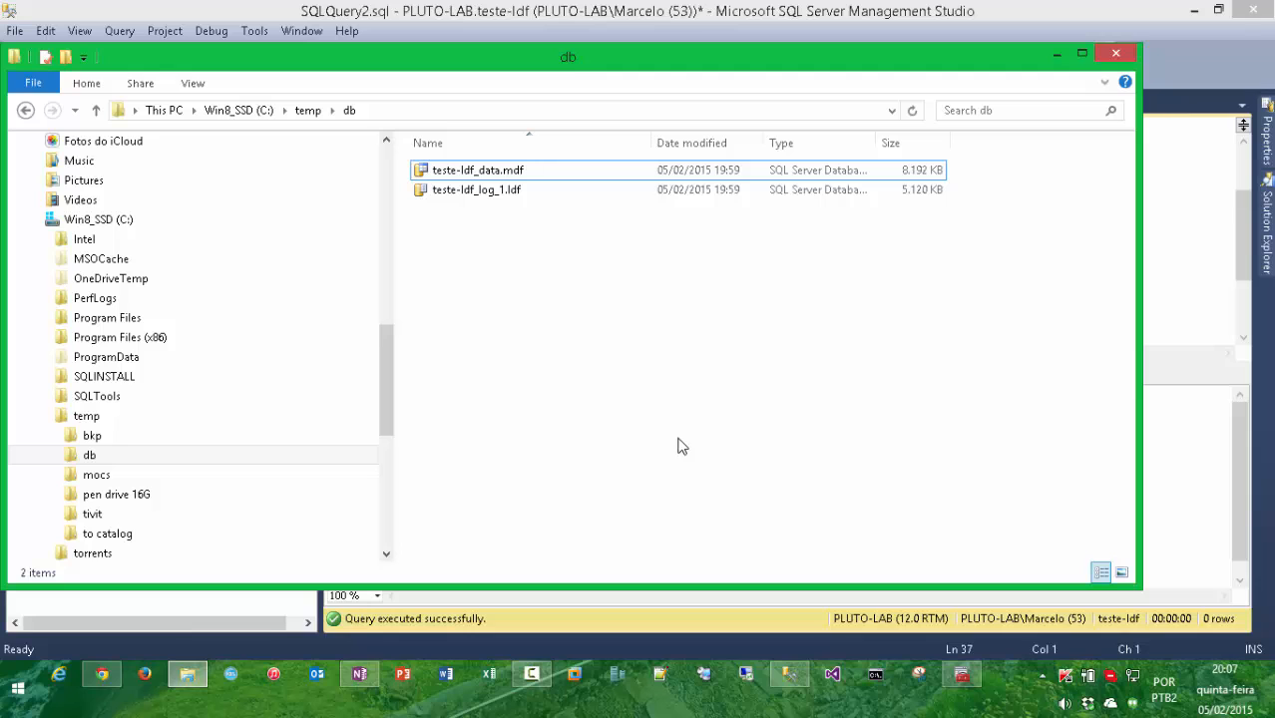
pyautogui.click(1055, 53)
pyautogui.click(803, 287)
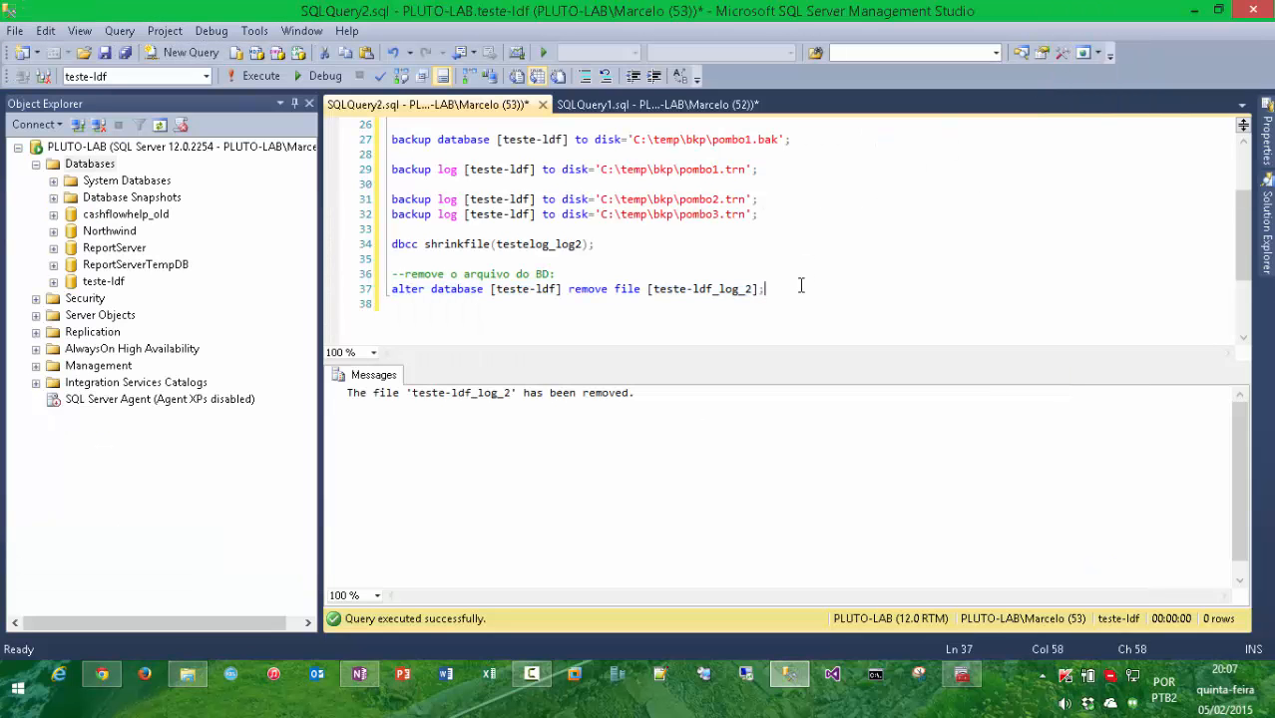
# Run only the select * from dbo.sysfiles query at the start of the script to list the database's files
pyautogui.hotkey('ctrl', 'r')
pyautogui.scroll(7, 798, 289)
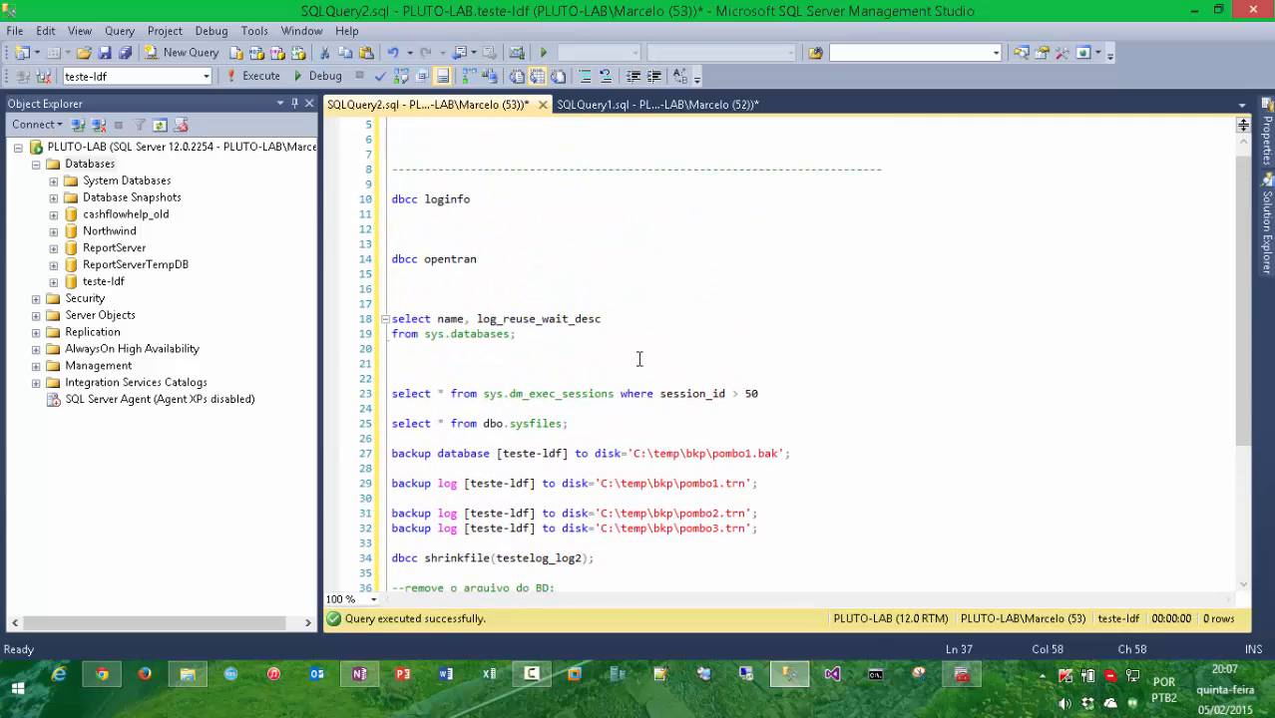
pyautogui.scroll(1, 533, 332)
pyautogui.scroll(1, 533, 331)
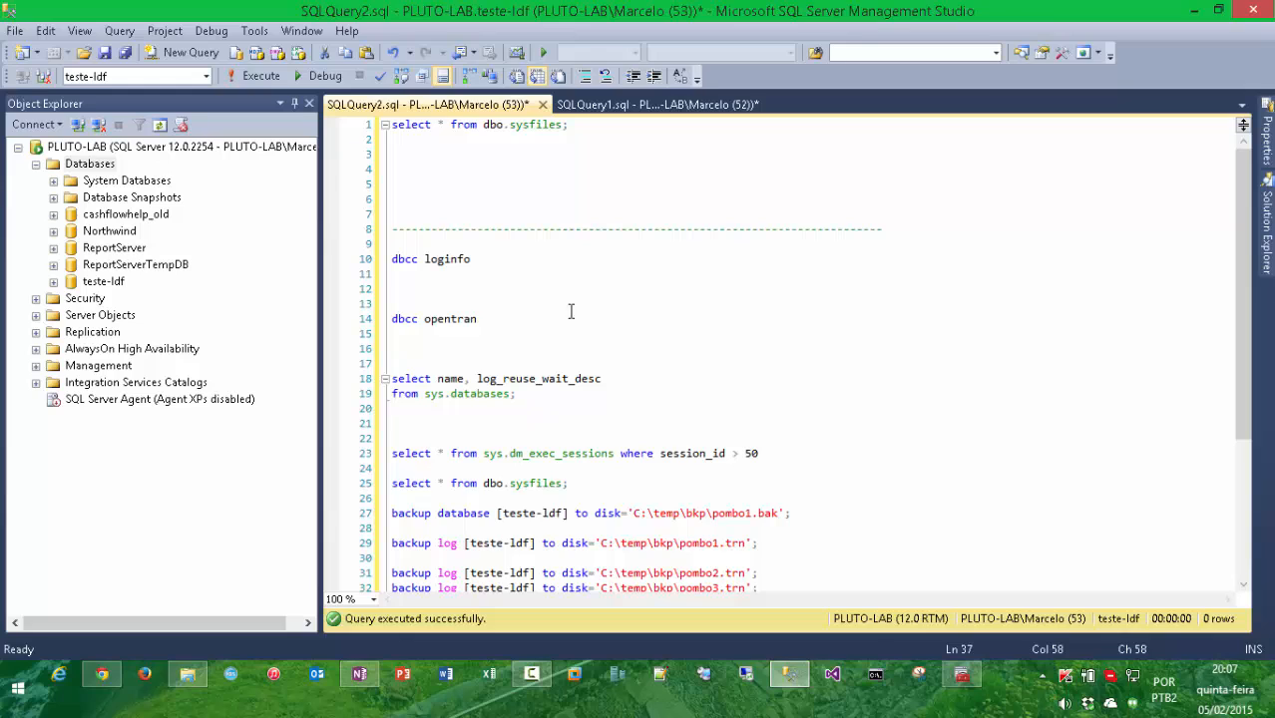
pyautogui.click(590, 129)
pyautogui.hotkey('shift', 'Home')
pyautogui.press('F5')
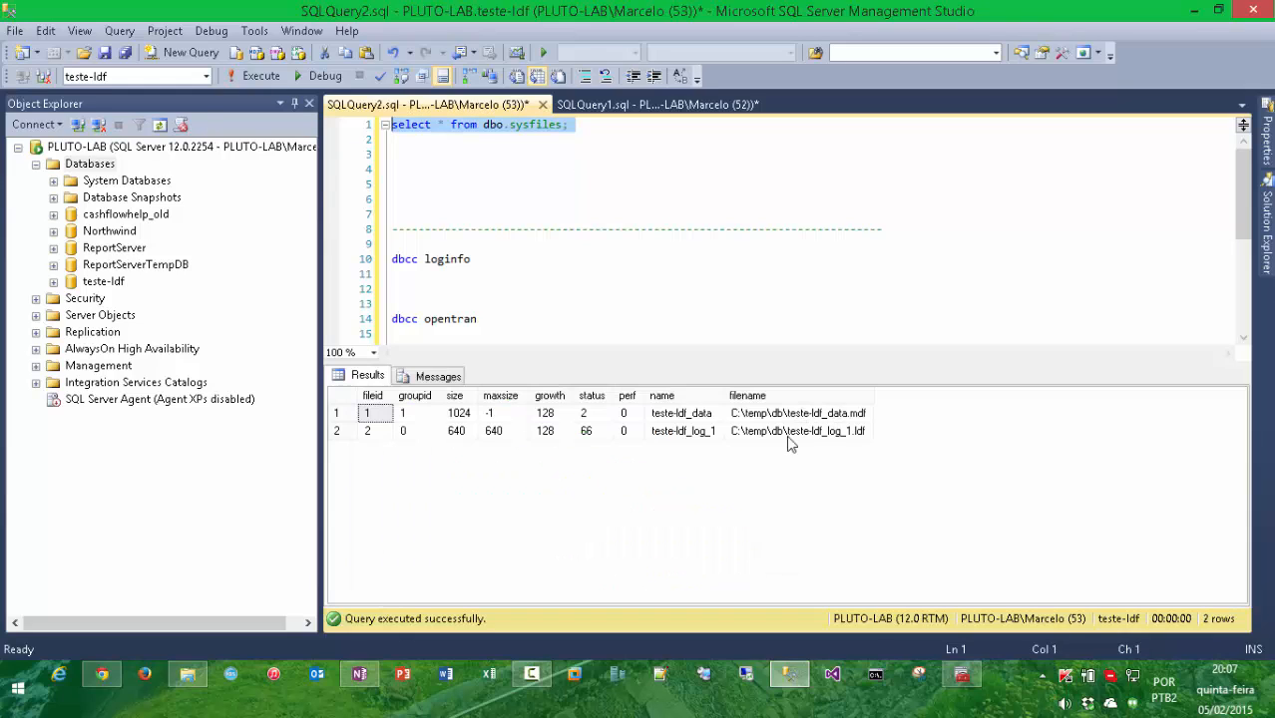
# Hide the query results and add blank lines after the pombo1.trn log backup and after the second dbo.sysfiles query
pyautogui.click(612, 140)
pyautogui.click(450, 153)
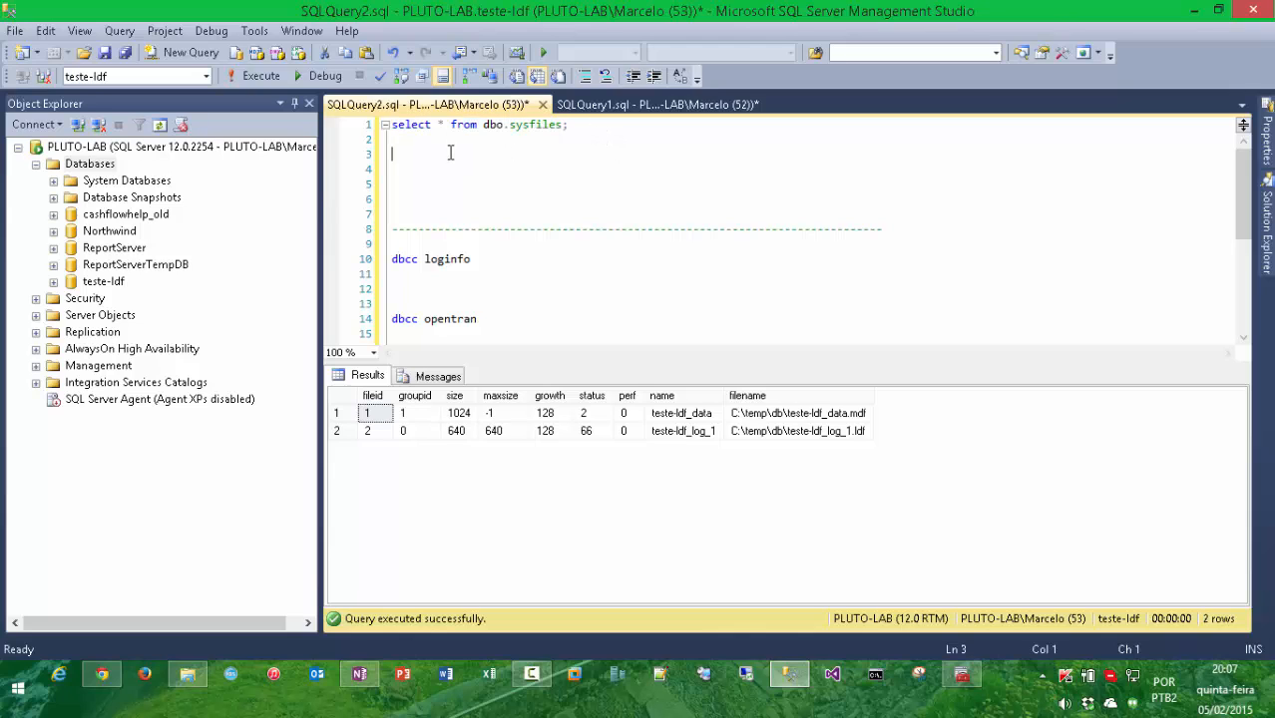
pyautogui.scroll(-1, 456, 156)
pyautogui.hotkey('ctrl', 'r')
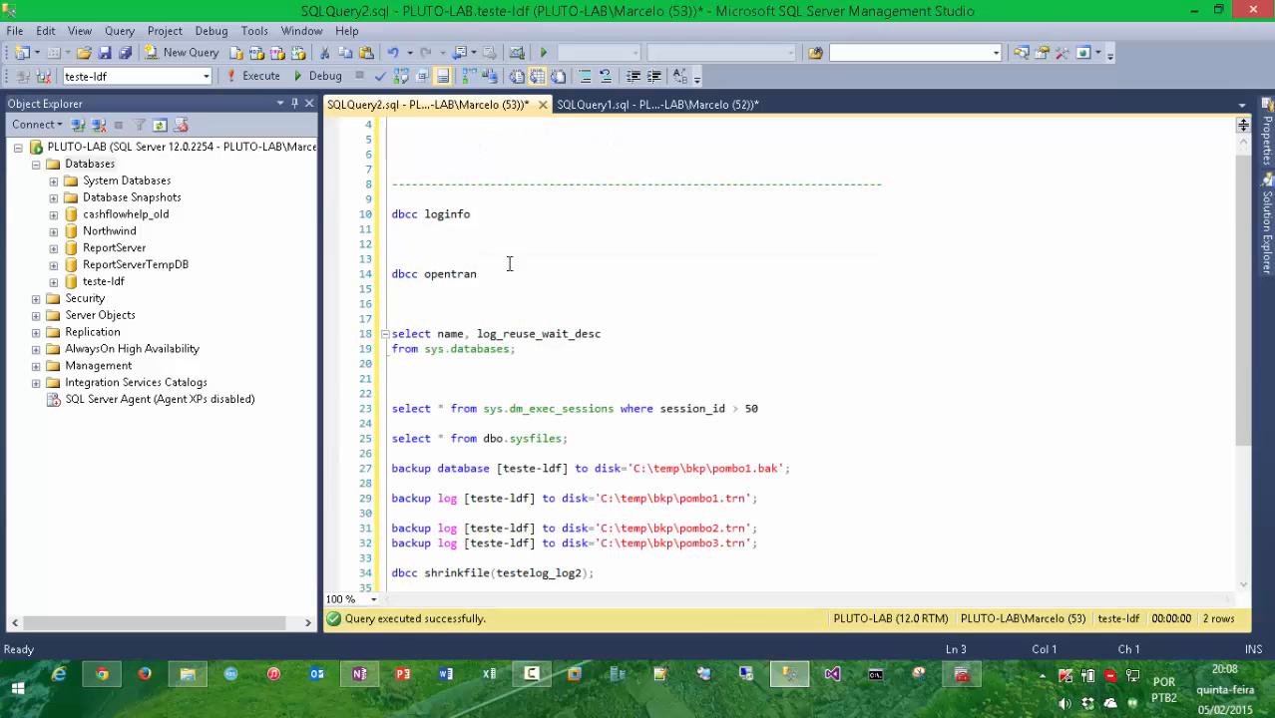
pyautogui.scroll(-1, 521, 336)
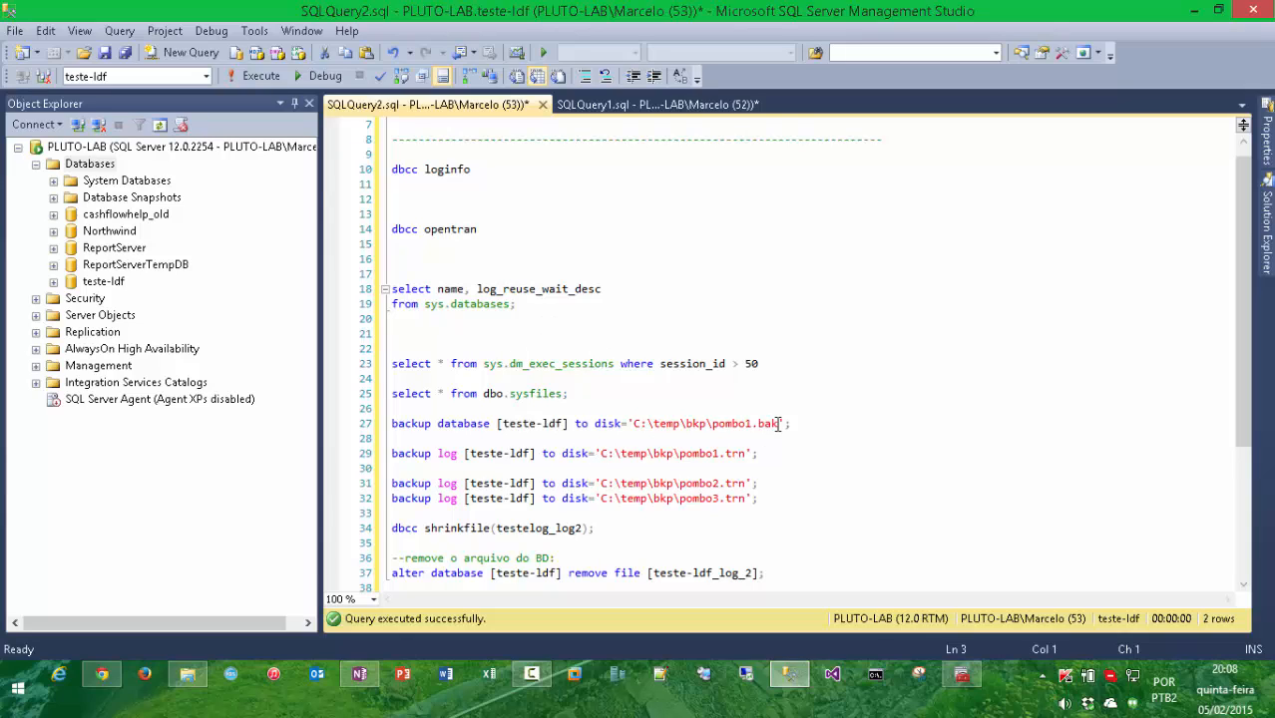
pyautogui.click(791, 454)
pyautogui.press('Return')
pyautogui.press('Return')
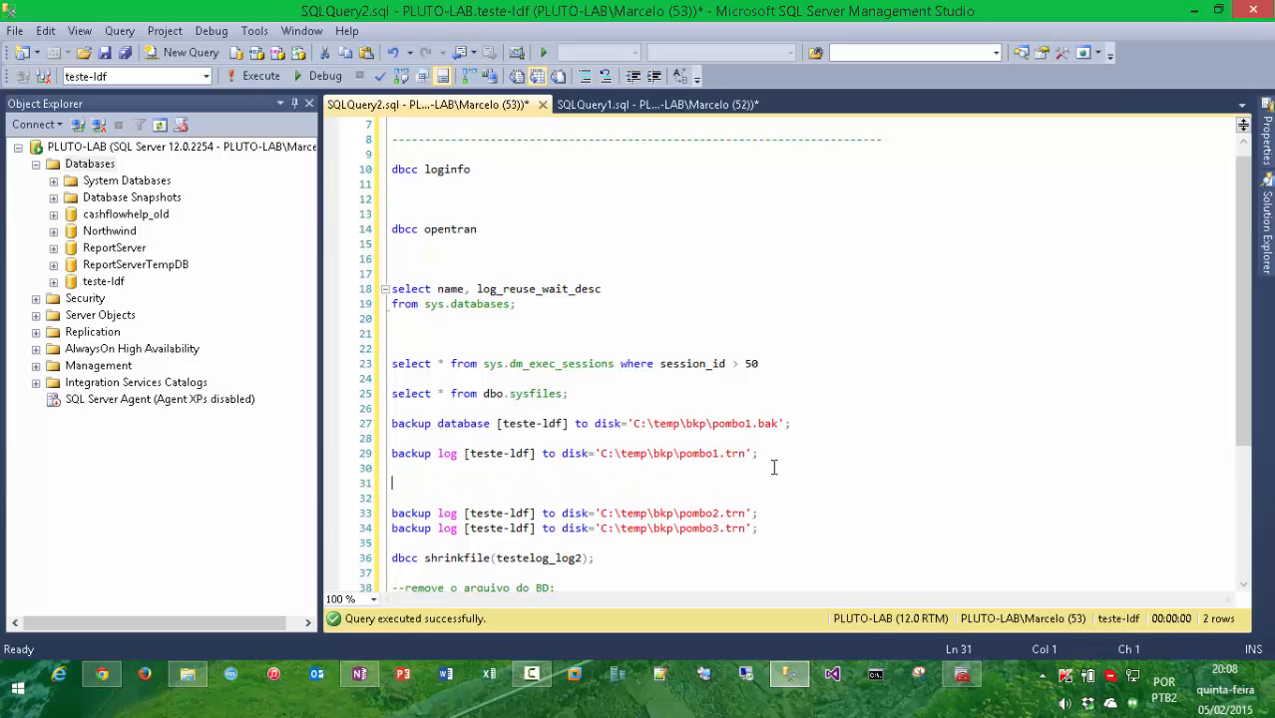
pyautogui.click(665, 381)
pyautogui.click(683, 388)
pyautogui.press('Return')
pyautogui.press('Return')
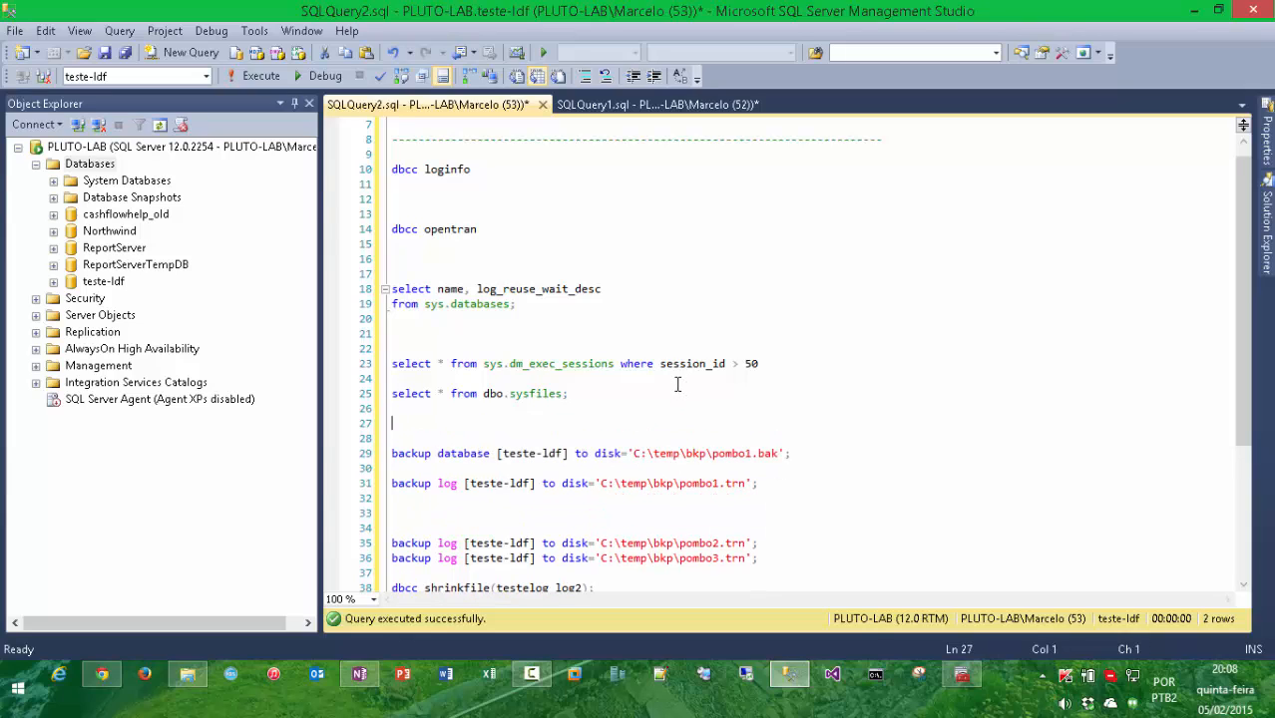
# Below the pombo1.trn log backup, write the statement alter database NNNNNN set recovery simple;
pyautogui.click(675, 504)
pyautogui.press('Return')
pyautogui.press('Return')
pyautogui.write('a')
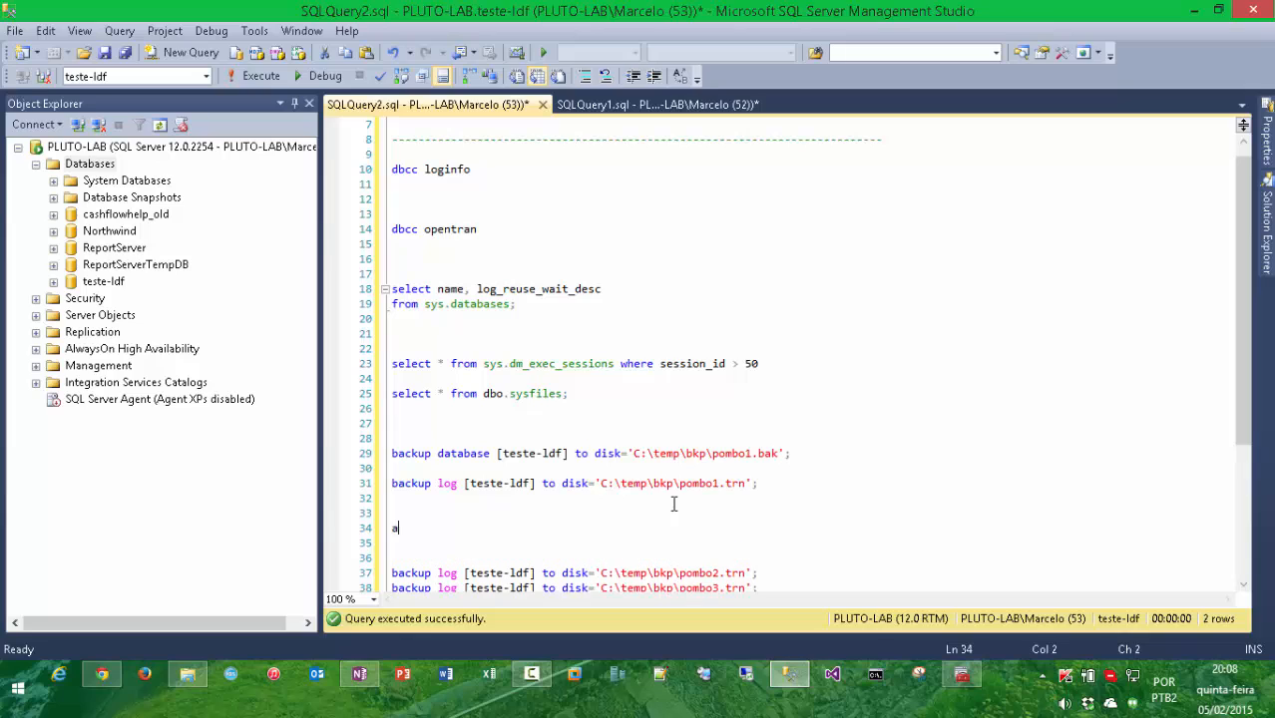
pyautogui.write('lter database N')
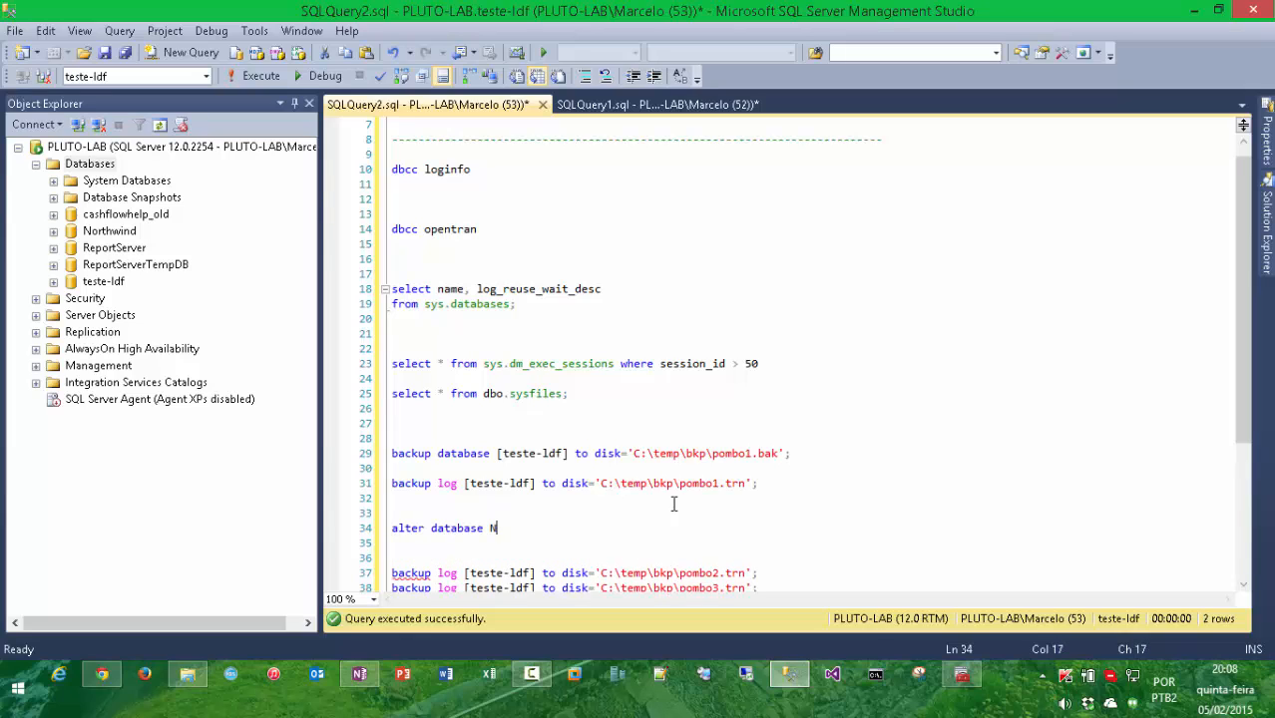
pyautogui.write('NNNNN set recovery ')
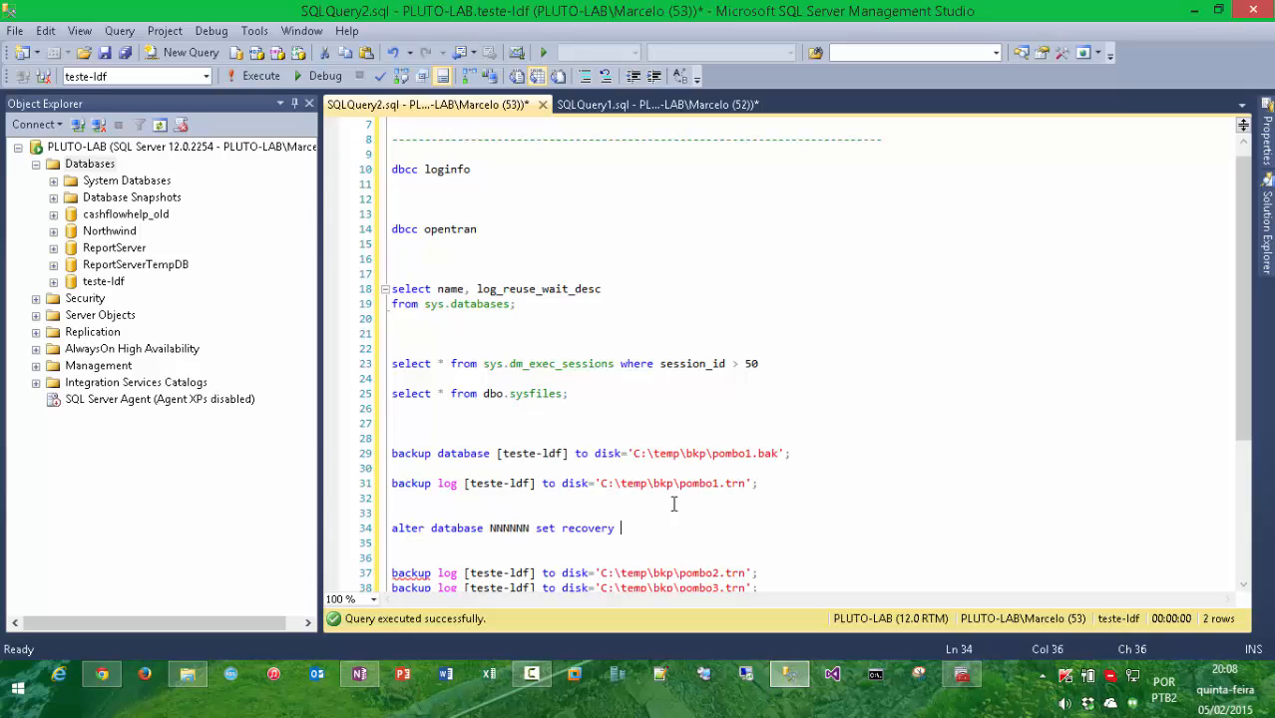
pyautogui.write('simple;')
pyautogui.press('Return')
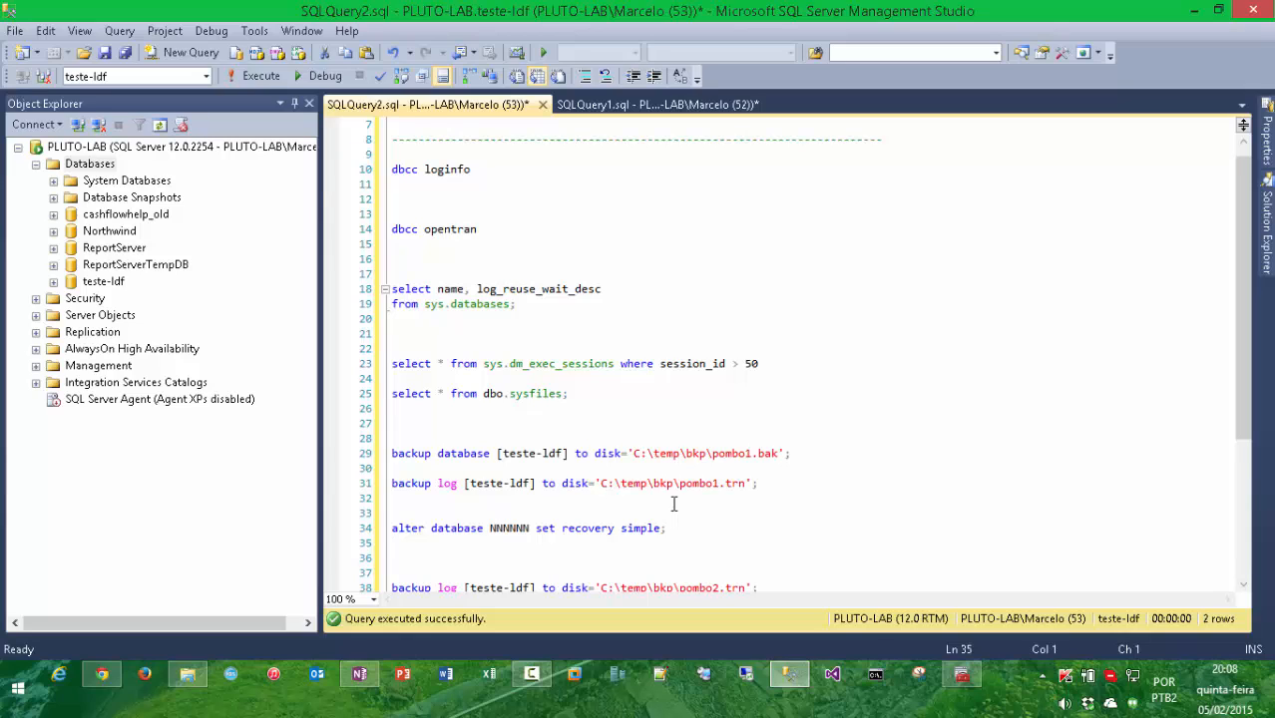
# Under the simple recovery statement, add the comment --procedimento and the statement alter database NNNNNN set recovery full
pyautogui.write('--procedimento')
pyautogui.press('Return')
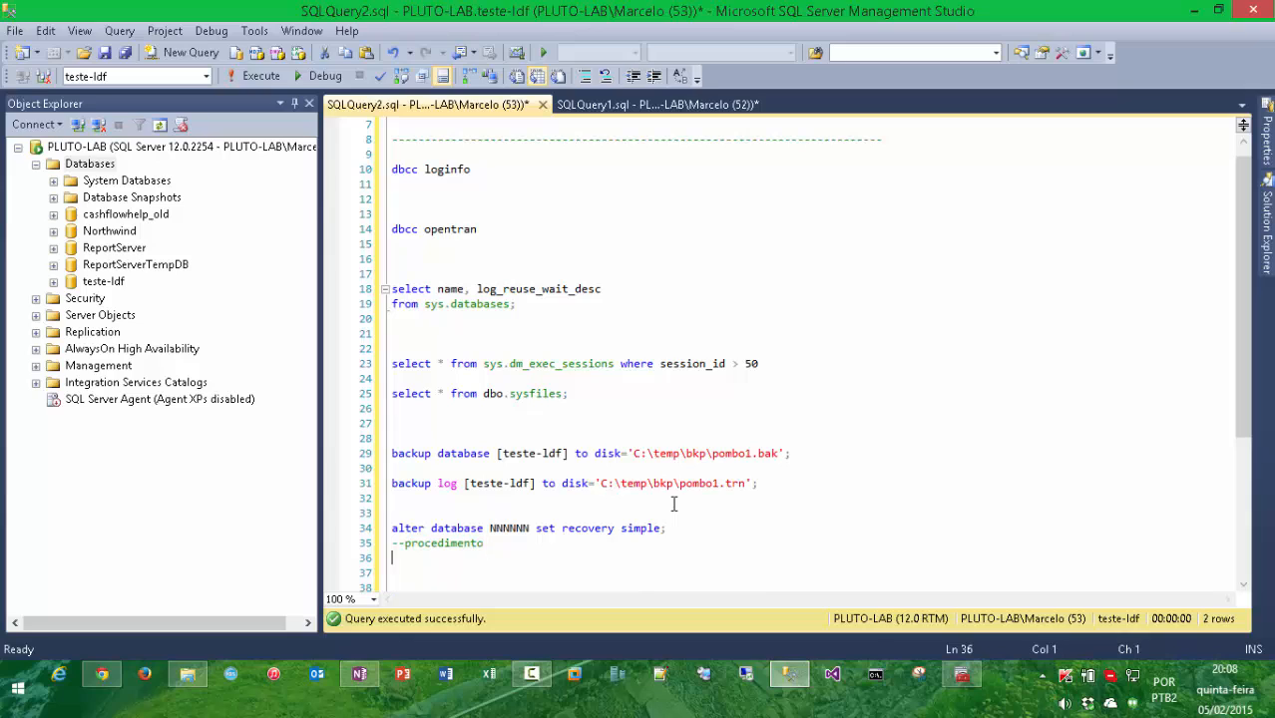
pyautogui.write('alter database NNNN')
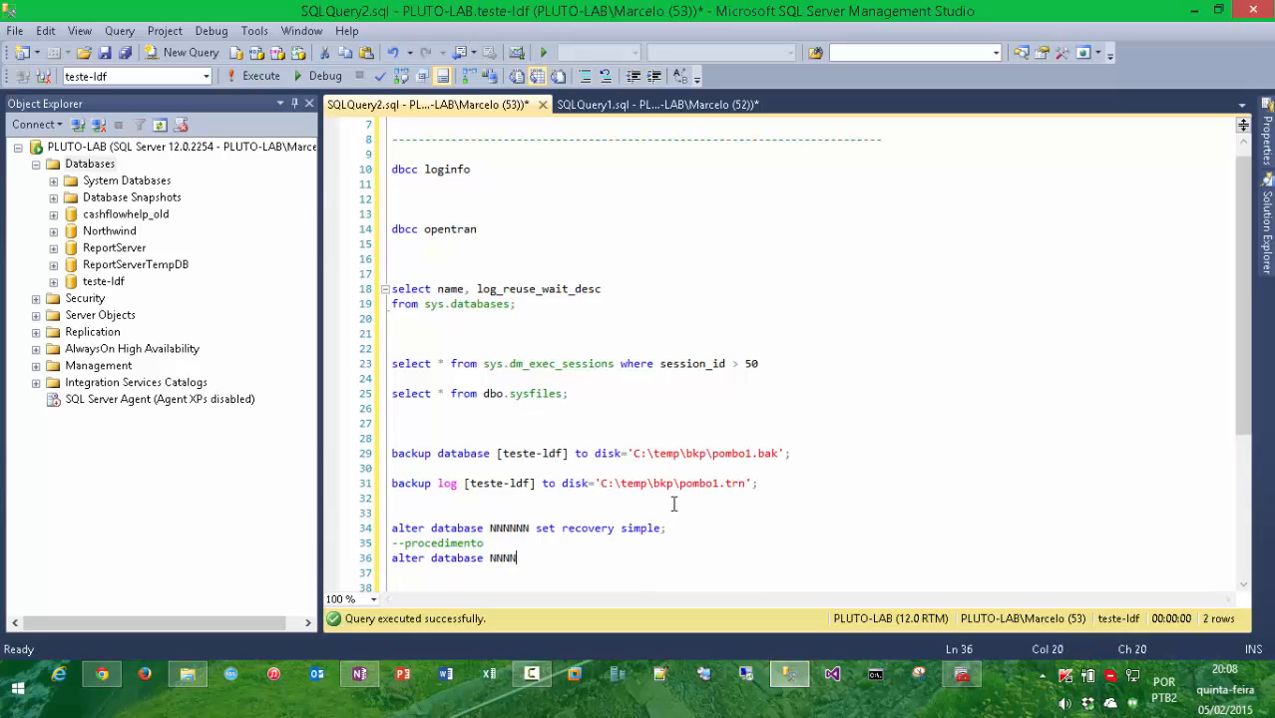
pyautogui.write('NN set recovery full')
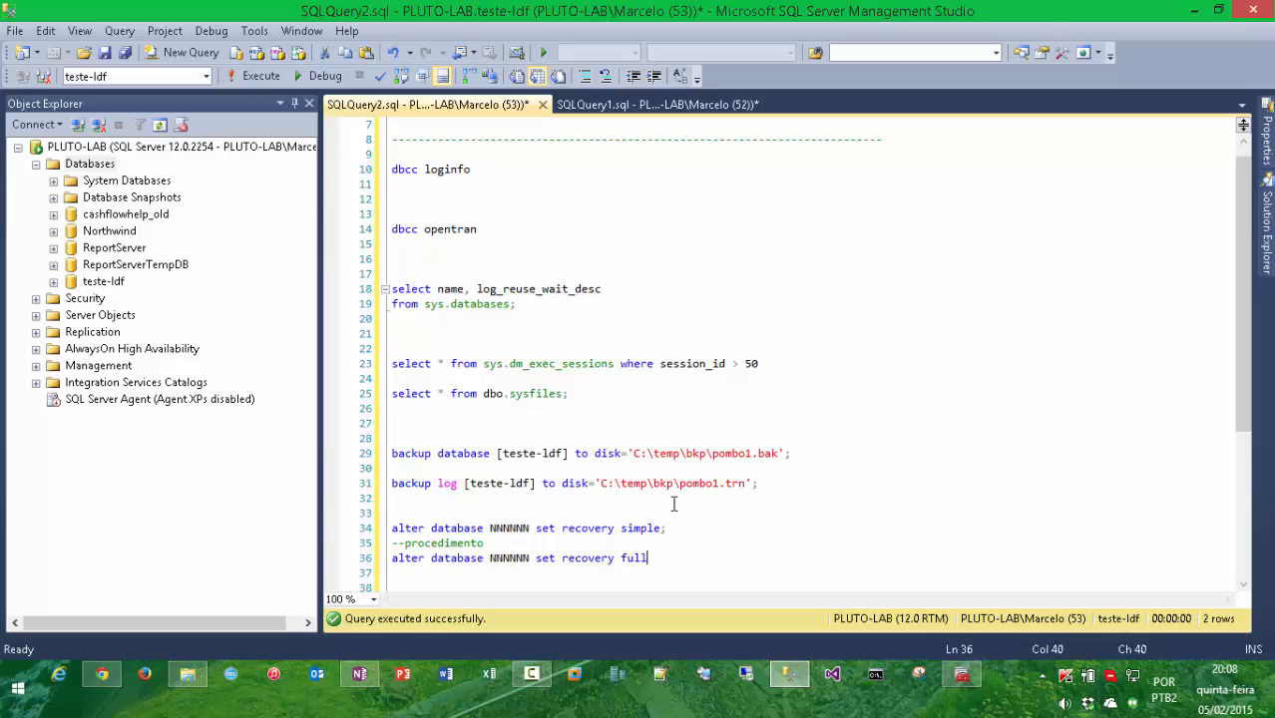
pyautogui.write(';')
# End the full recovery statement with a semicolon and add the comment --bkp full below it
pyautogui.press('Return')
pyautogui.write('--bkp fi')
pyautogui.press('BackSpace')
pyautogui.write('ull')
pyautogui.scroll(-2, 623, 589)
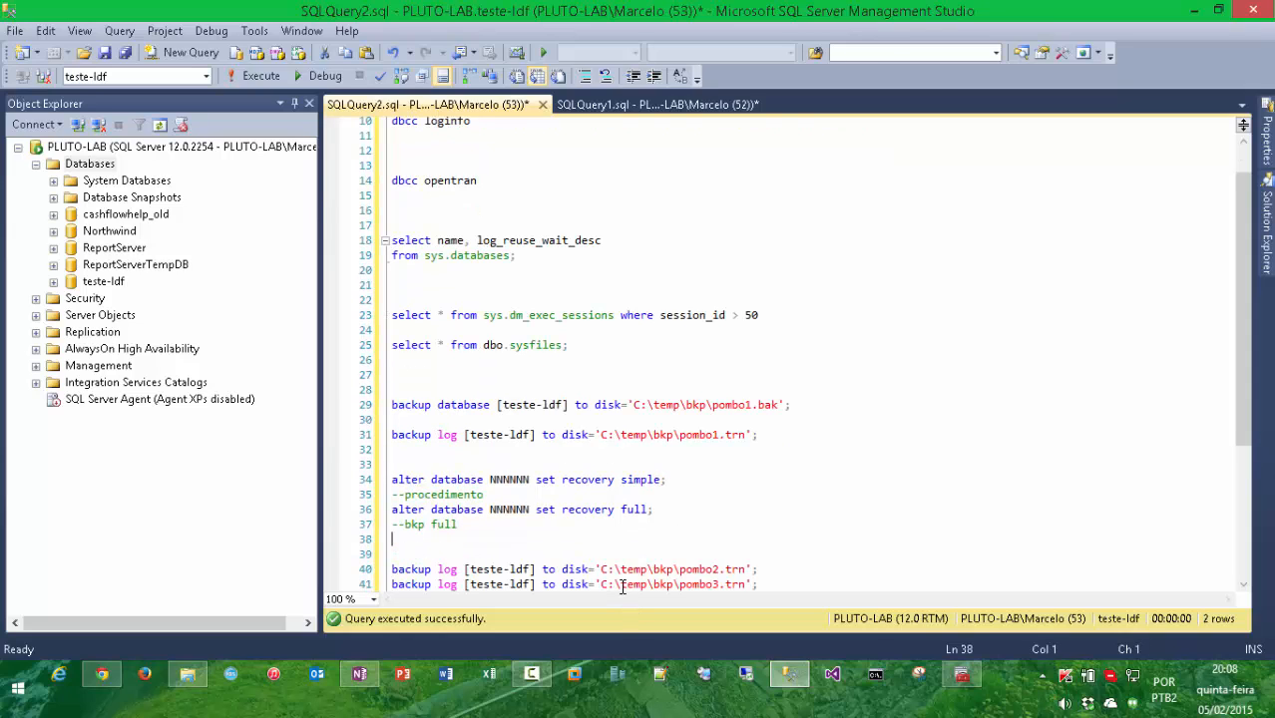
# Highlight the new recovery-model block and its individual lines in turn, from set recovery simple to --bkp full, to review the sequence
pyautogui.moveTo(458, 480); pyautogui.dragTo(343, 431)
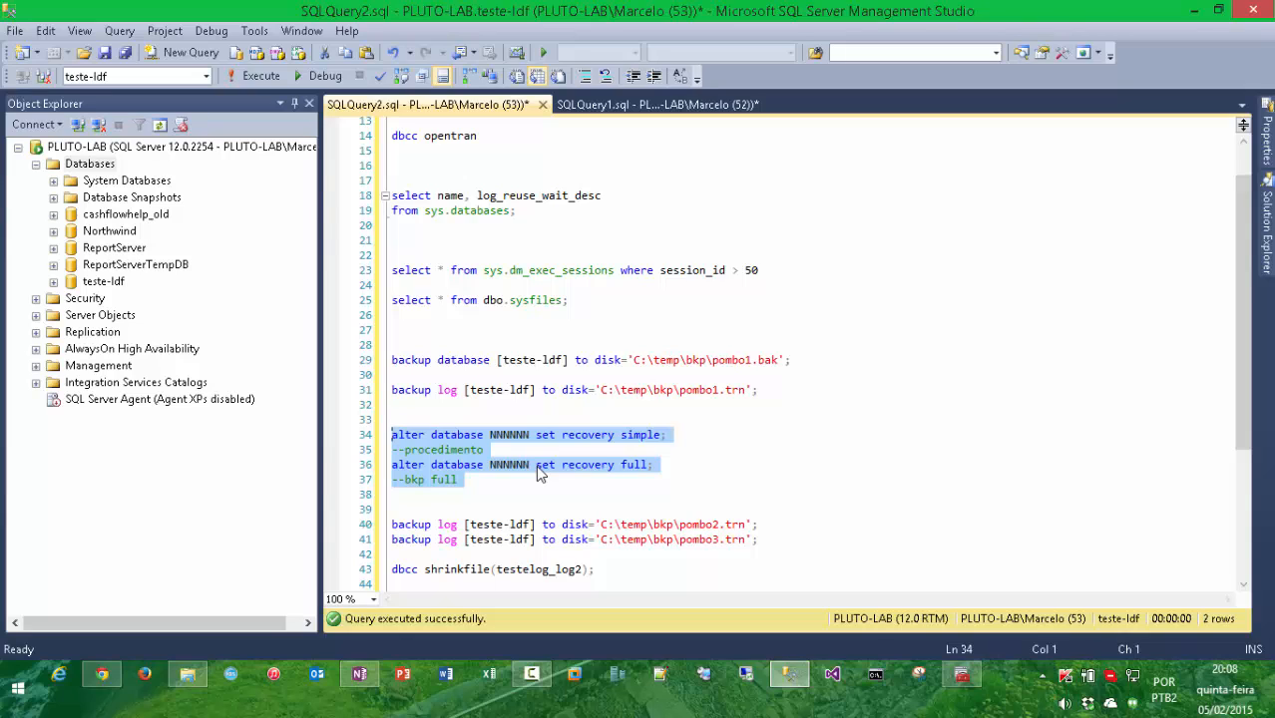
pyautogui.click(527, 436)
pyautogui.moveTo(527, 437); pyautogui.dragTo(662, 438)
pyautogui.click(655, 438)
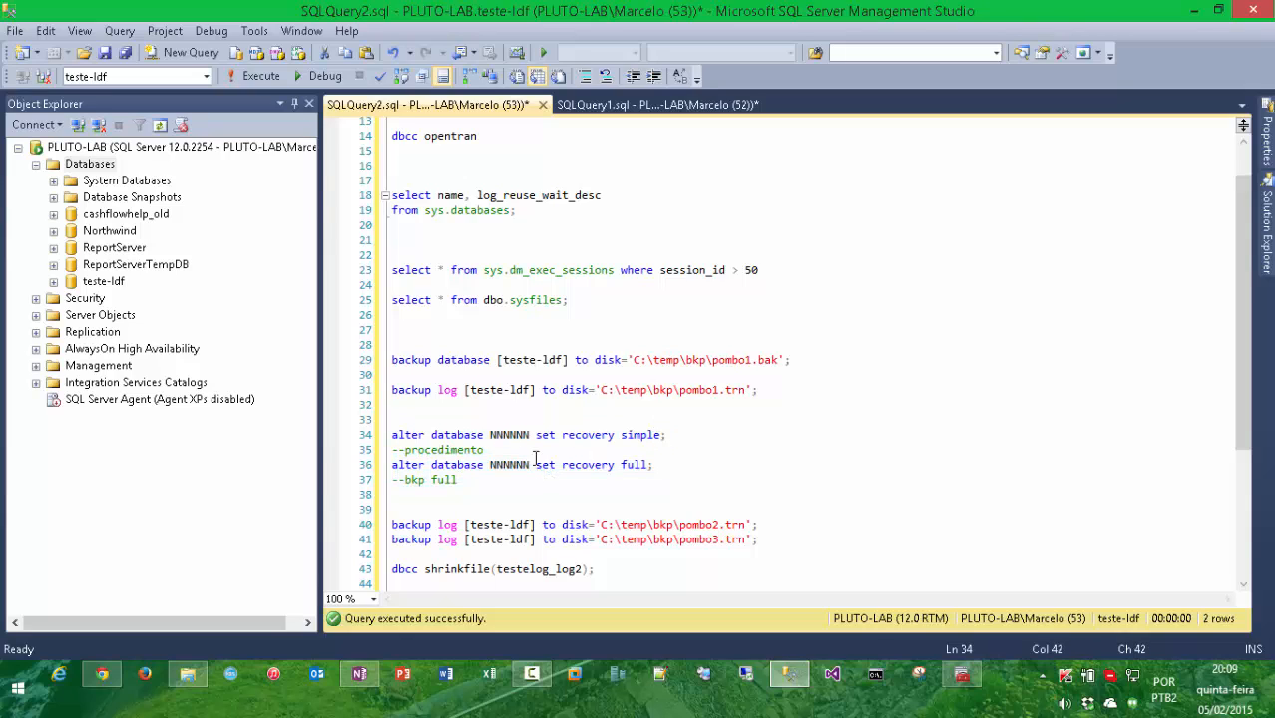
pyautogui.click(472, 453)
pyautogui.moveTo(472, 451); pyautogui.dragTo(431, 451)
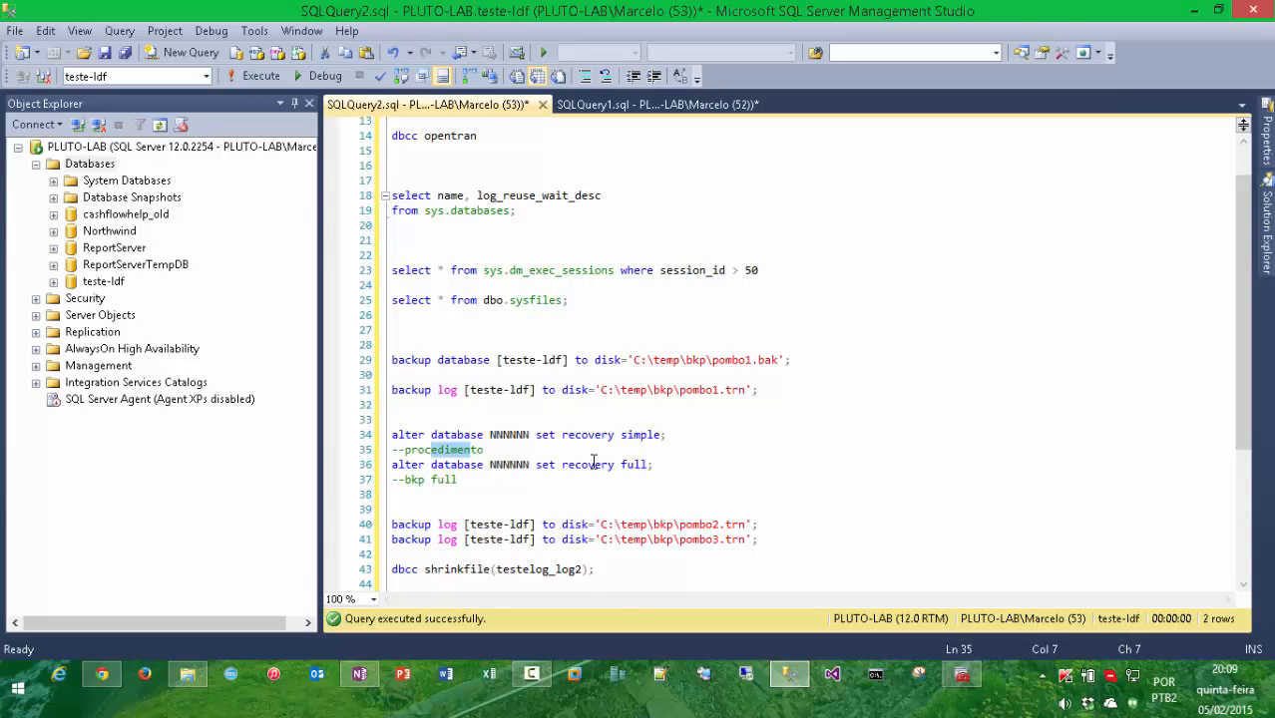
pyautogui.moveTo(653, 465); pyautogui.dragTo(392, 450)
pyautogui.moveTo(457, 480); pyautogui.dragTo(397, 480)
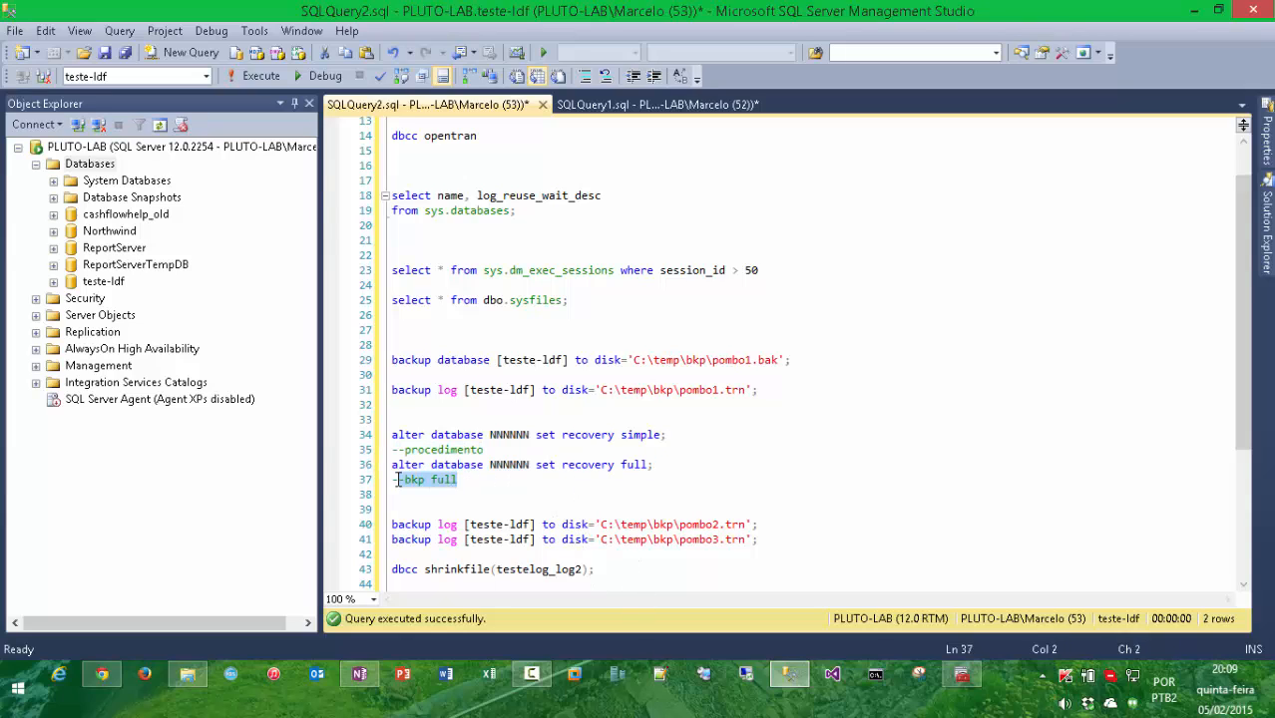
pyautogui.click(519, 480)
pyautogui.click(530, 450)
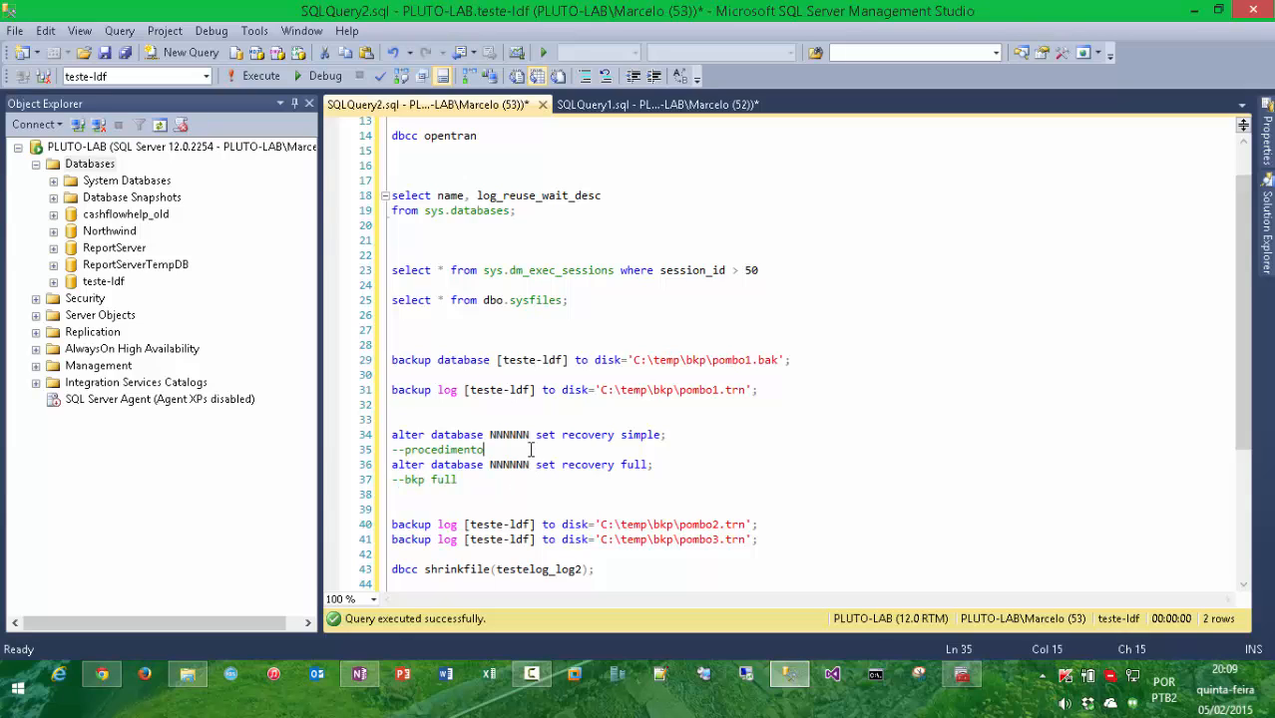
# Highlight the recovery-model block again, and examine the set recovery simple statement and its keyword simple
pyautogui.moveTo(507, 489); pyautogui.dragTo(374, 427)
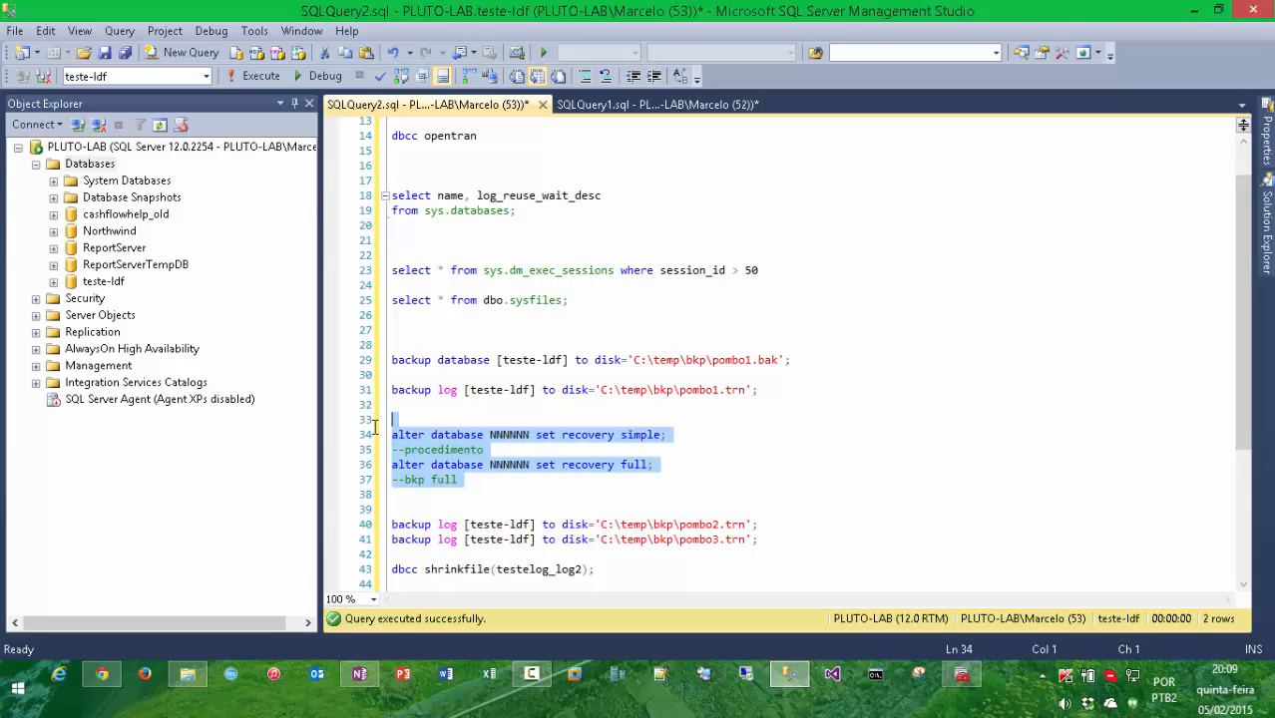
pyautogui.click(361, 450)
pyautogui.click(451, 479)
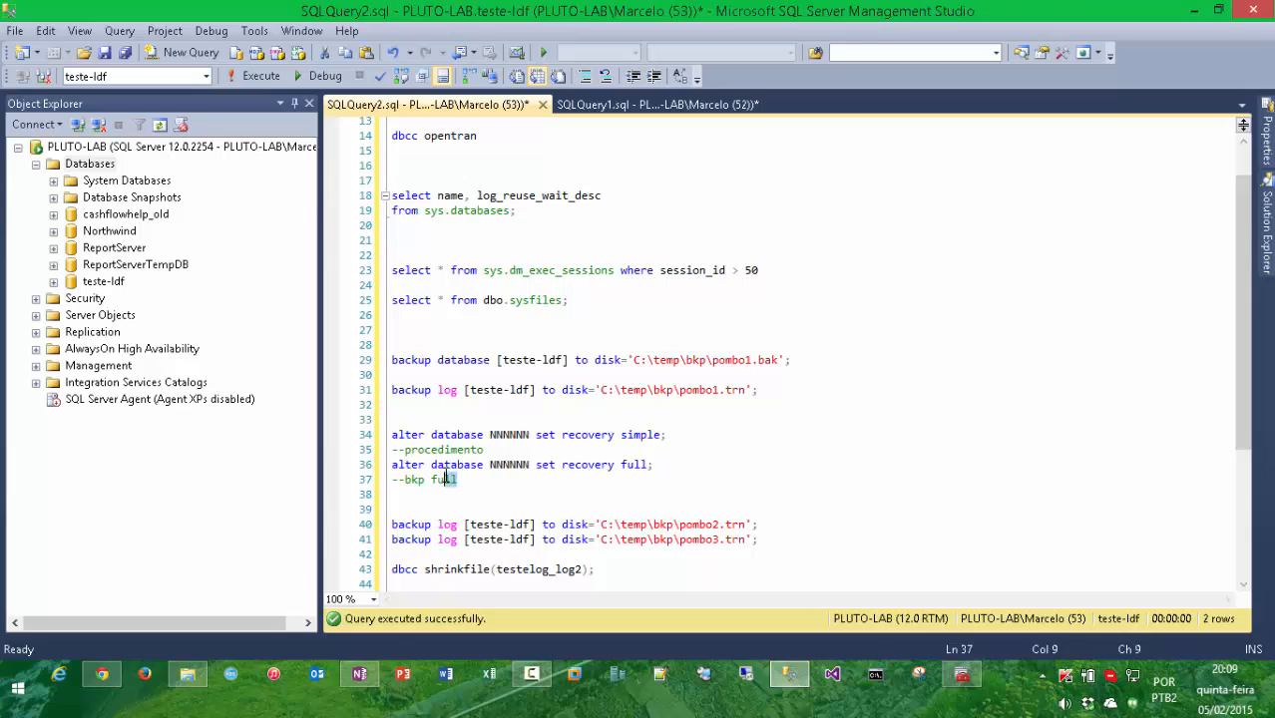
pyautogui.click(432, 465)
pyautogui.moveTo(702, 435); pyautogui.dragTo(392, 436)
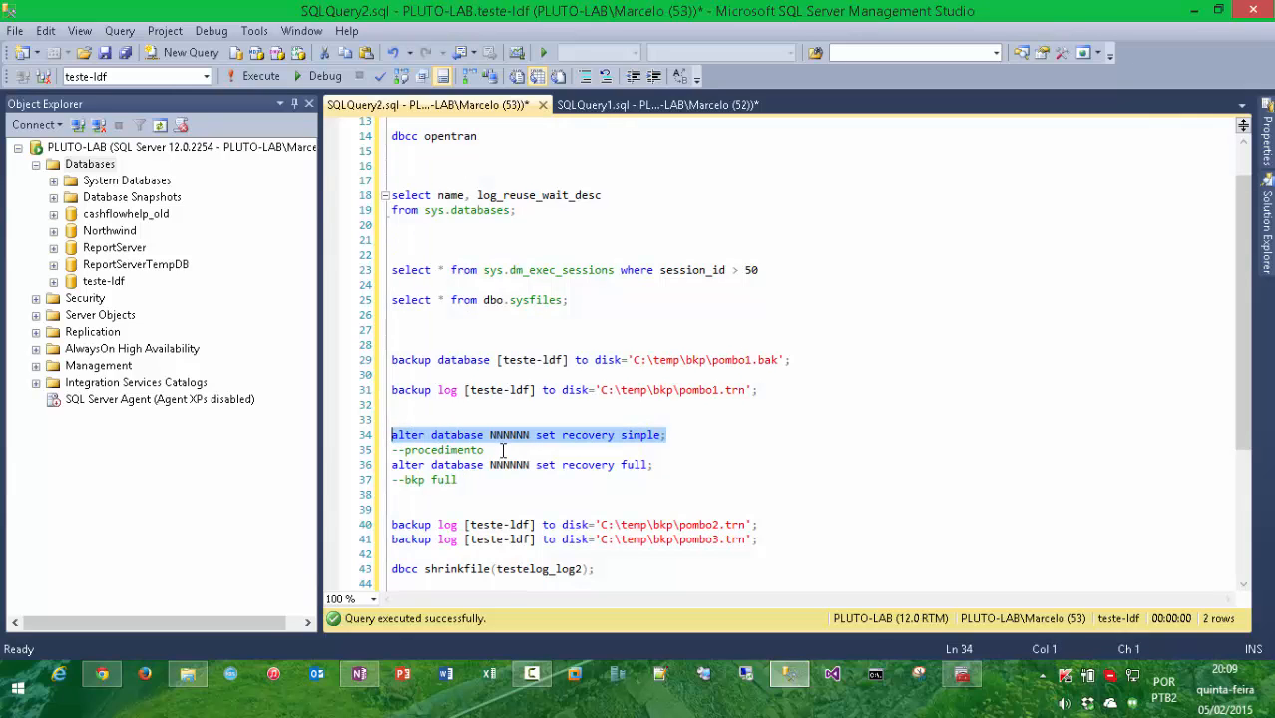
pyautogui.doubleClick(639, 445)
pyautogui.click(638, 444)
pyautogui.doubleClick(638, 444)
pyautogui.doubleClick(638, 437)
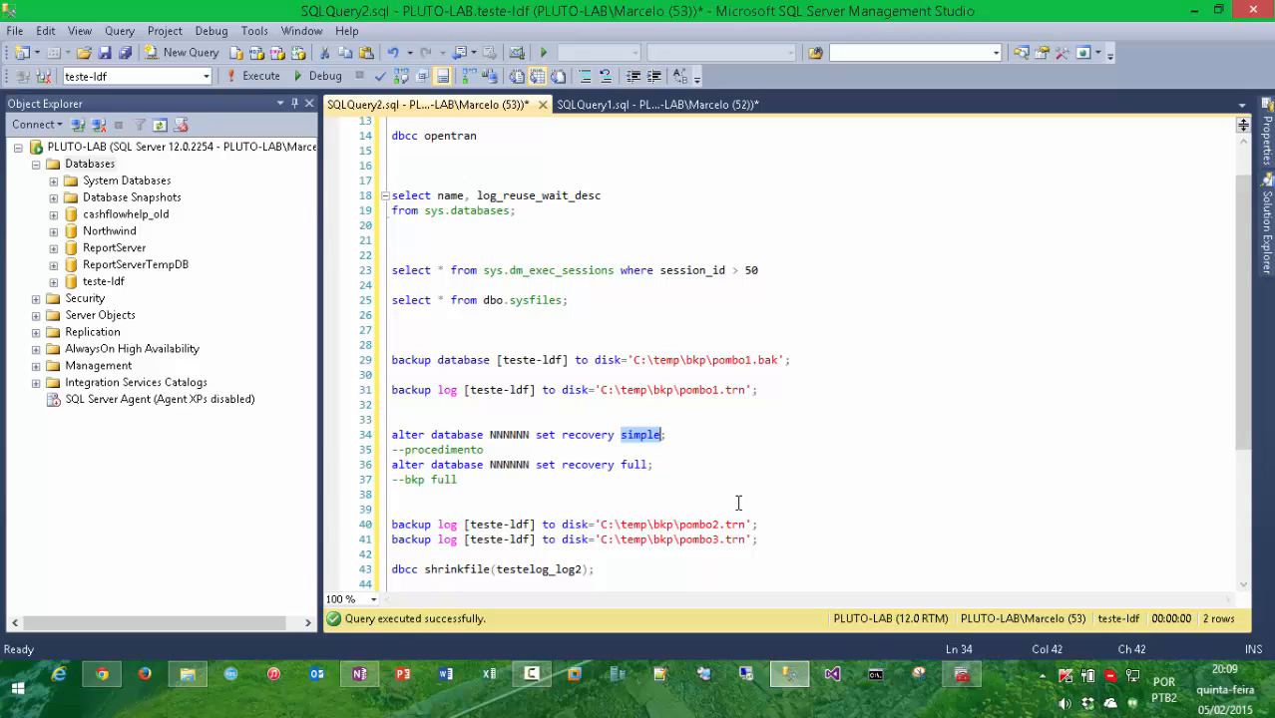
# Highlight the pombo1.bak and pombo1.trn backup statements together, and the pombo1.bak database backup alone, to review the backup approach
pyautogui.moveTo(760, 391); pyautogui.dragTo(370, 365)
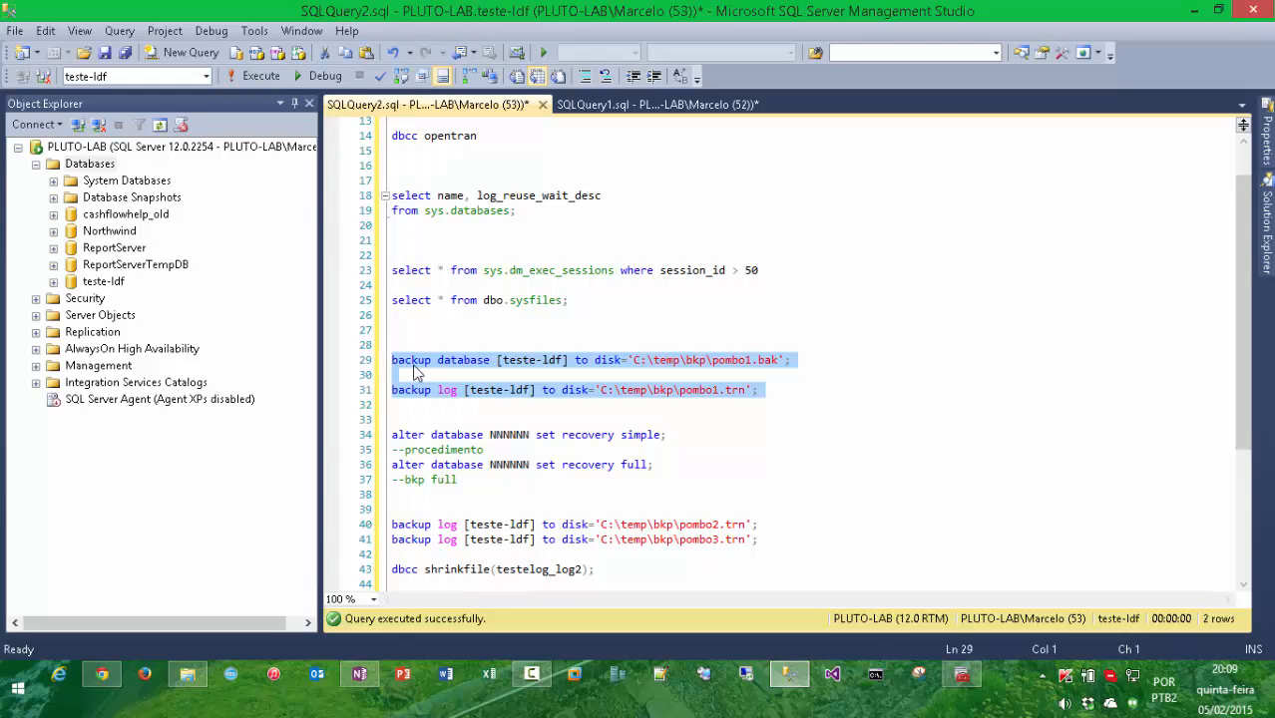
pyautogui.click(440, 402)
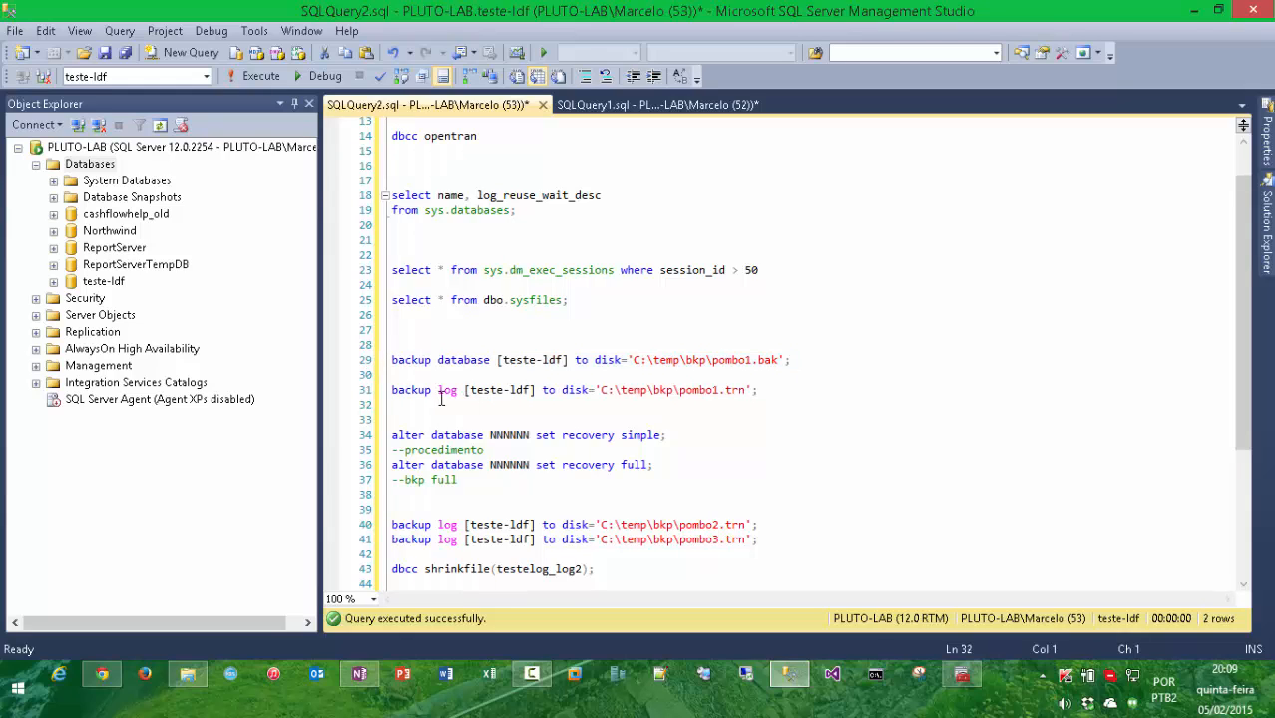
pyautogui.moveTo(760, 391); pyautogui.dragTo(370, 361)
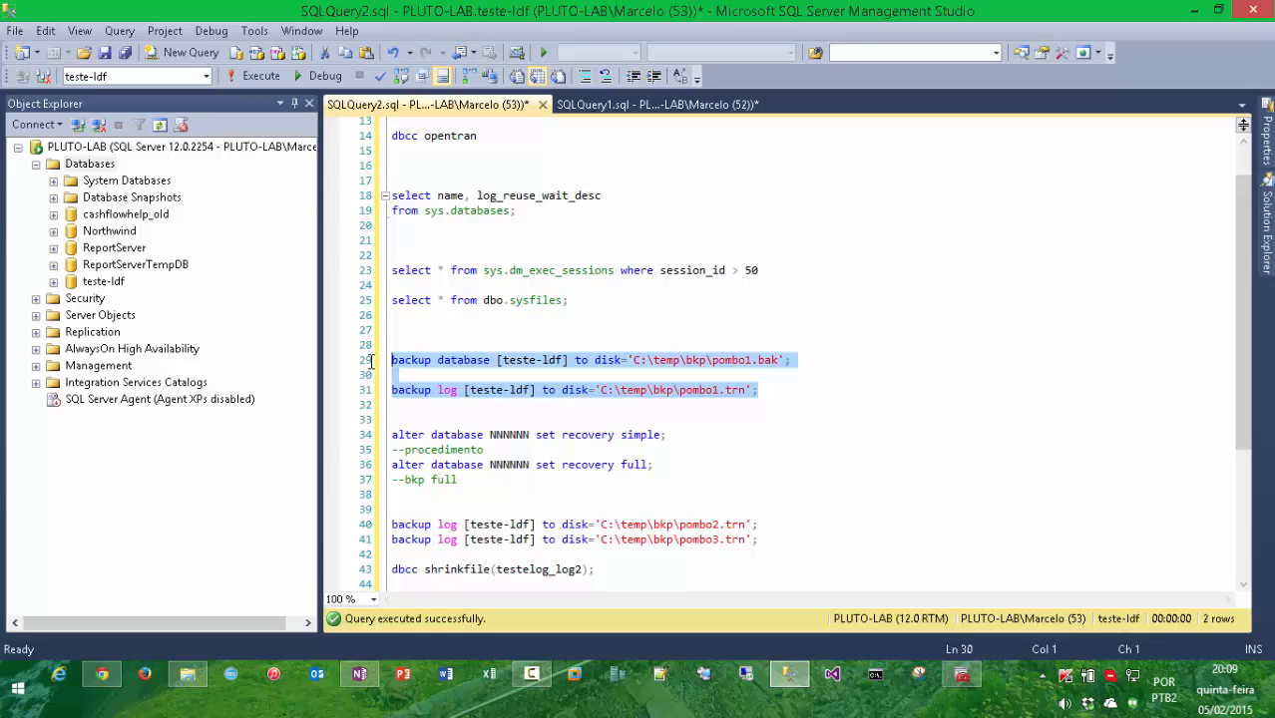
pyautogui.click(787, 391)
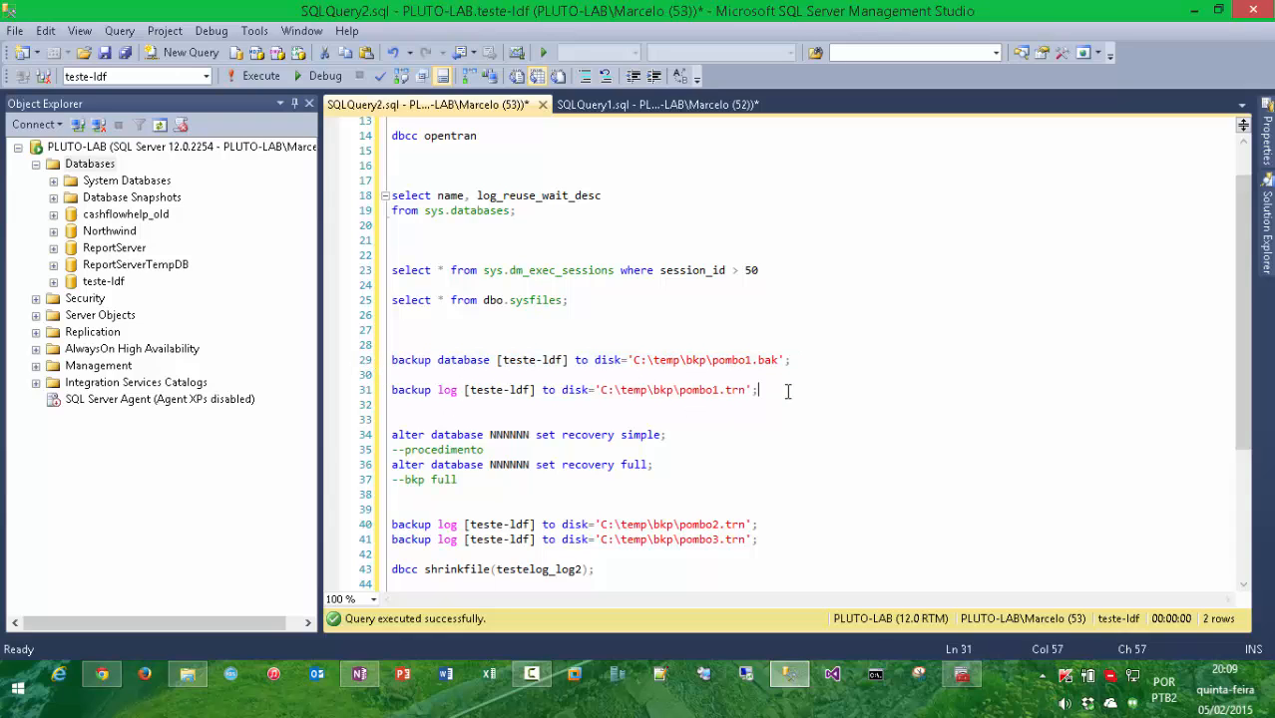
pyautogui.moveTo(788, 392); pyautogui.dragTo(350, 373)
pyautogui.click(342, 378)
pyautogui.moveTo(781, 396); pyautogui.dragTo(378, 362)
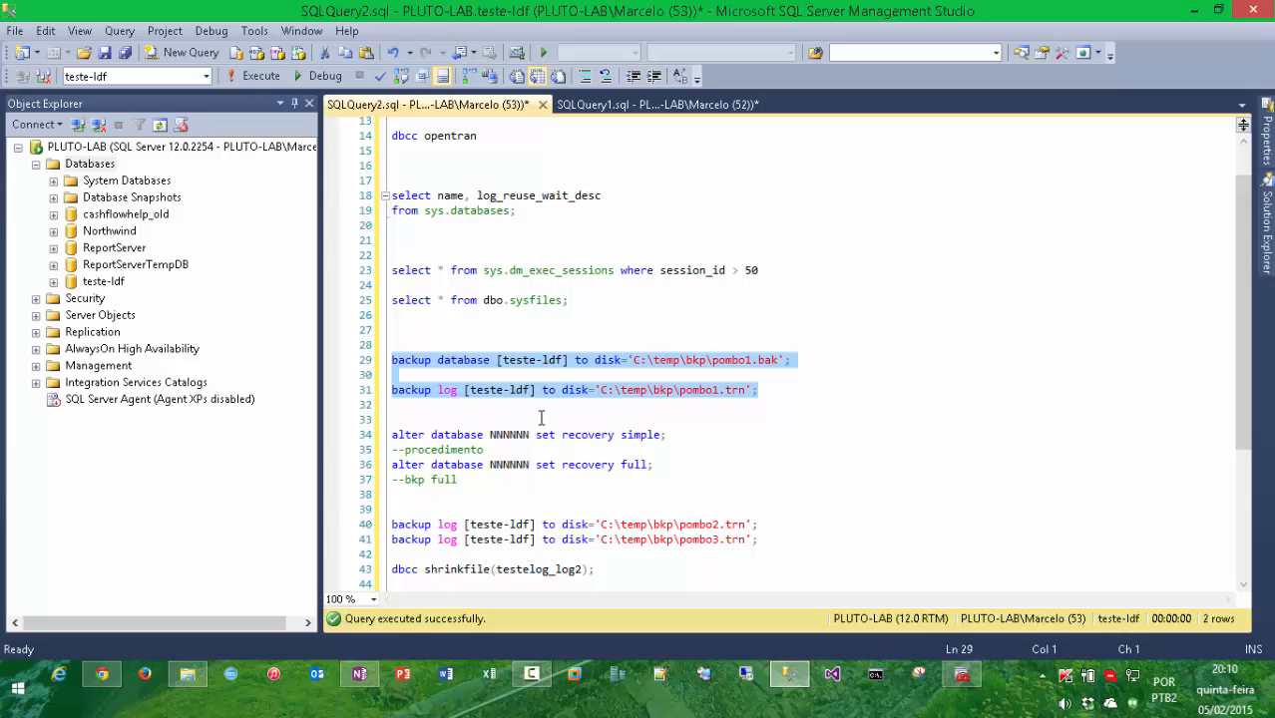
pyautogui.click(745, 390)
pyautogui.moveTo(808, 361); pyautogui.dragTo(368, 361)
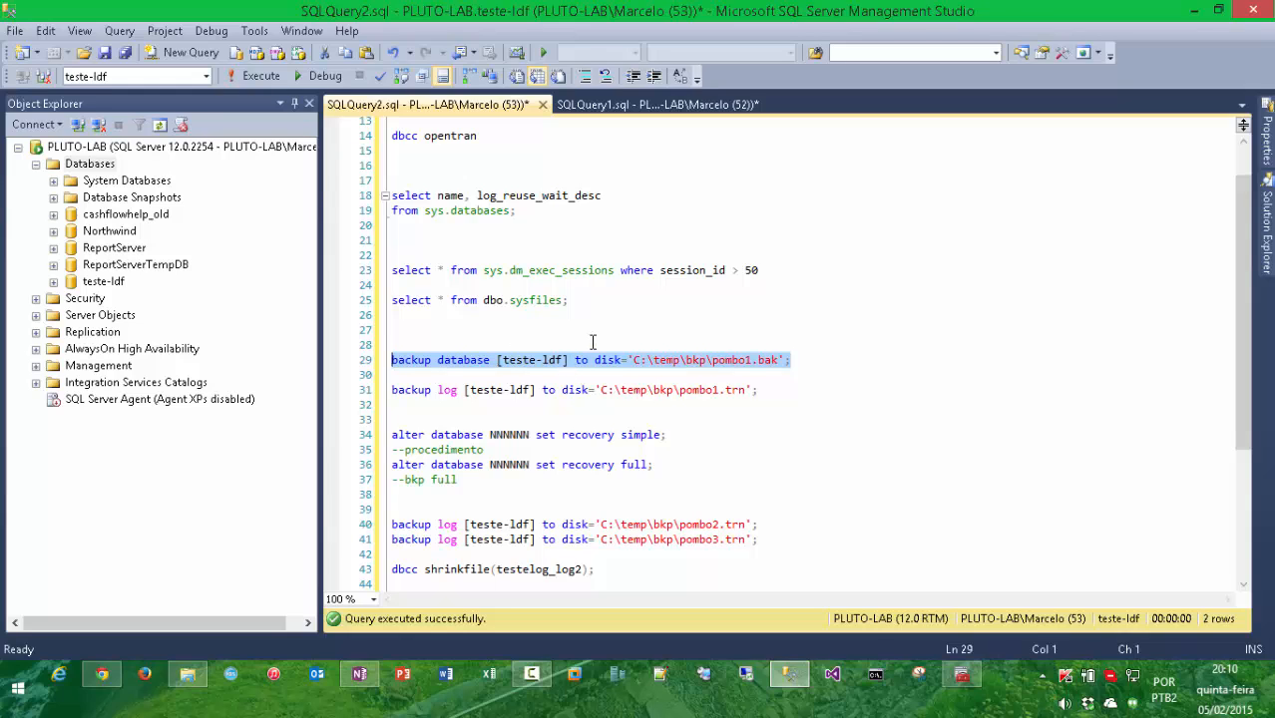
pyautogui.scroll(-2, 609, 351)
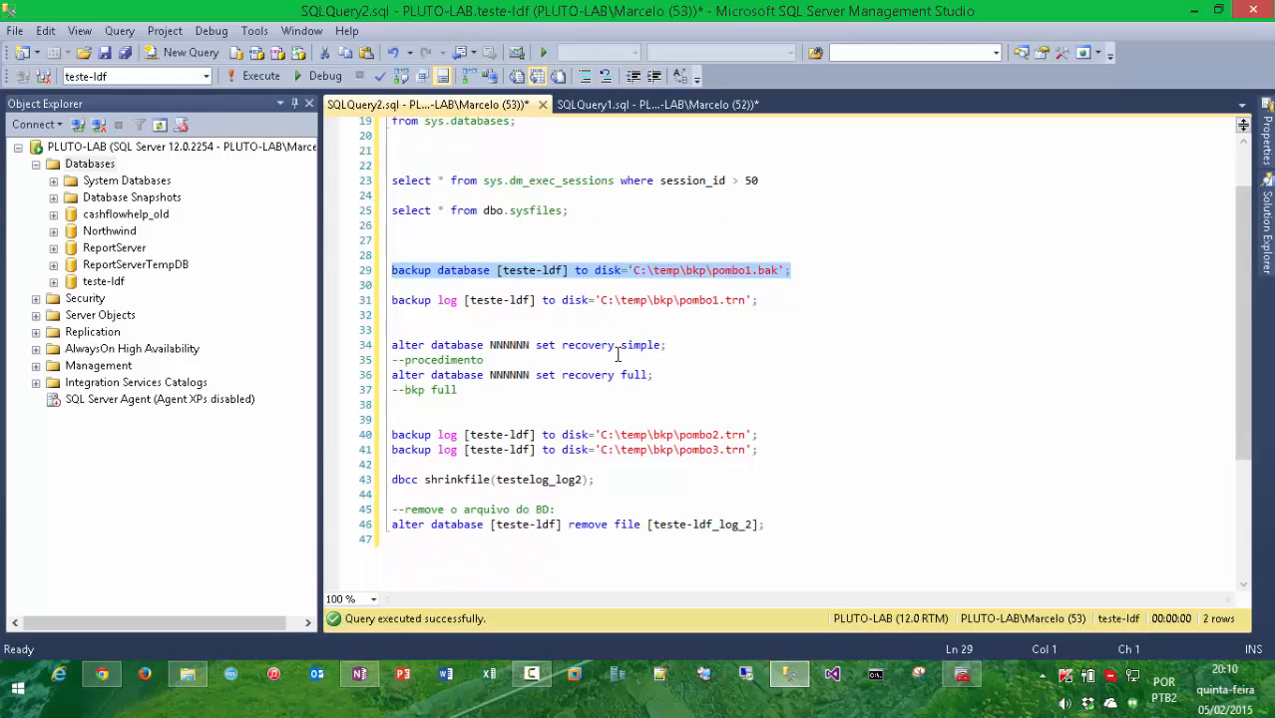